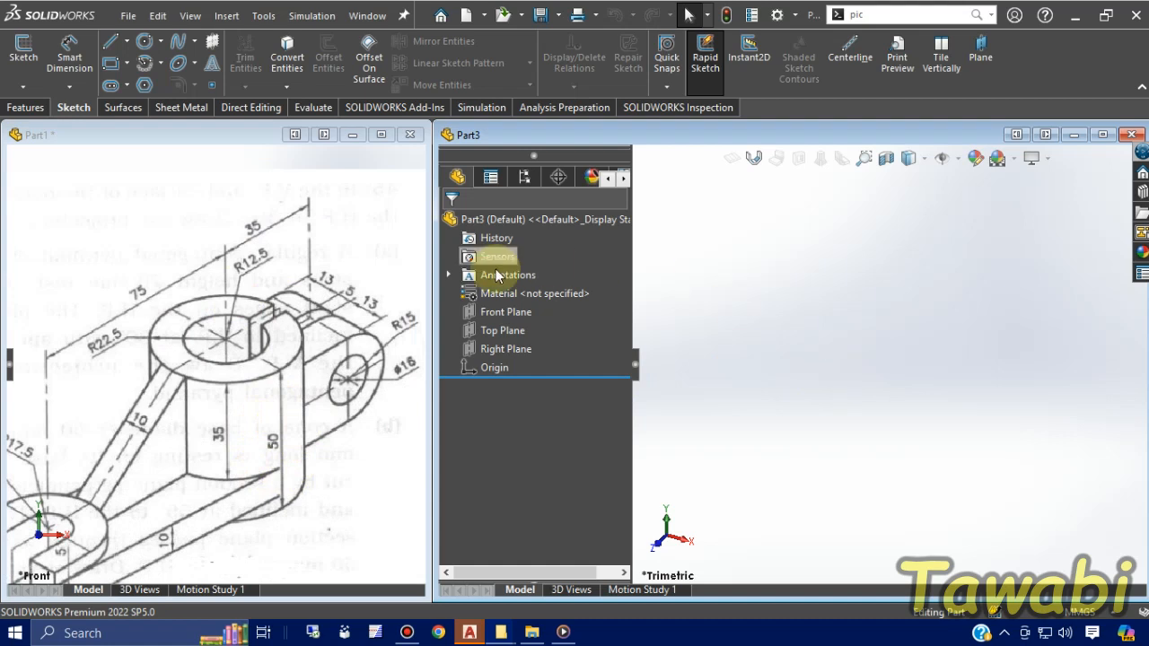
Step: On the Top Plane, sketch two concentric circles of 25 mm and 45 mm diameter centred on the origin
left_click(508, 332)
left_click(530, 314)
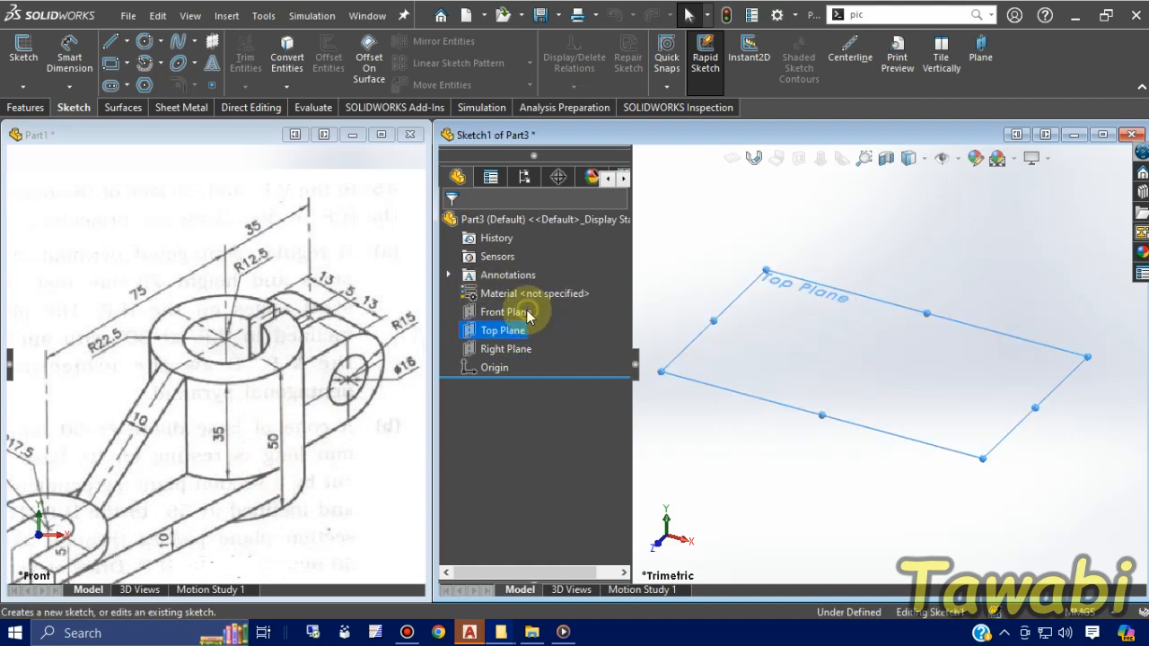
left_click(946, 440)
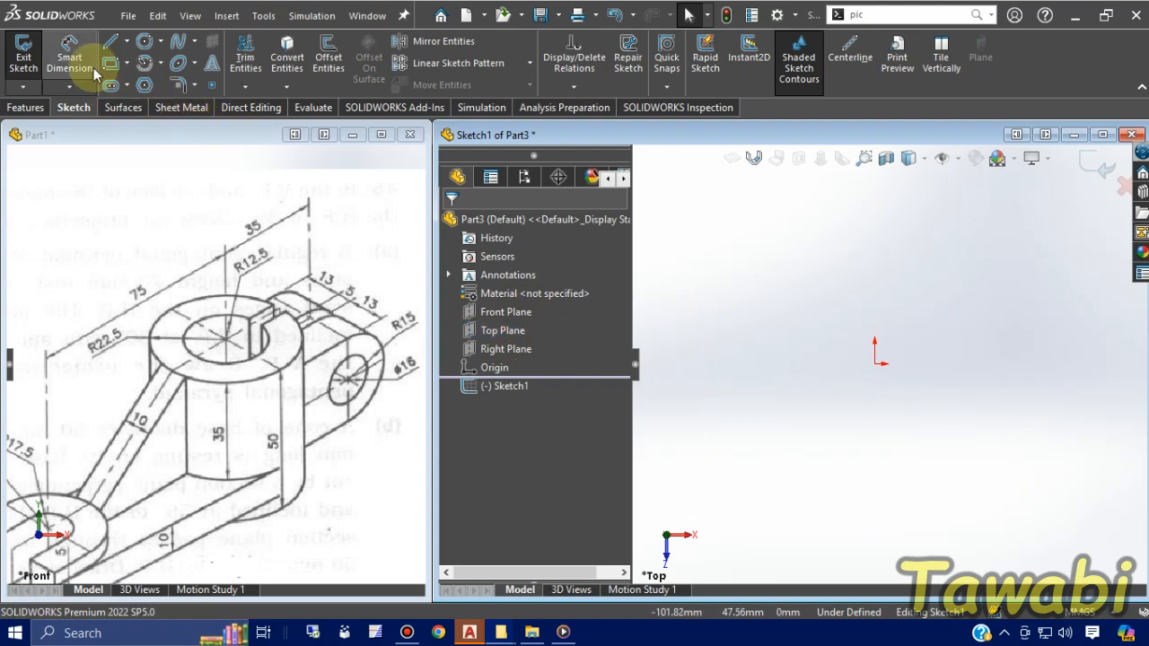
left_click(144, 42)
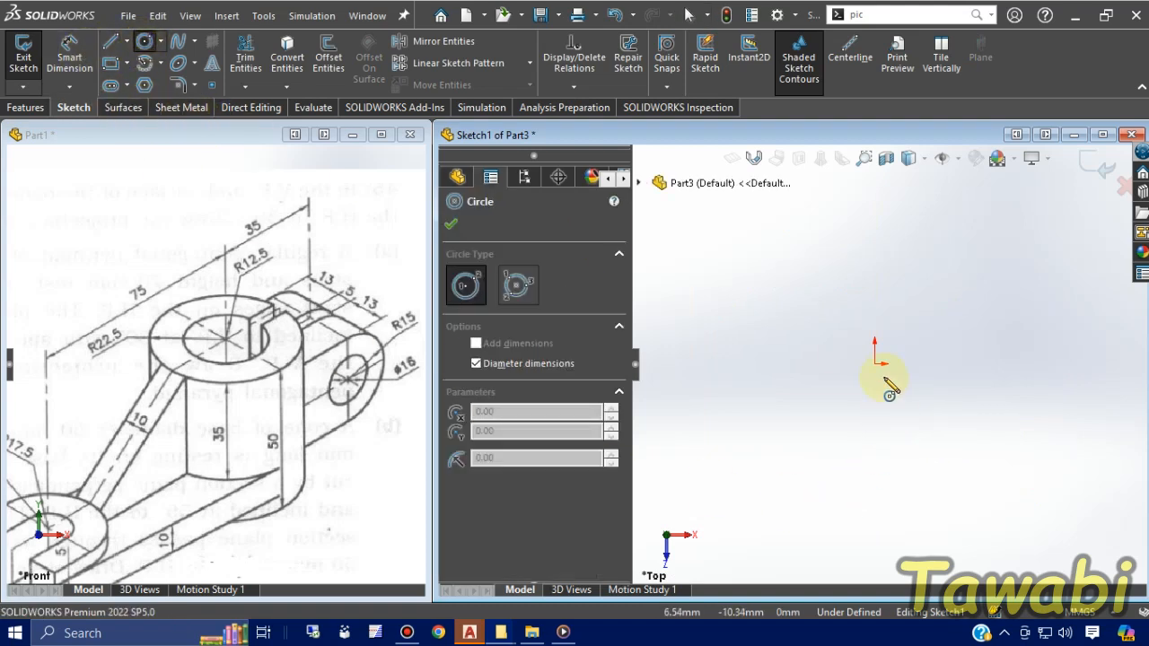
left_click_drag(875, 363, 872, 442)
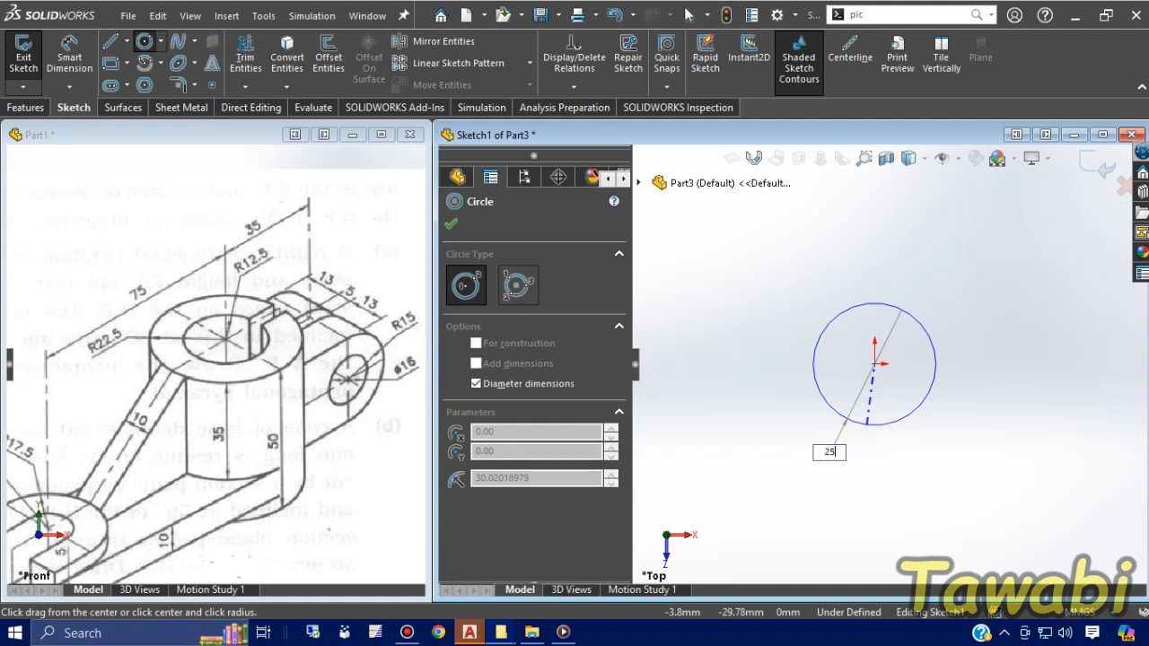
type("25")
key("Return")
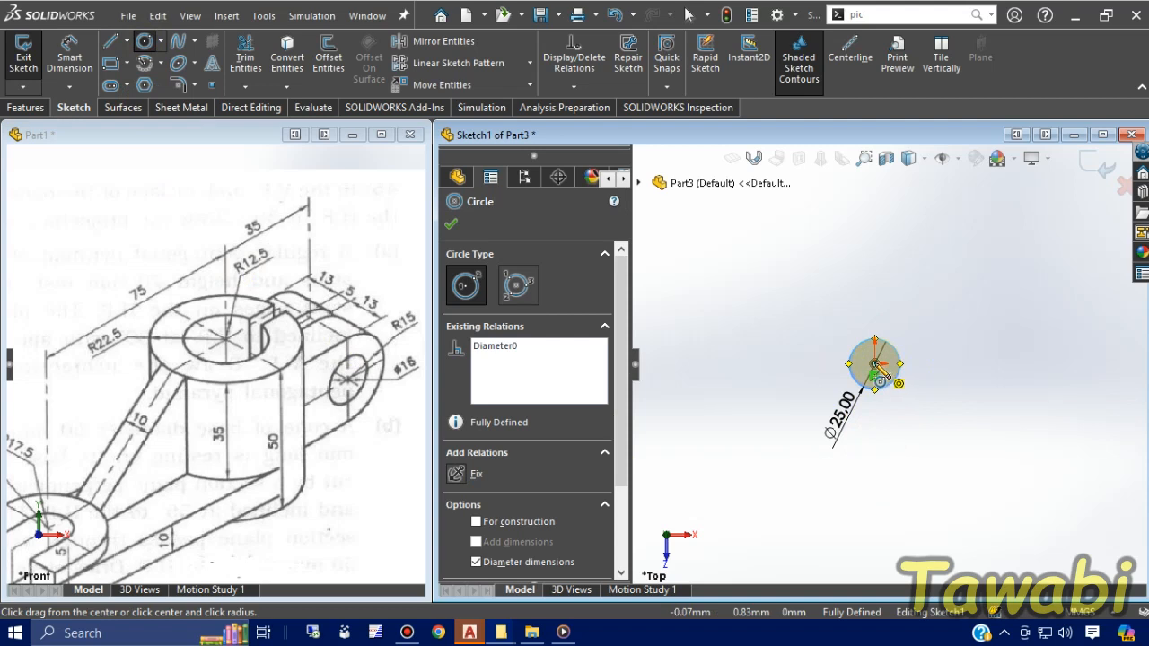
left_click_drag(875, 364, 850, 314)
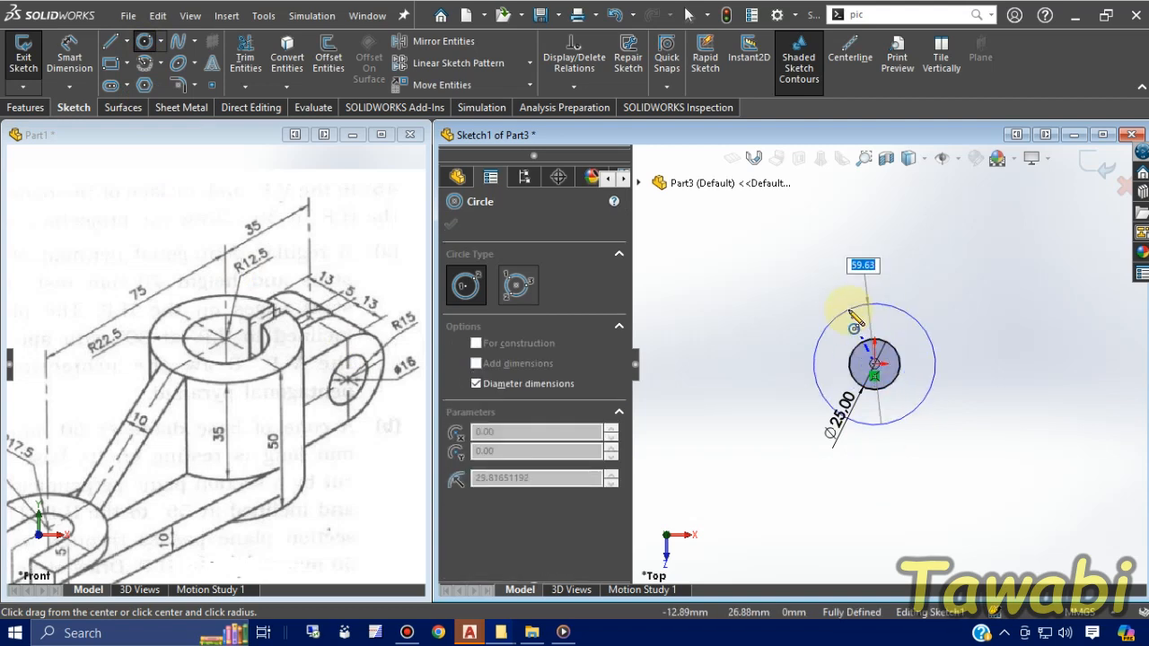
key("Return")
key("Escape")
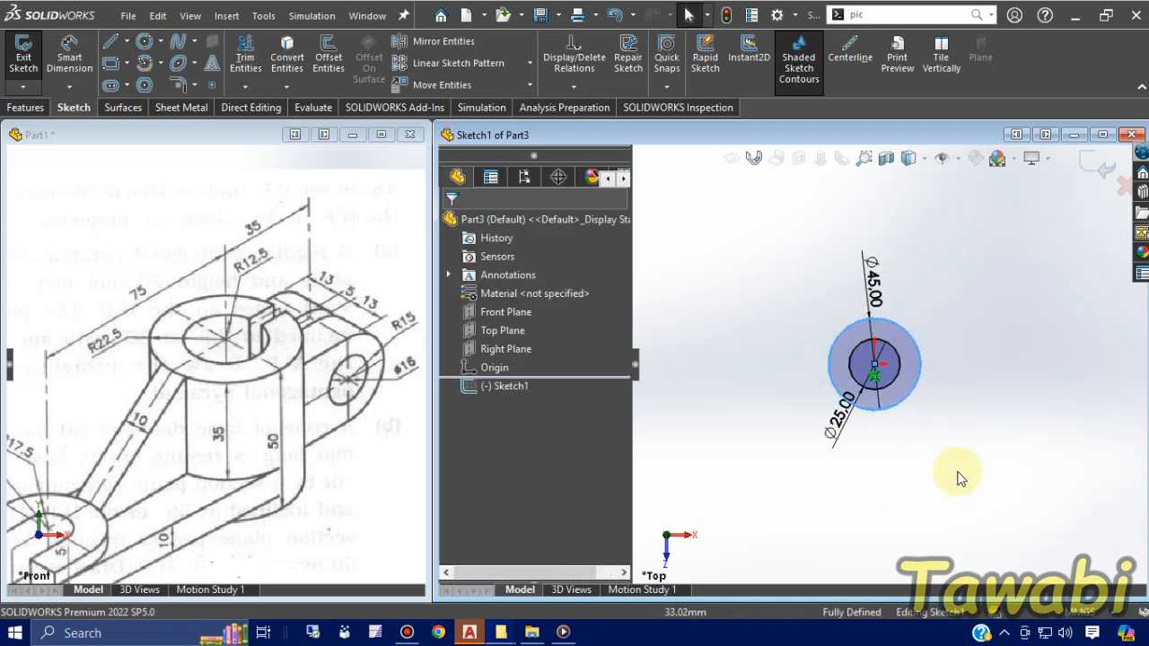
Step: Extrude the ring profile as a boss with the Mid Plane end condition and a depth of 50 mm
middle_click_drag(974, 431, 974, 420)
left_click(20, 107)
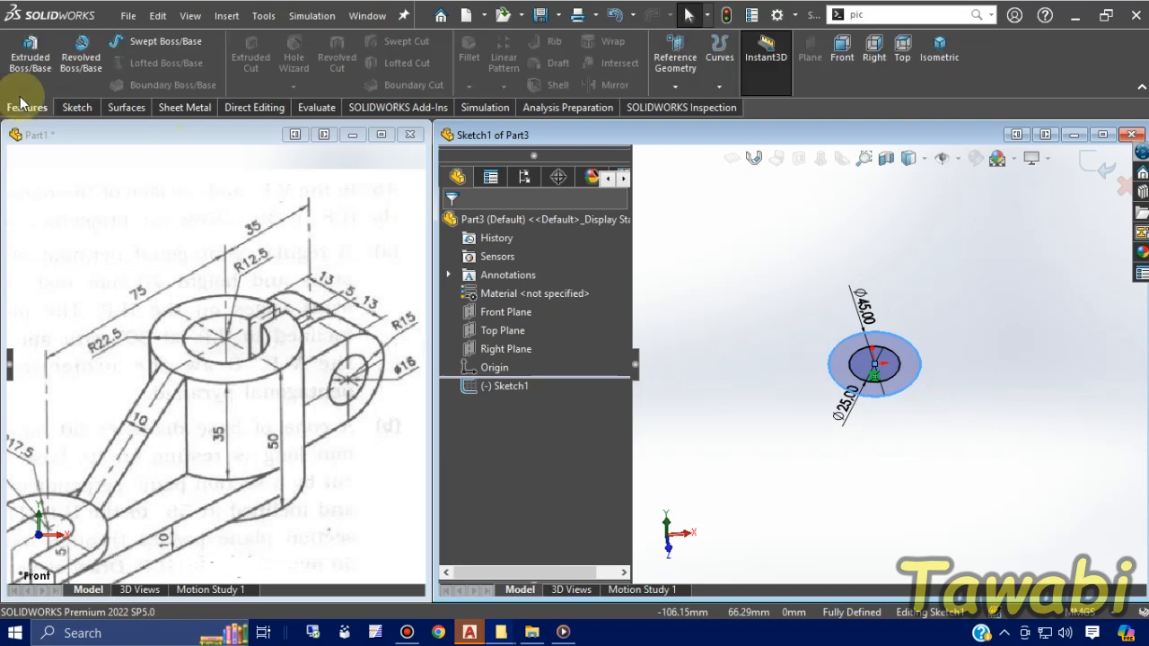
left_click(31, 54)
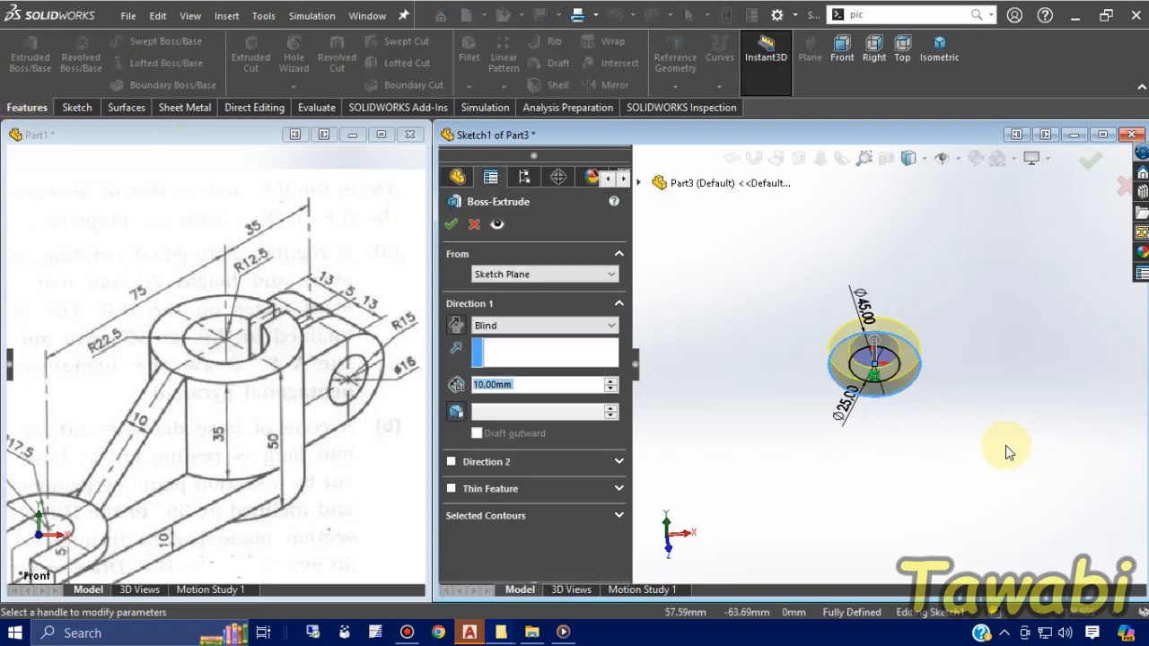
left_click(502, 326)
left_click(498, 397)
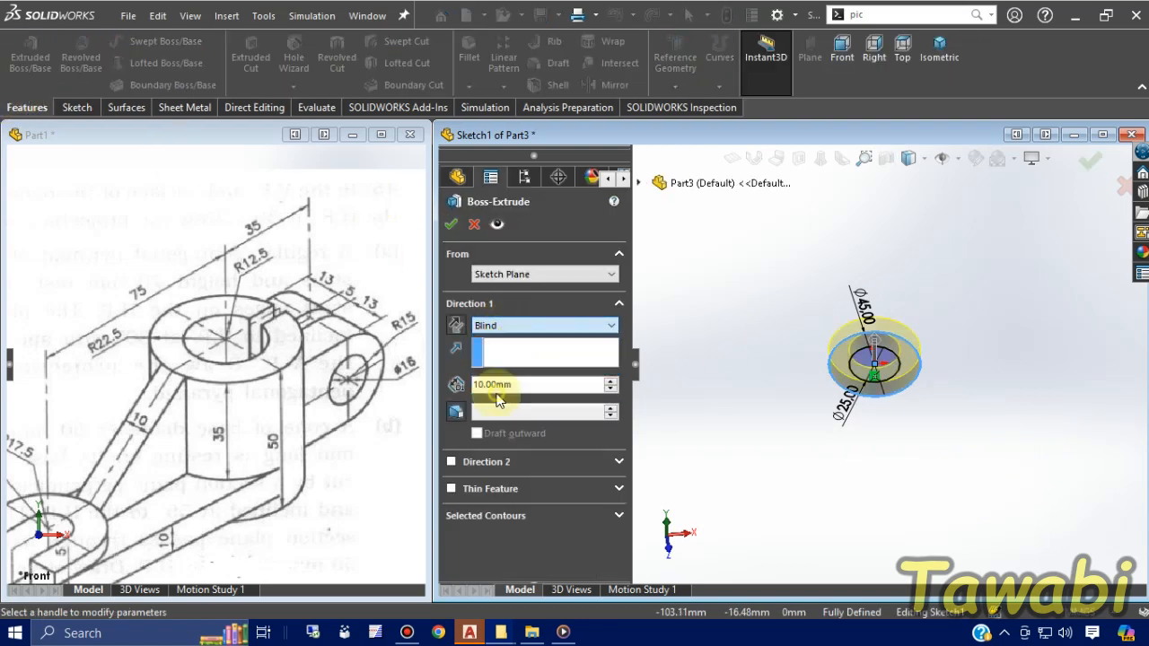
type("50")
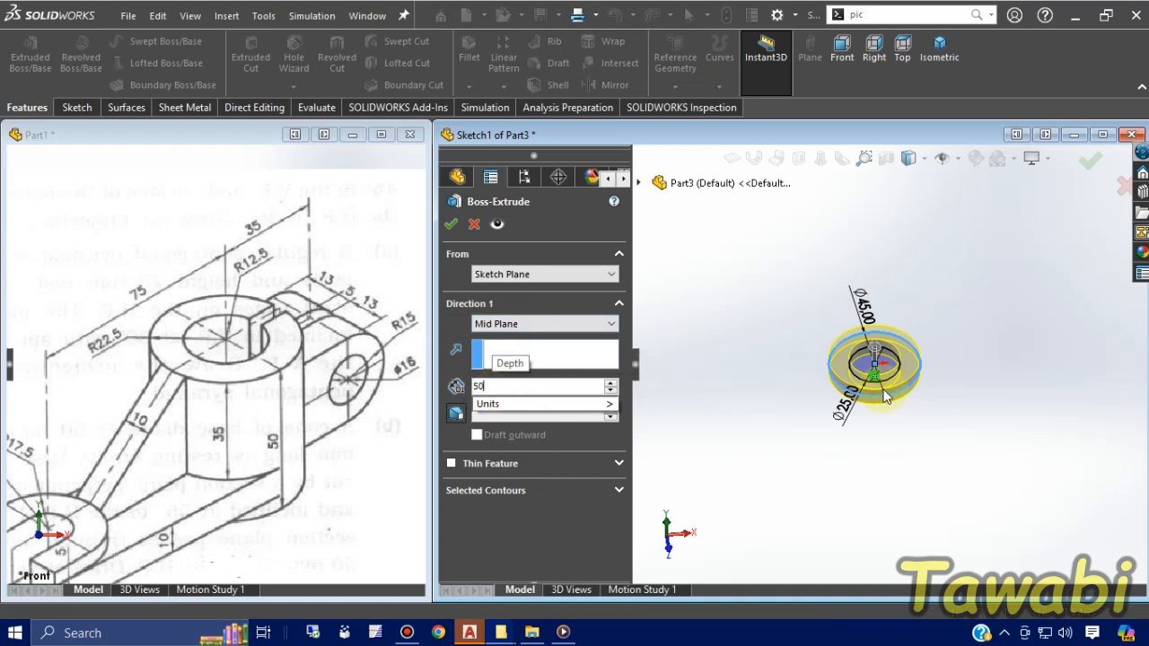
key("Return")
scroll(961, 450, "up", 1)
middle_click_drag(961, 450, 960, 382)
scroll(960, 382, "down", 2)
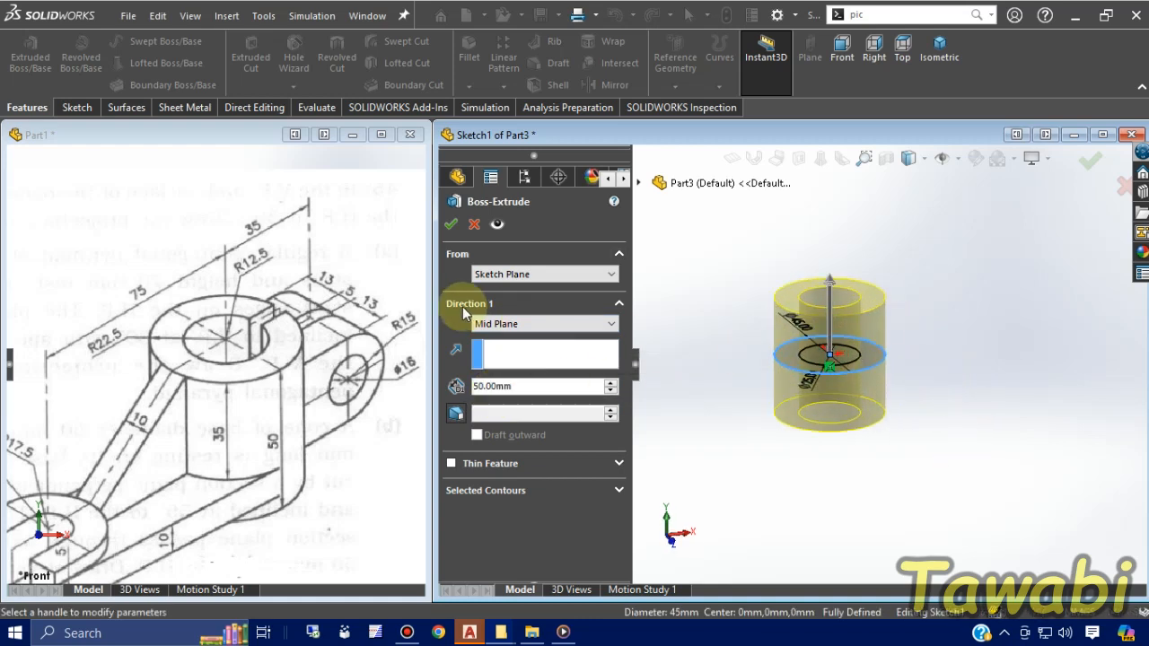
left_click(451, 227)
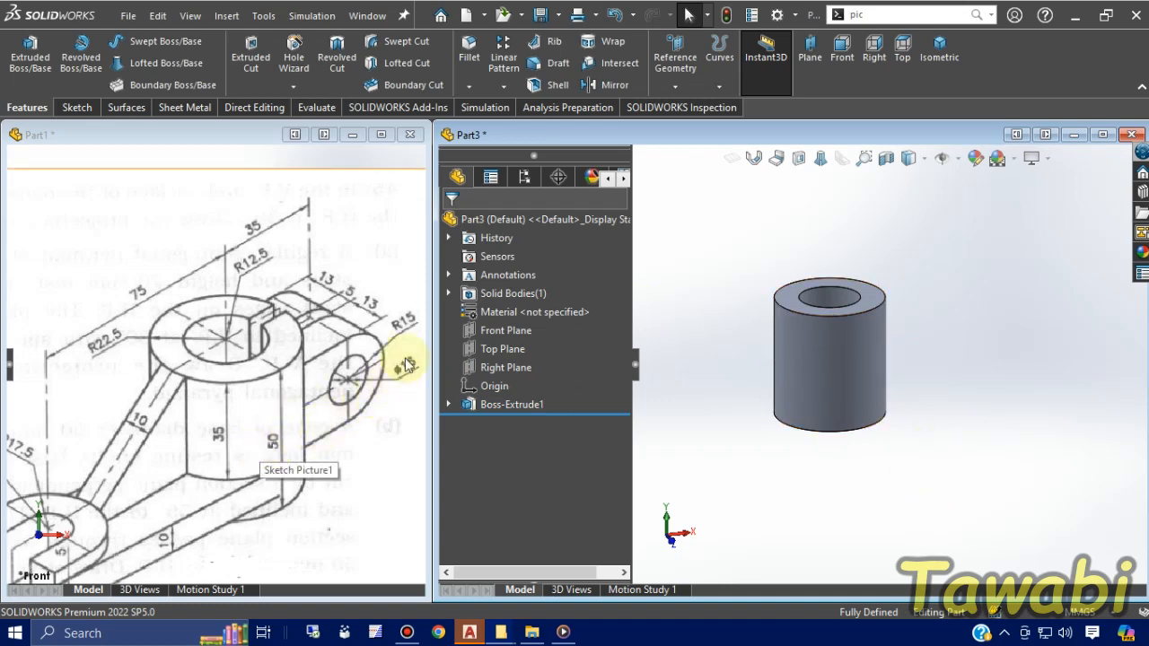
Step: Start a sketch on the Front Plane and draw a horizontal 35 mm centerline from the origin out past the cylinder wall
scroll(384, 364, "down", 2)
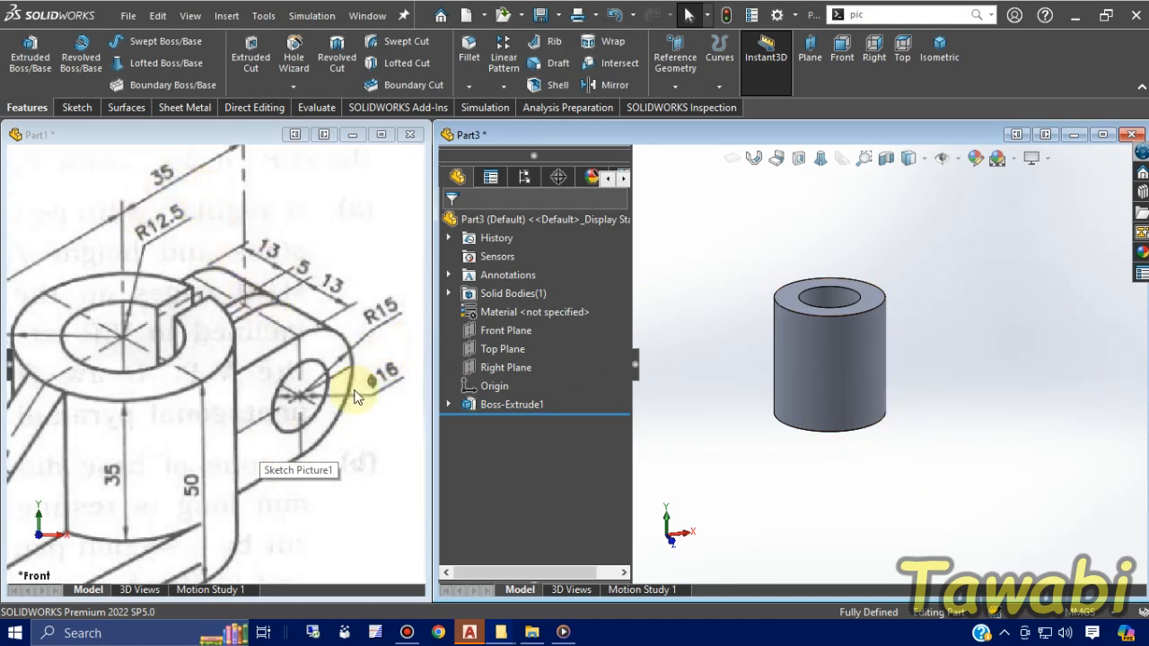
left_click(507, 332)
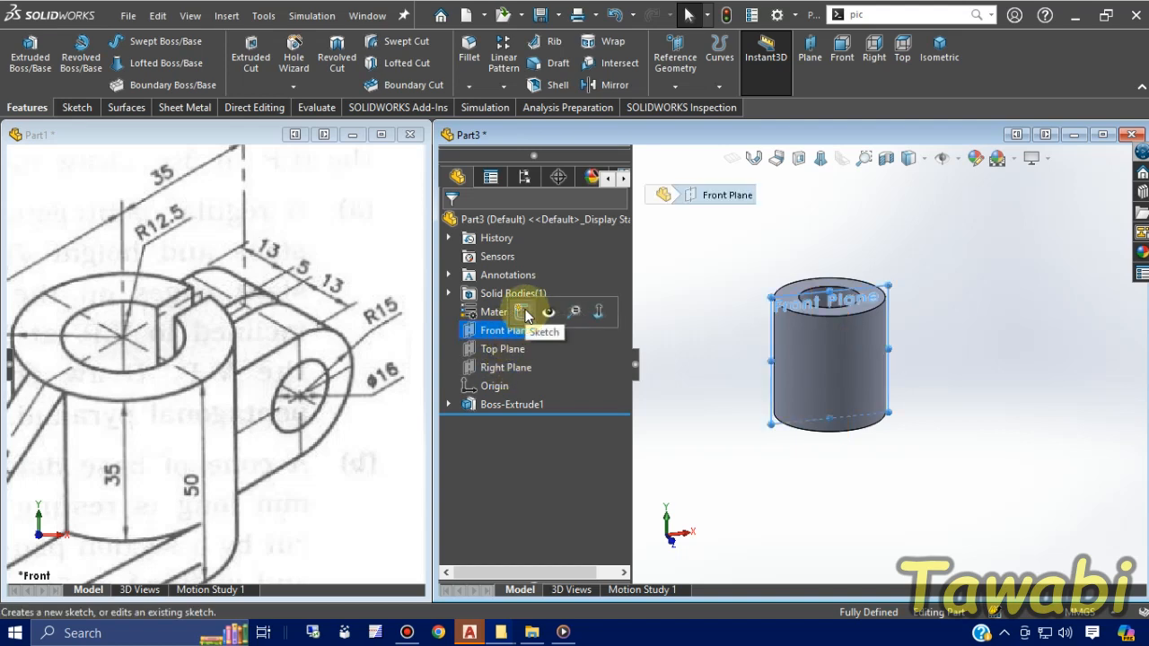
left_click(524, 314)
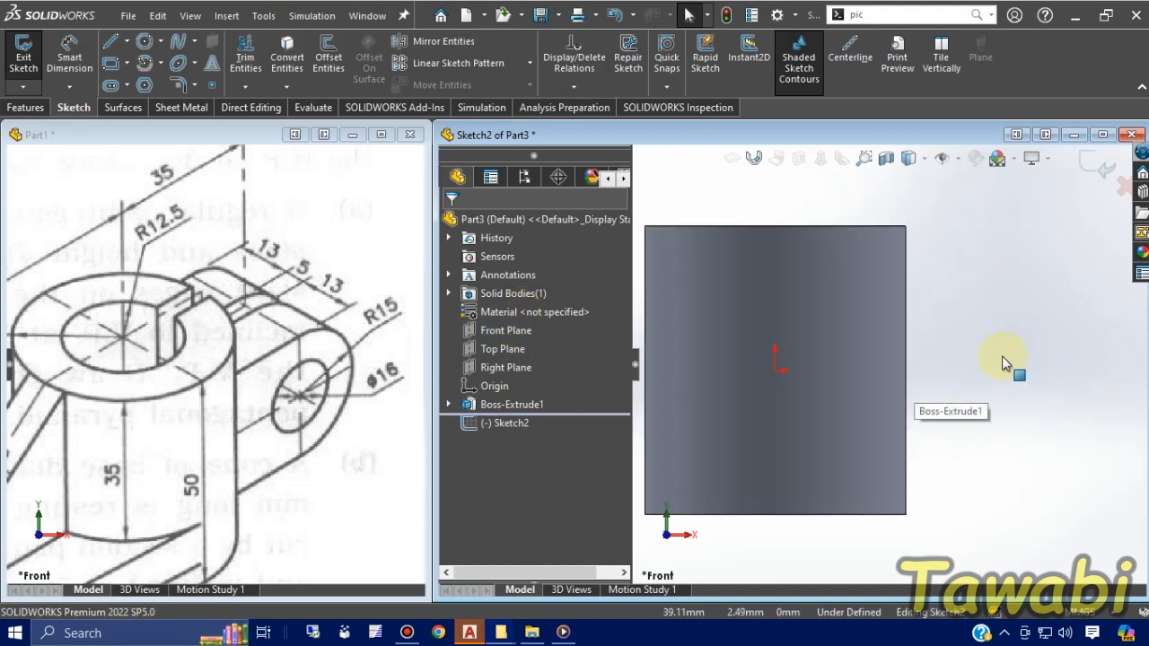
left_click(851, 56)
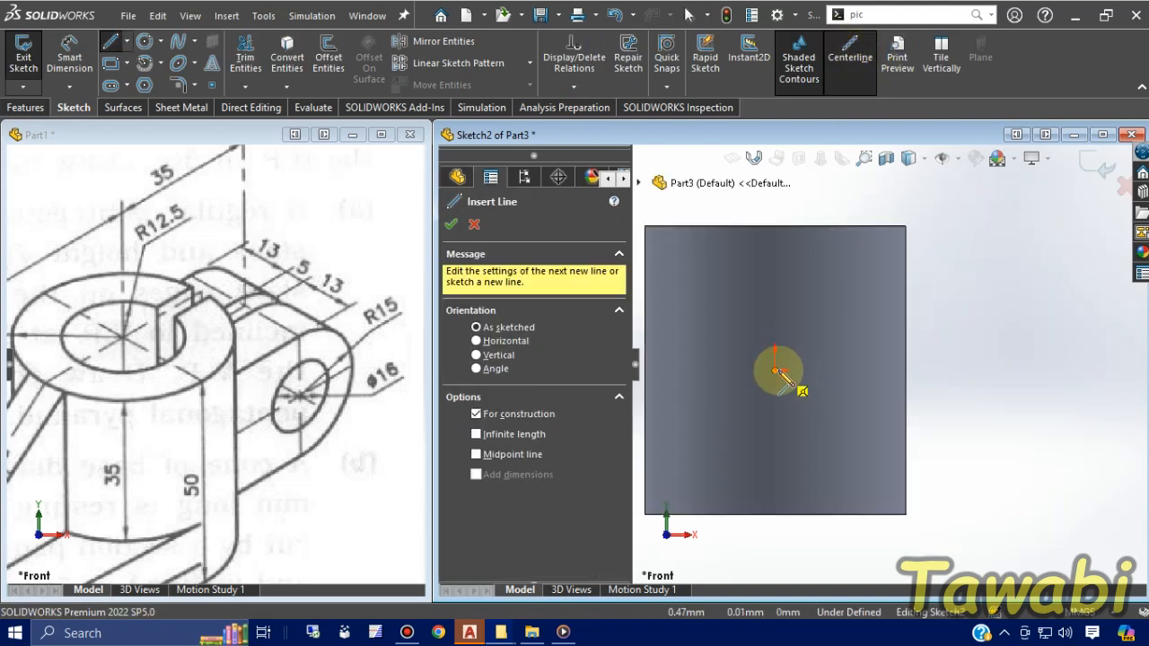
left_click(779, 370)
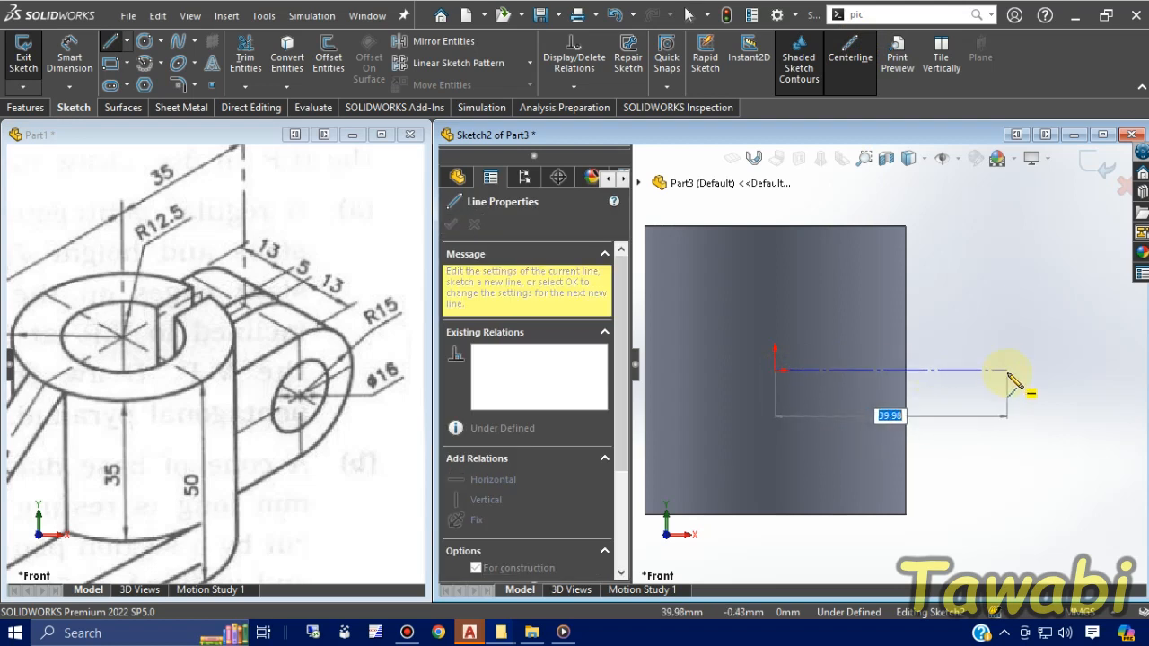
type("3")
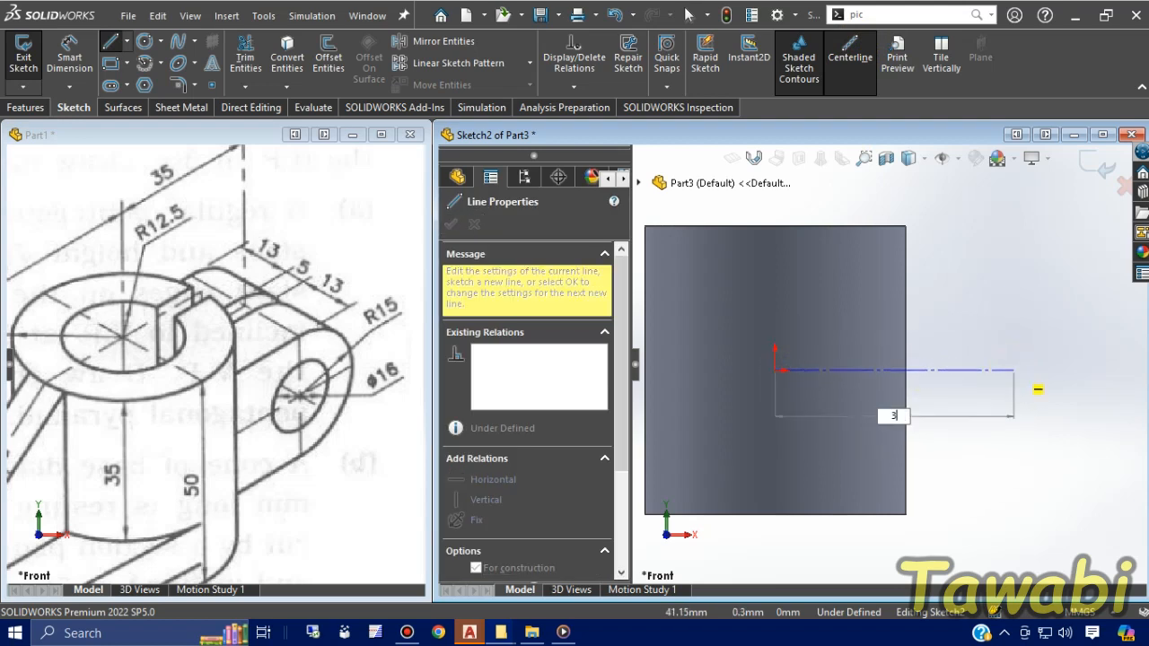
type("5")
key("Return")
key("Escape")
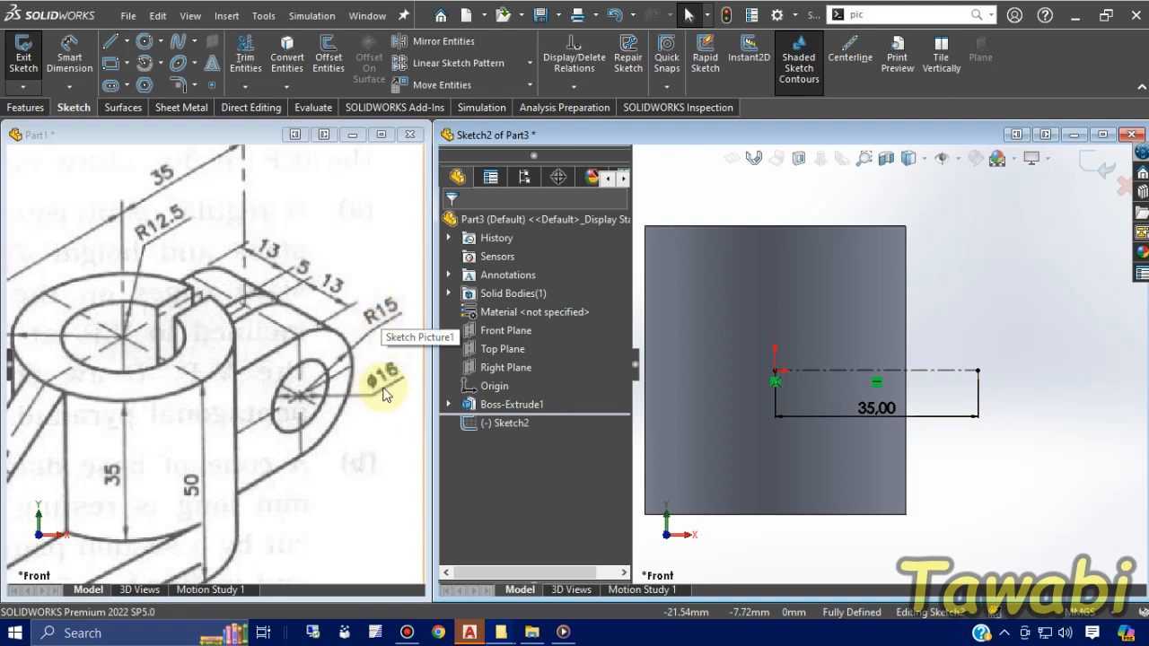
Step: Draw two concentric circles of 16 mm and 30 mm diameter at the outer end of the centerline
left_click(159, 42)
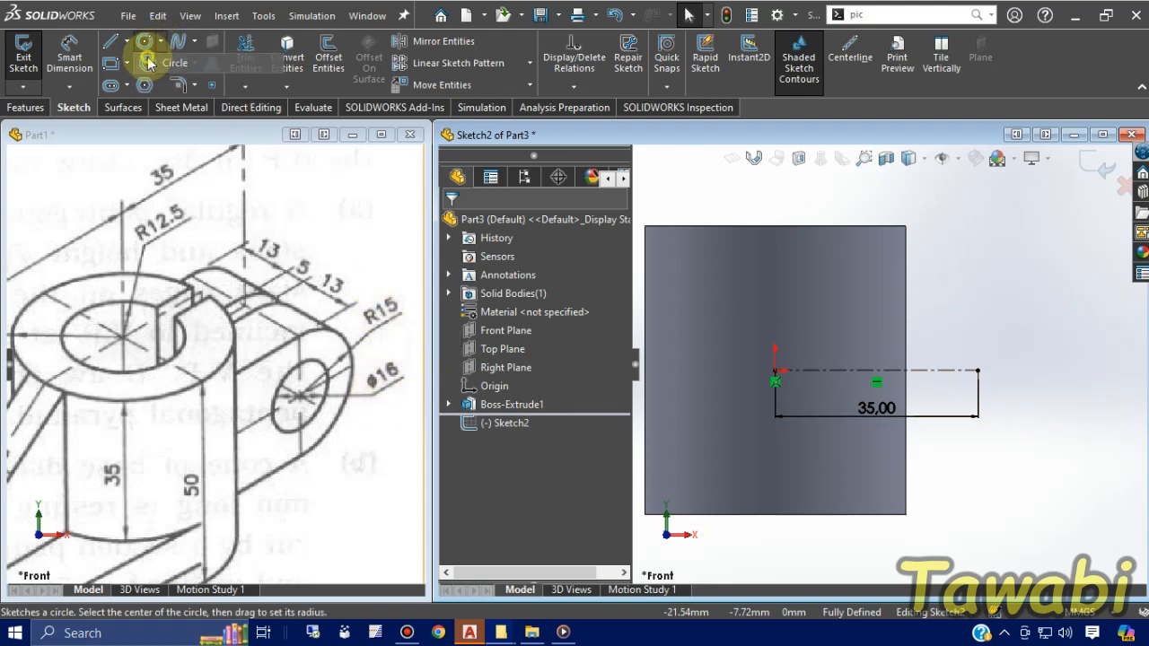
left_click(150, 62)
left_click(977, 370)
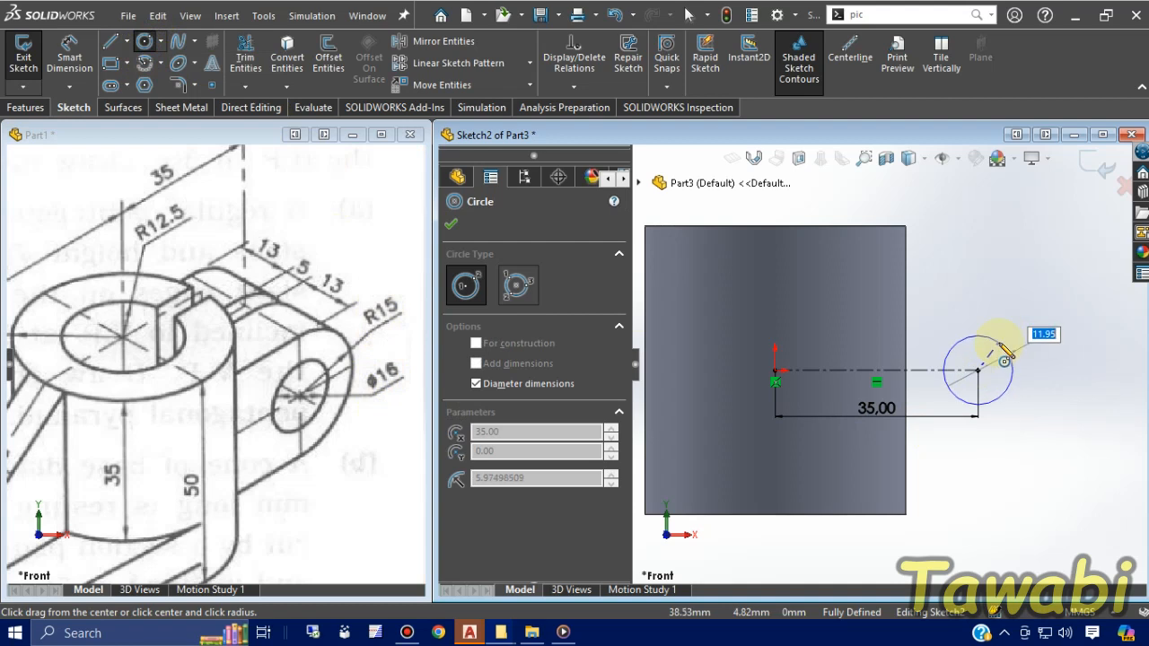
key("Return")
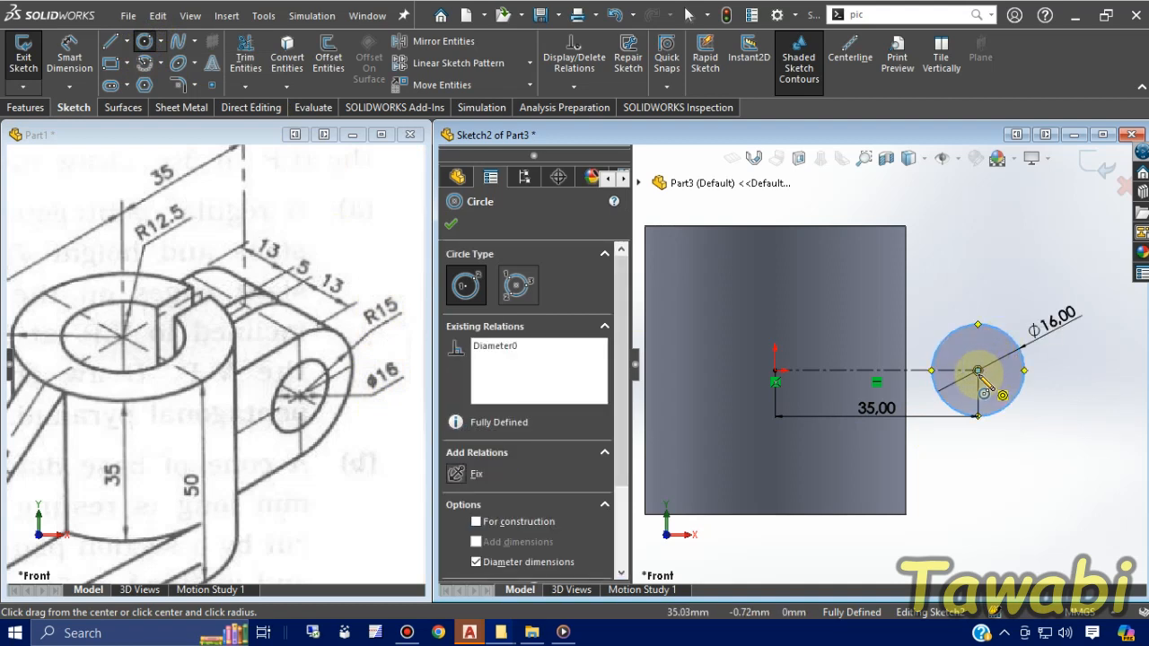
left_click(983, 380)
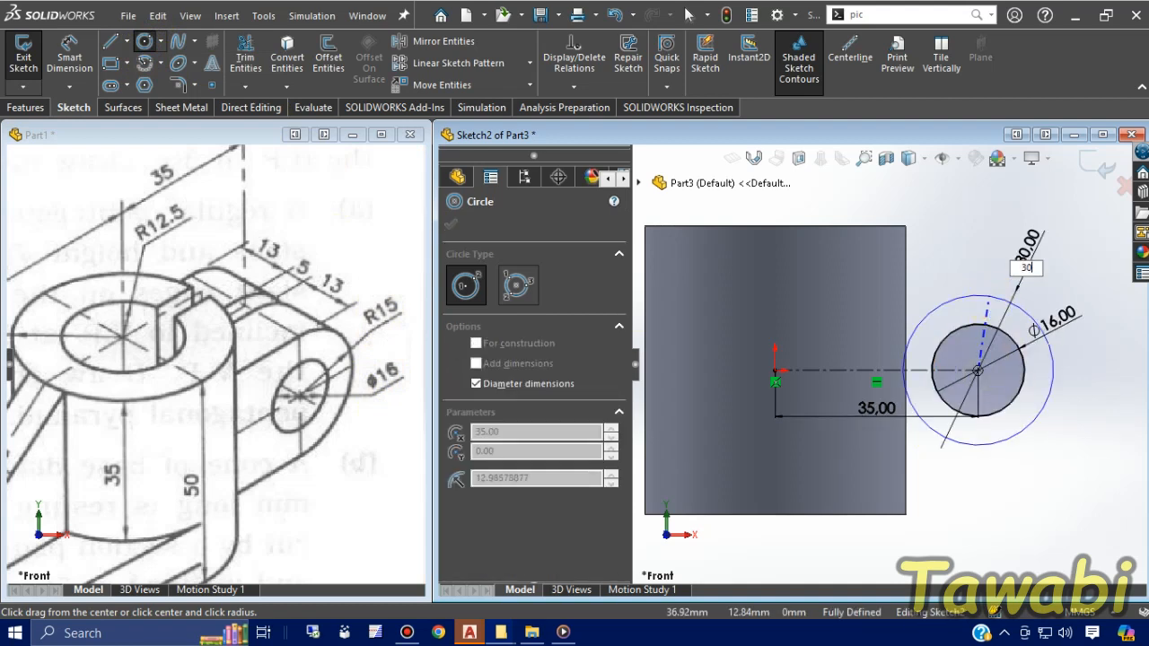
type("30")
key("Return")
key("Escape")
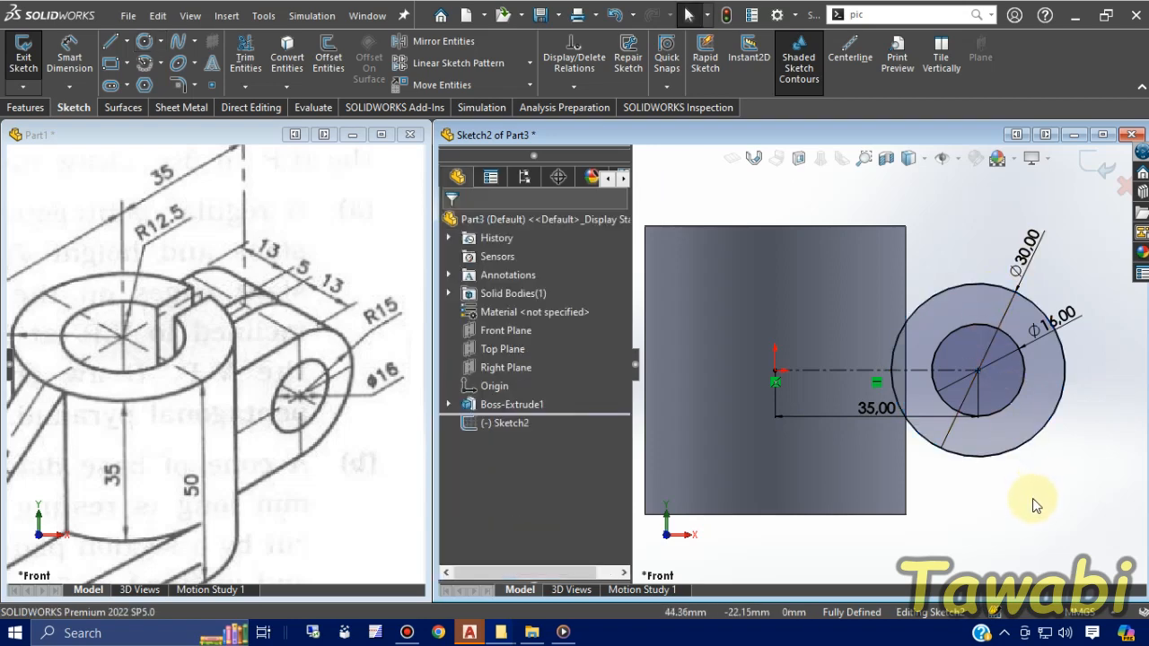
Step: Draw two horizontal lines from the 30 mm circle's lowest and highest points into the cylinder, joined by a vertical line just past the origin
left_click(110, 41)
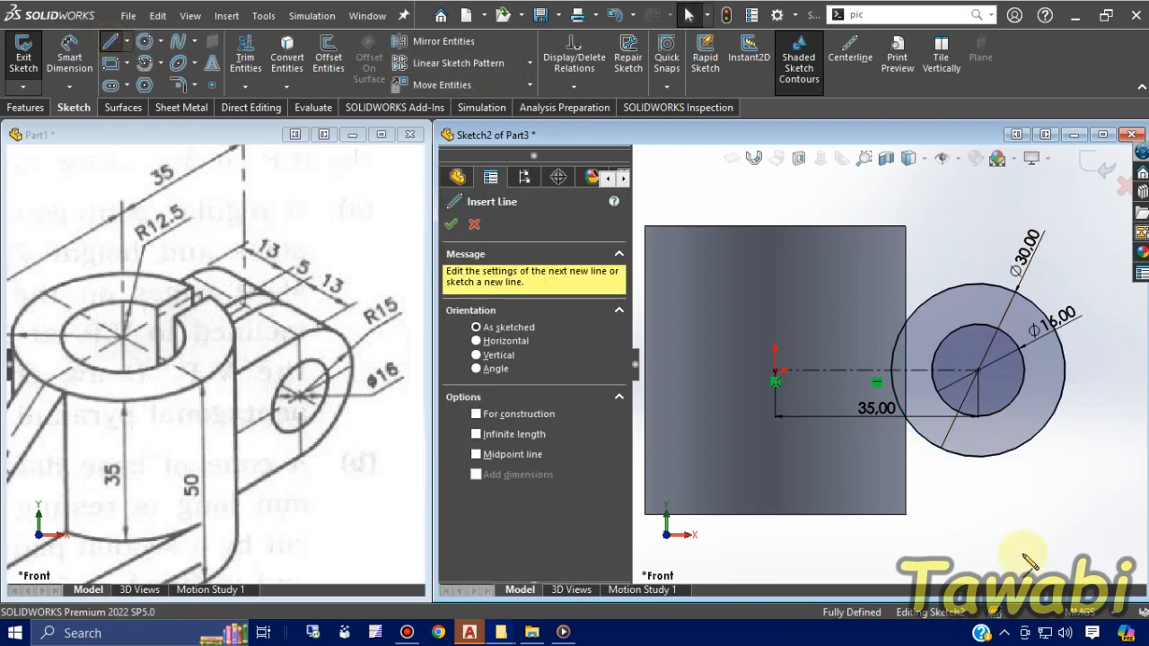
left_click(978, 458)
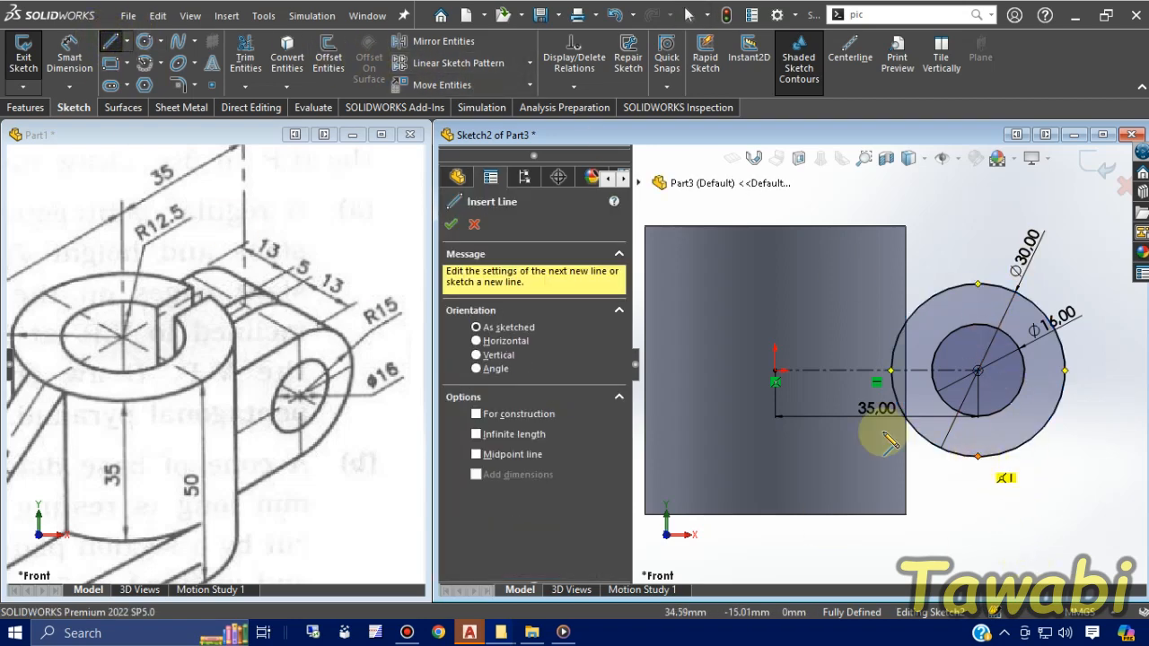
left_click(752, 458)
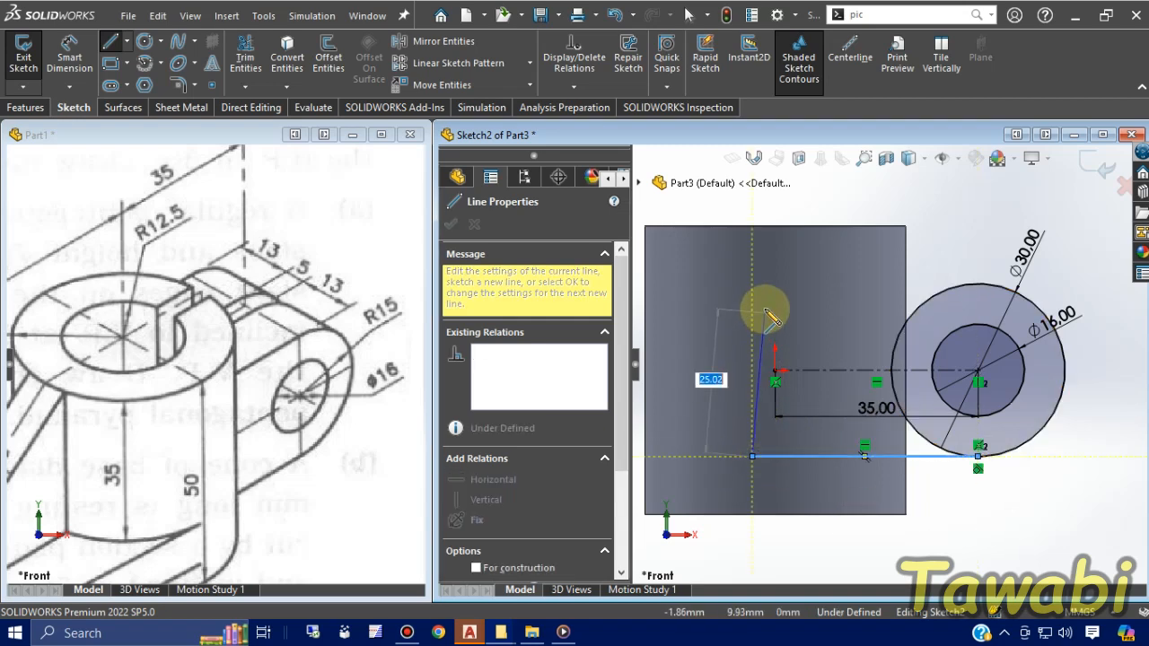
left_click(753, 284)
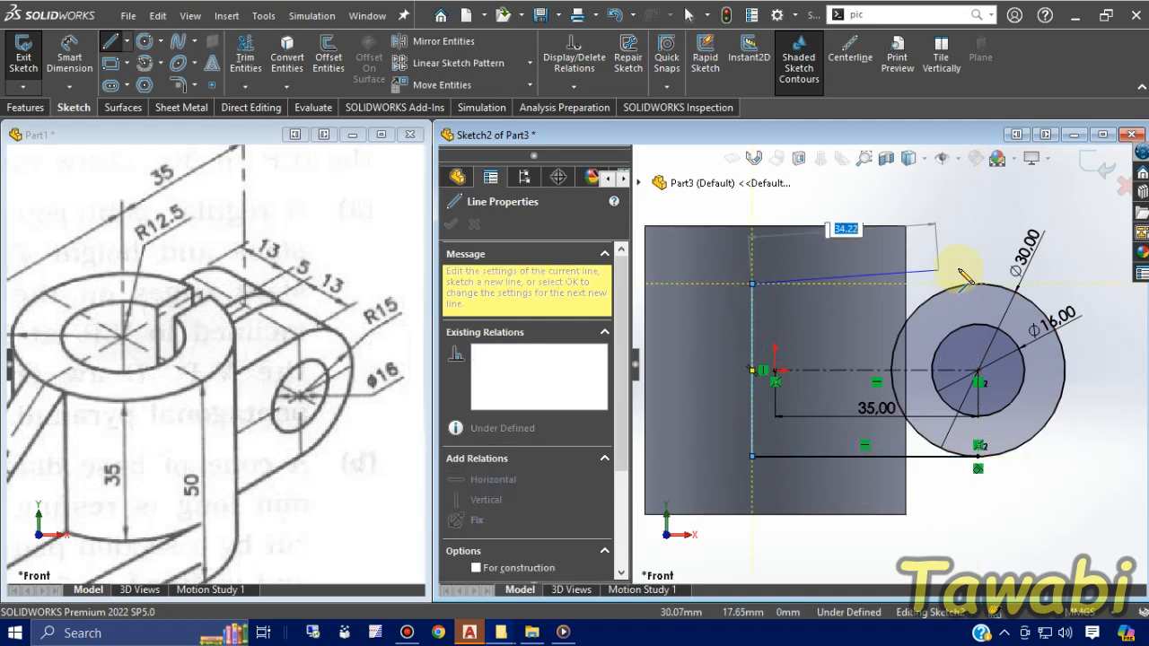
left_click(980, 285)
key("Escape")
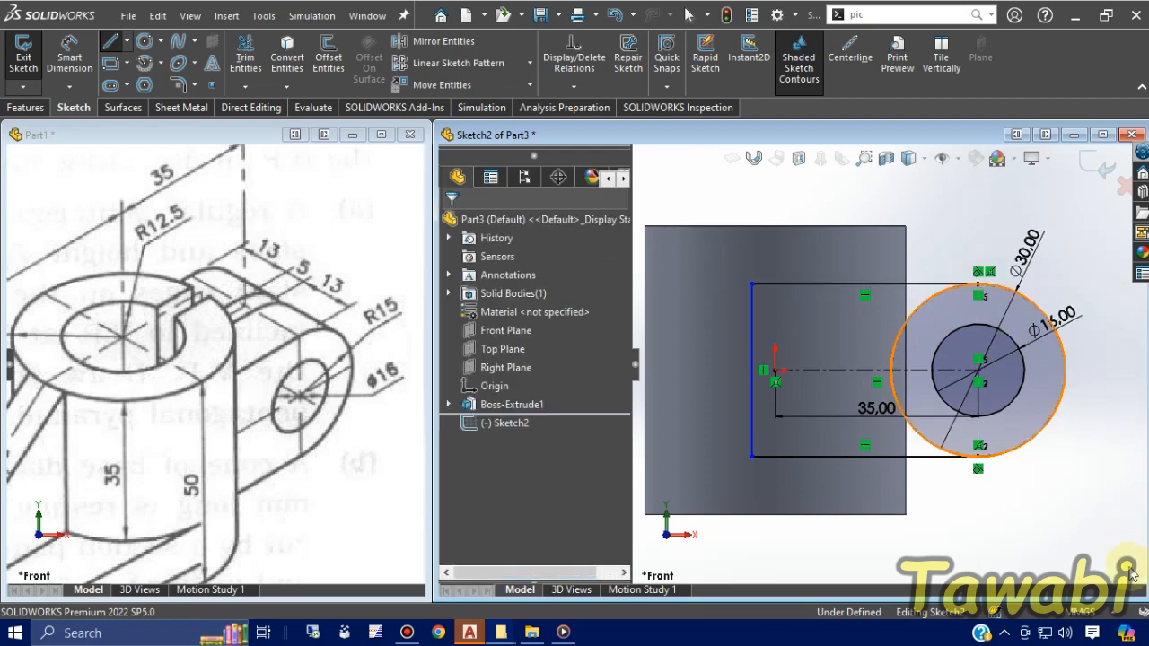
Step: Trim away the half of the 30 mm circle facing the cylinder to leave a round-ended lug profile
left_click(245, 57)
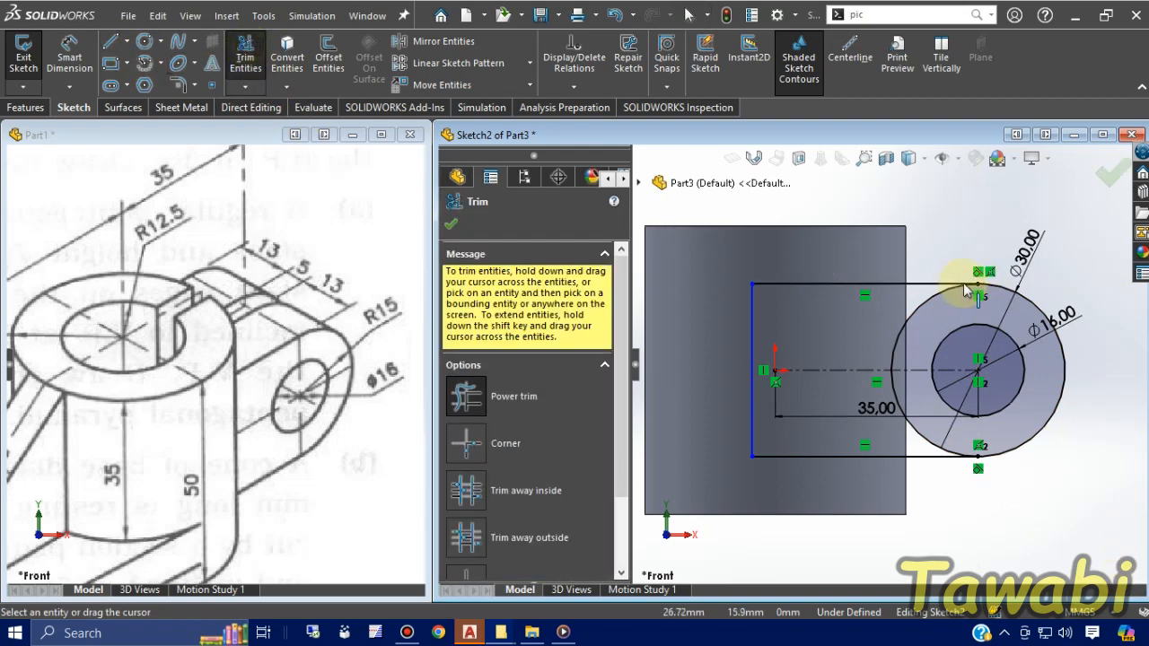
left_click_drag(943, 316, 929, 301)
mouse_move(924, 434)
left_mouse_down()
mouse_move(914, 432)
mouse_move(931, 441)
left_mouse_up()
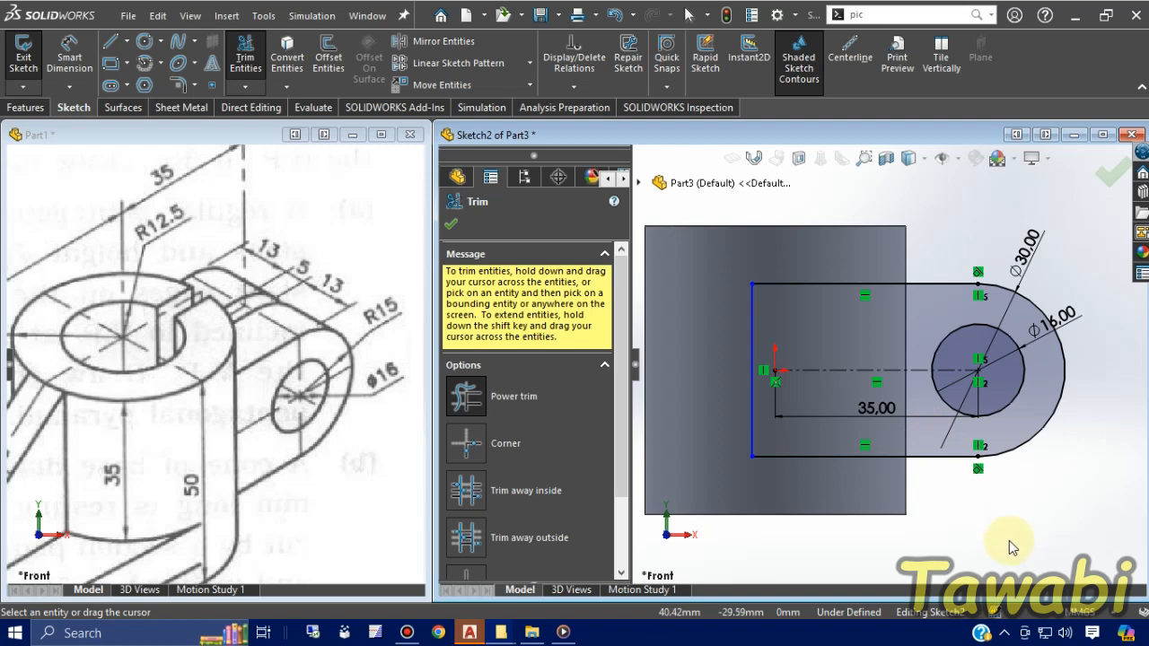
left_click(451, 226)
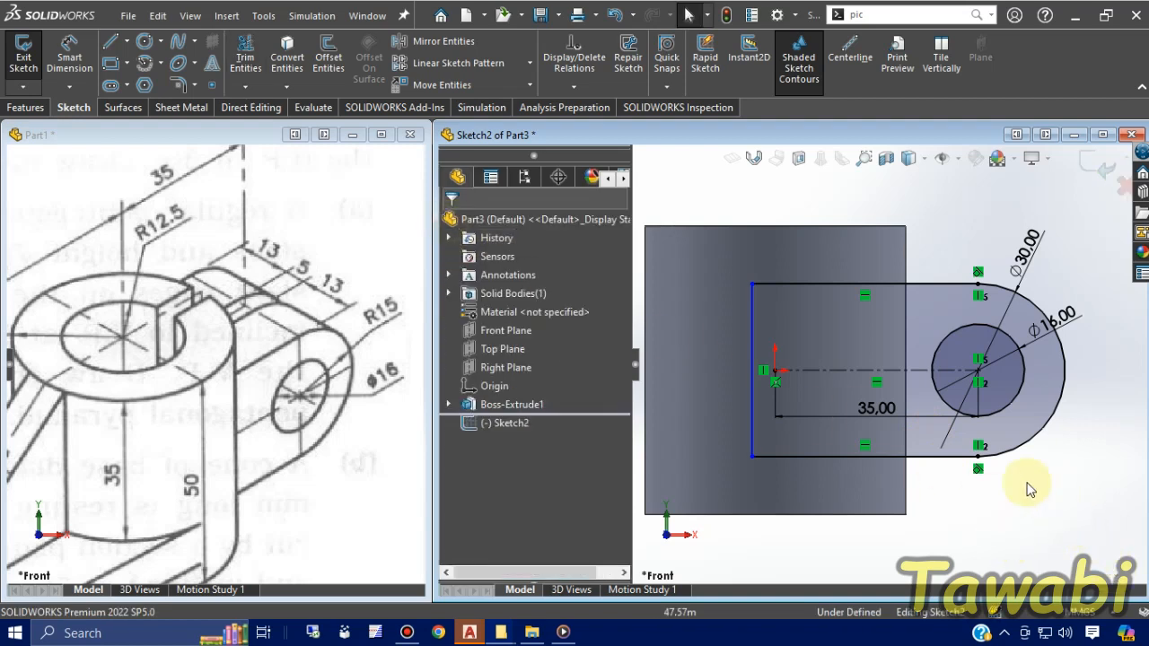
Step: Extrude the round-ended lug profile 31 mm about the mid plane, merged with the cylinder
mouse_move(1025, 487)
middle_mouse_down()
mouse_move(1033, 457)
mouse_move(1026, 525)
mouse_move(987, 525)
middle_mouse_up()
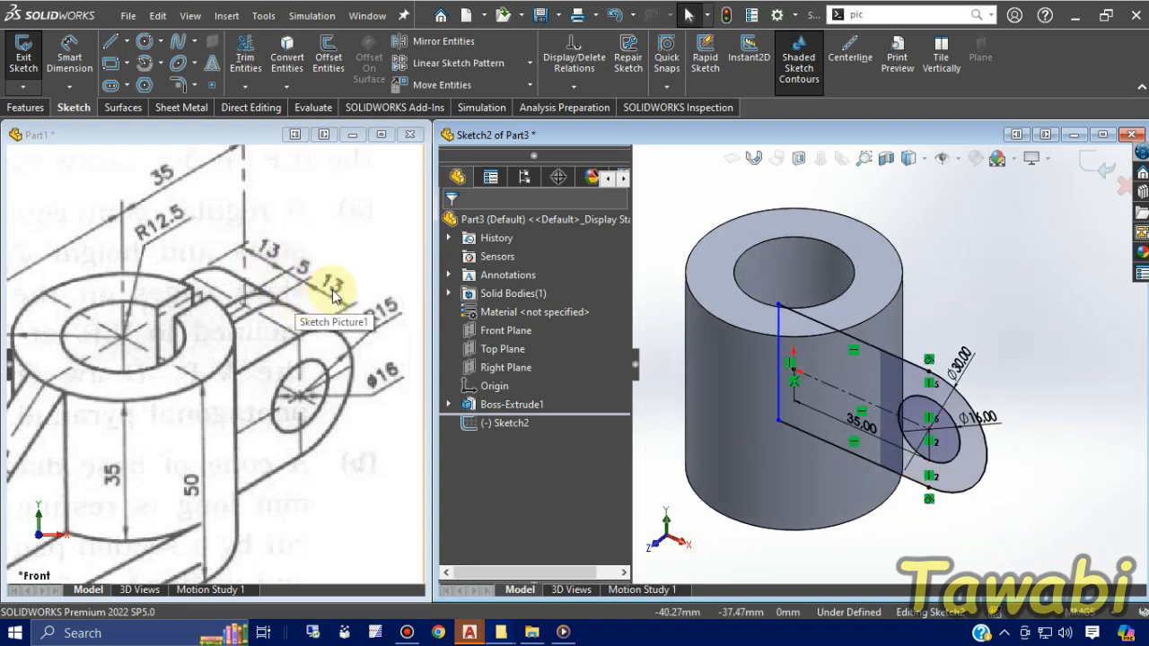
left_click(26, 107)
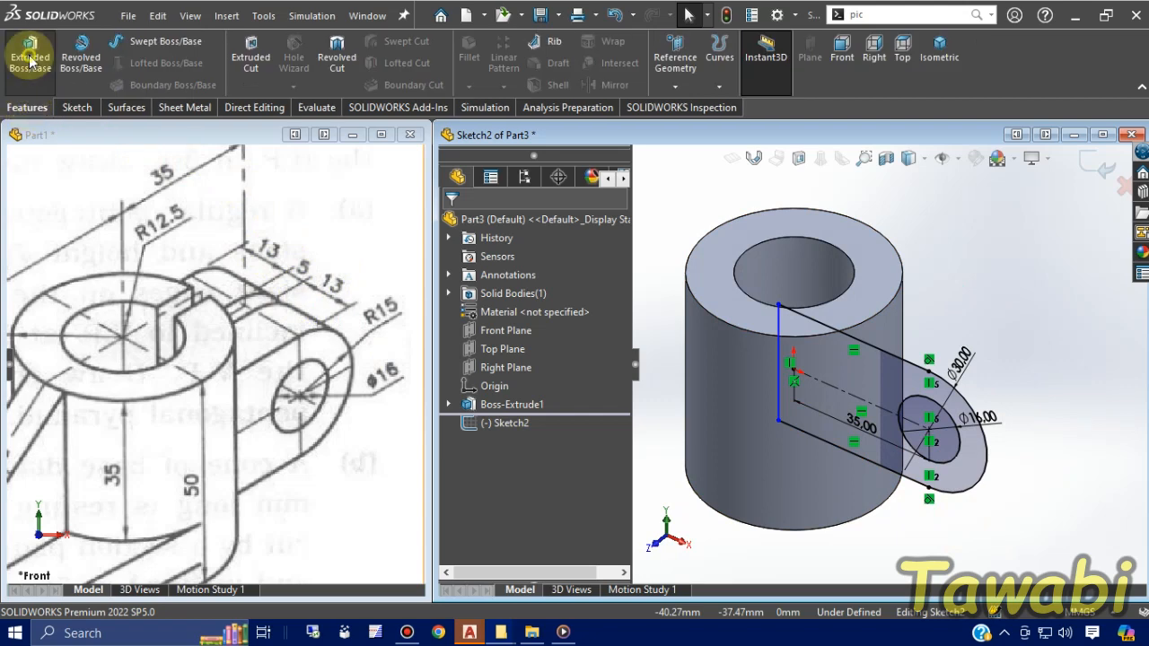
left_click(29, 57)
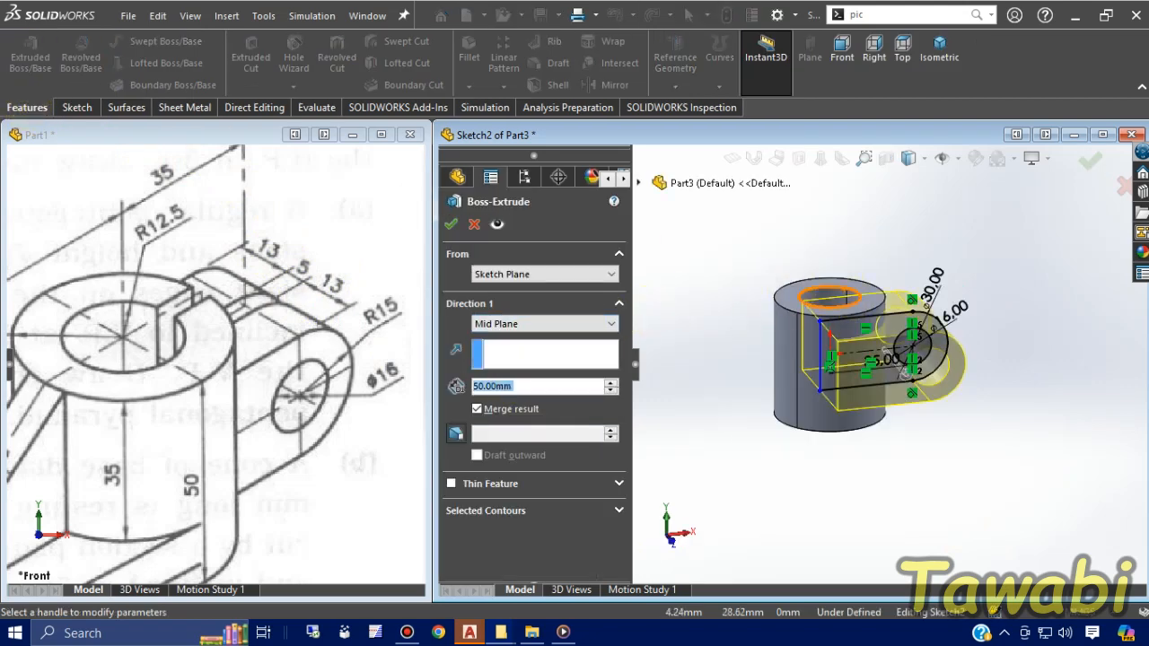
type("31")
key("Return")
middle_click_drag(833, 520, 871, 500)
scroll(963, 315, "down", 3)
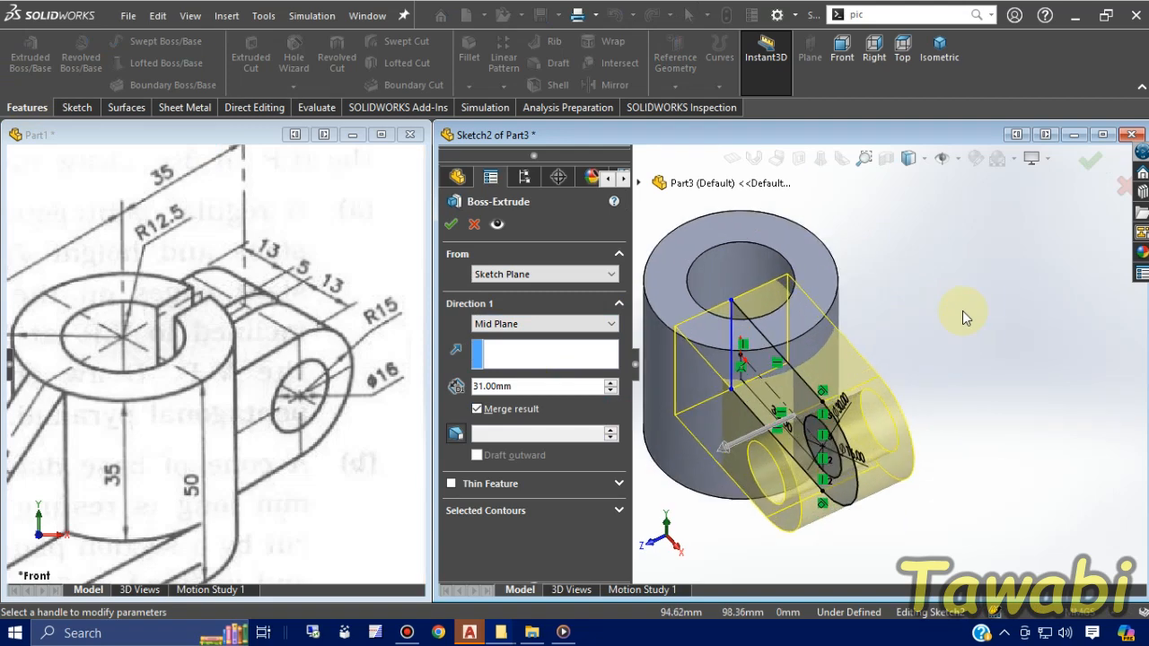
left_click(452, 228)
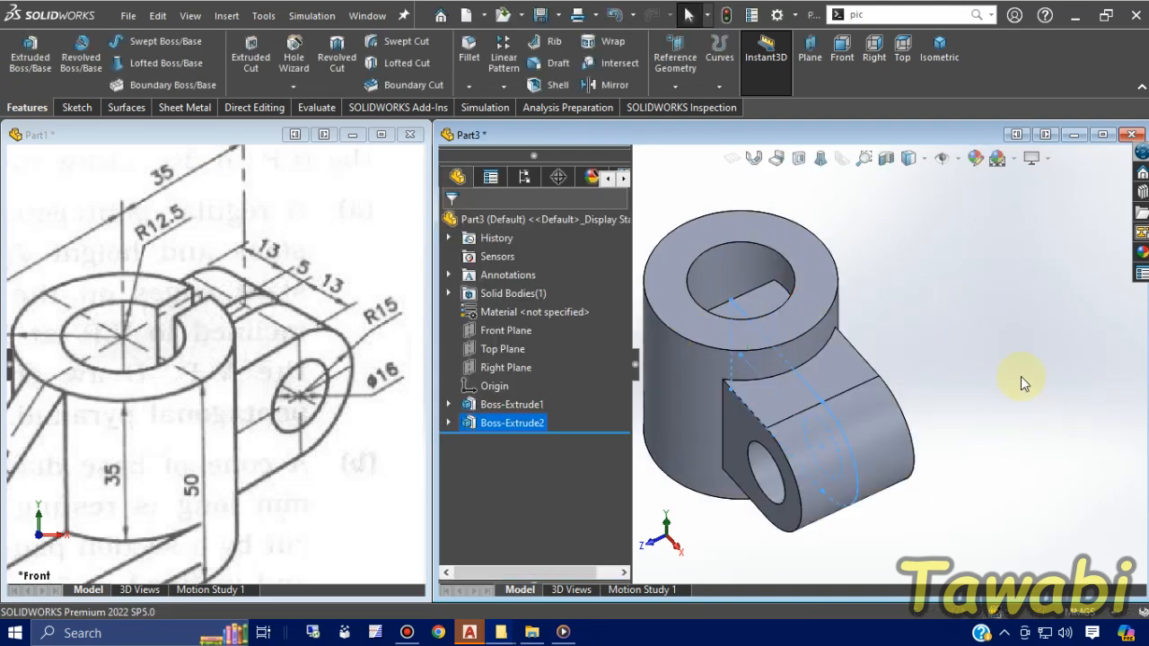
Step: Remove the three faces of the lug protruding into the cylinder's bore using Delete Face with Delete and Patch
scroll(969, 409, "up", 2)
middle_click_drag(966, 418, 1018, 428)
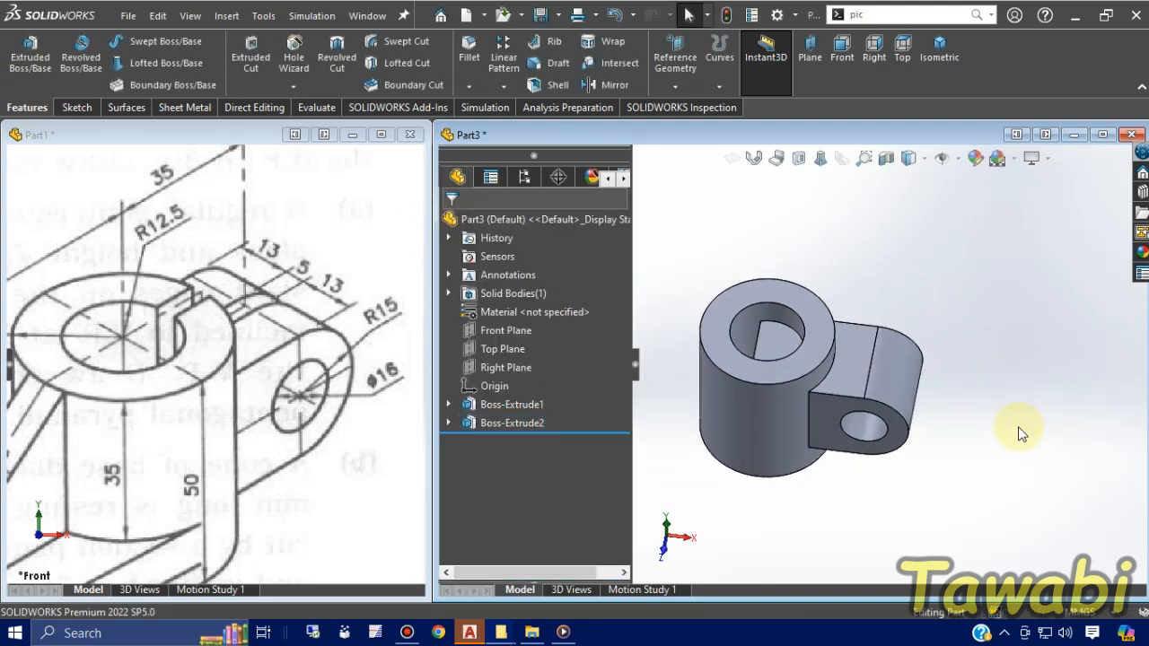
middle_click_drag(853, 328, 859, 367)
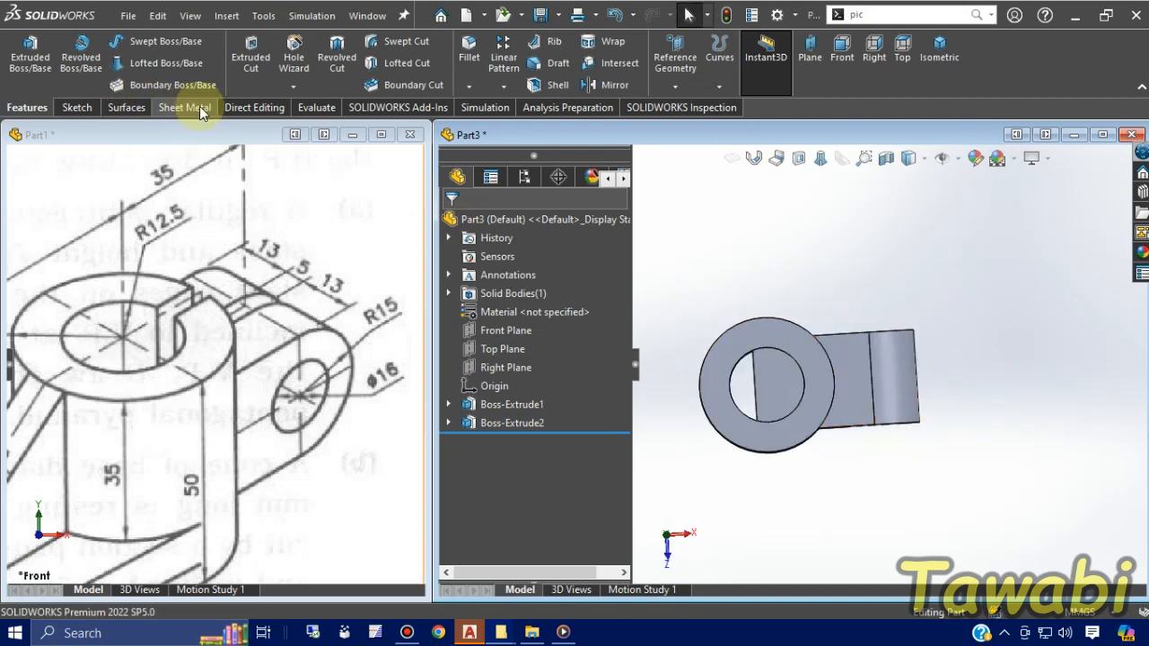
left_click(242, 107)
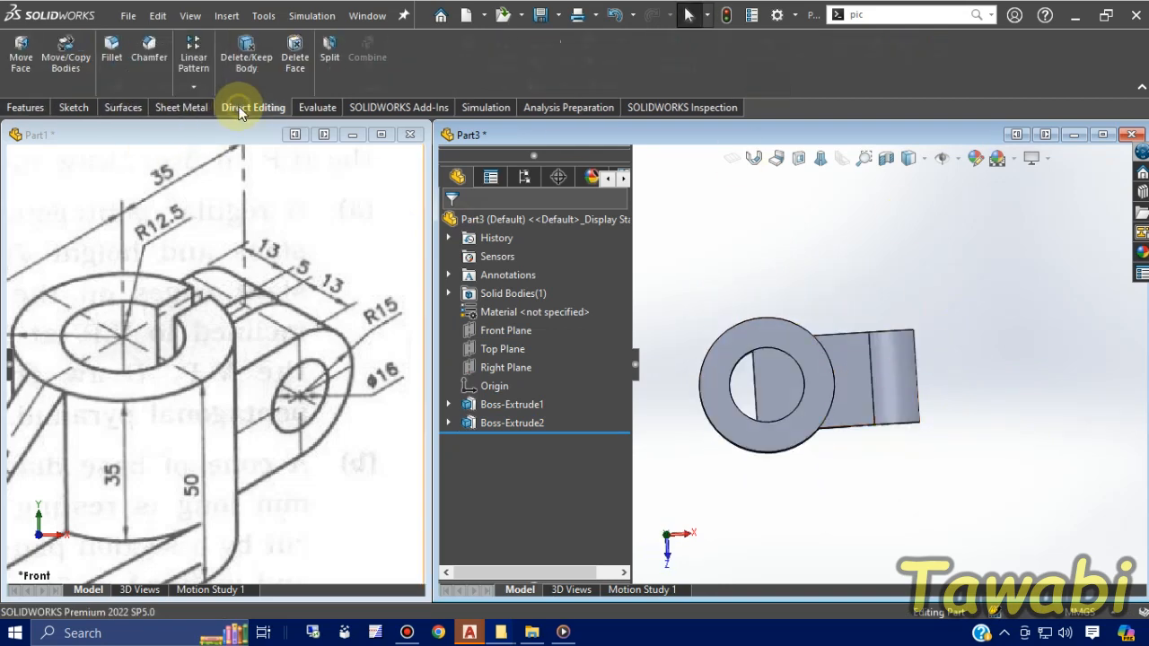
left_click(295, 53)
left_click(782, 389)
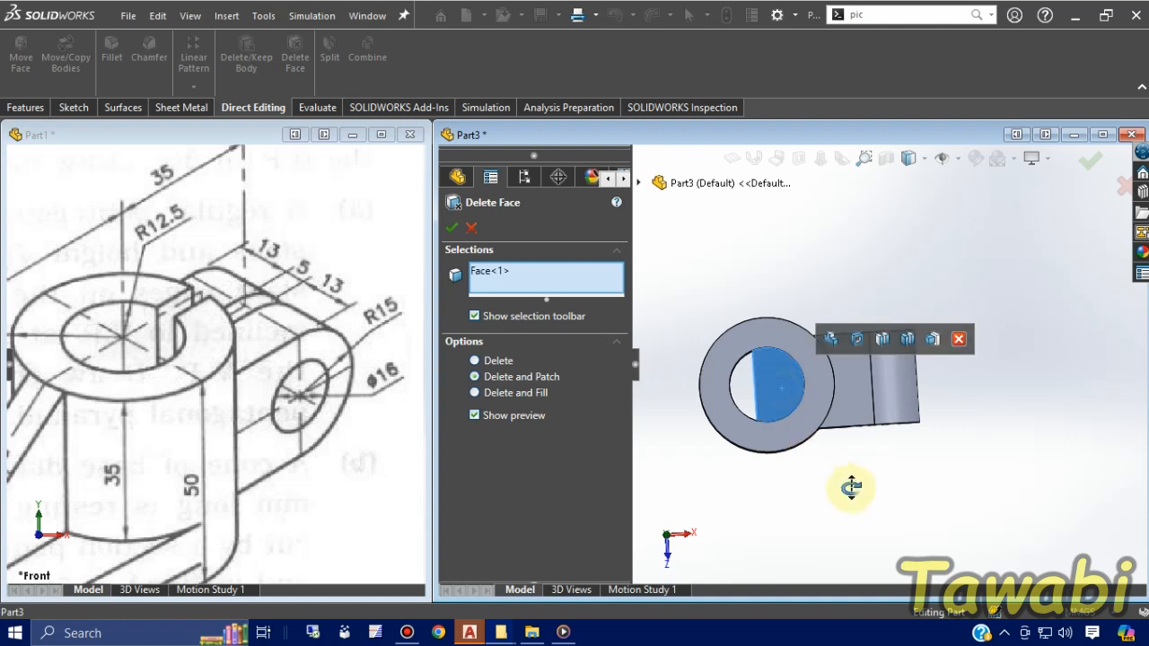
middle_click_drag(851, 487, 763, 384)
left_click(778, 387)
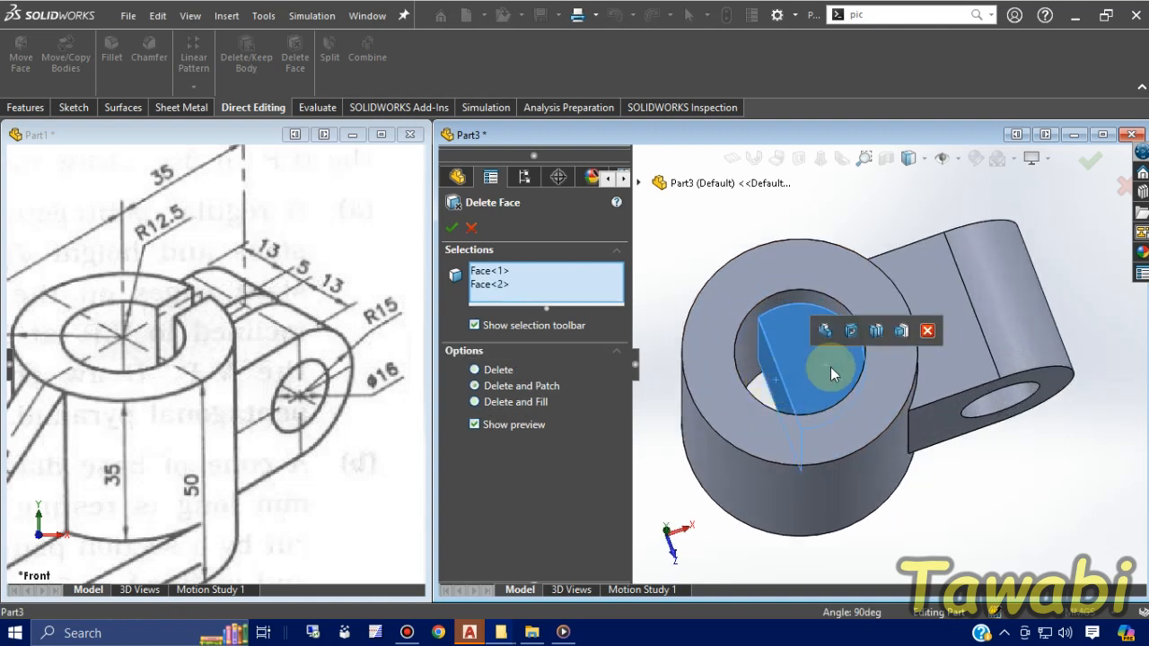
middle_click_drag(830, 367, 838, 422)
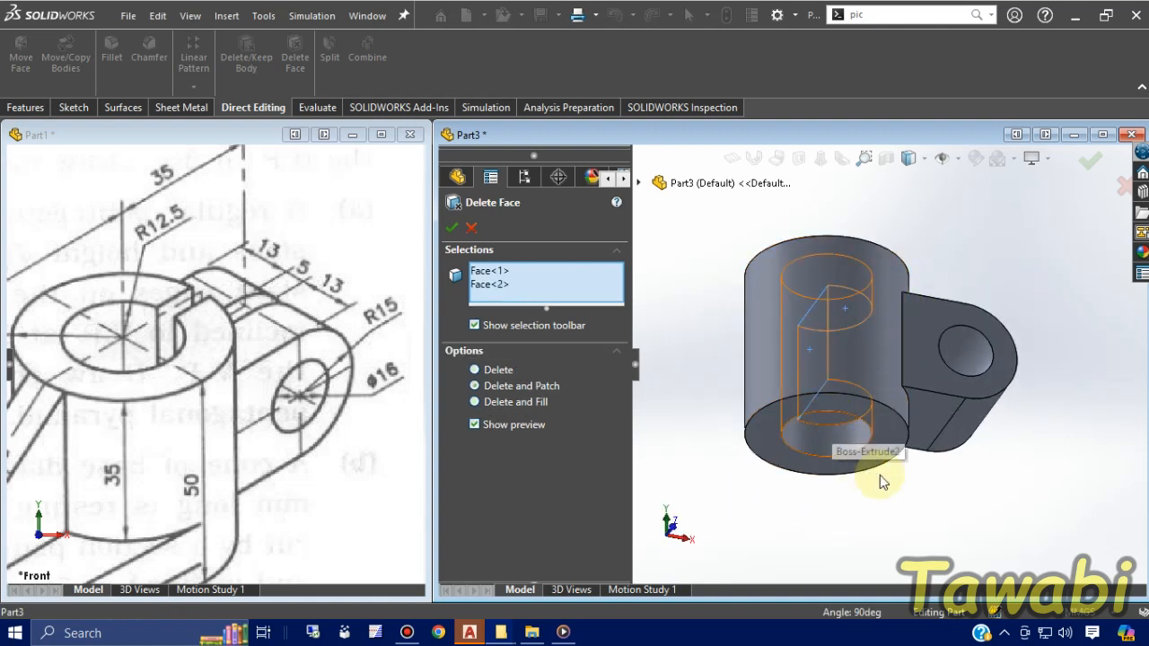
middle_click_drag(879, 475, 897, 436)
left_click(844, 392)
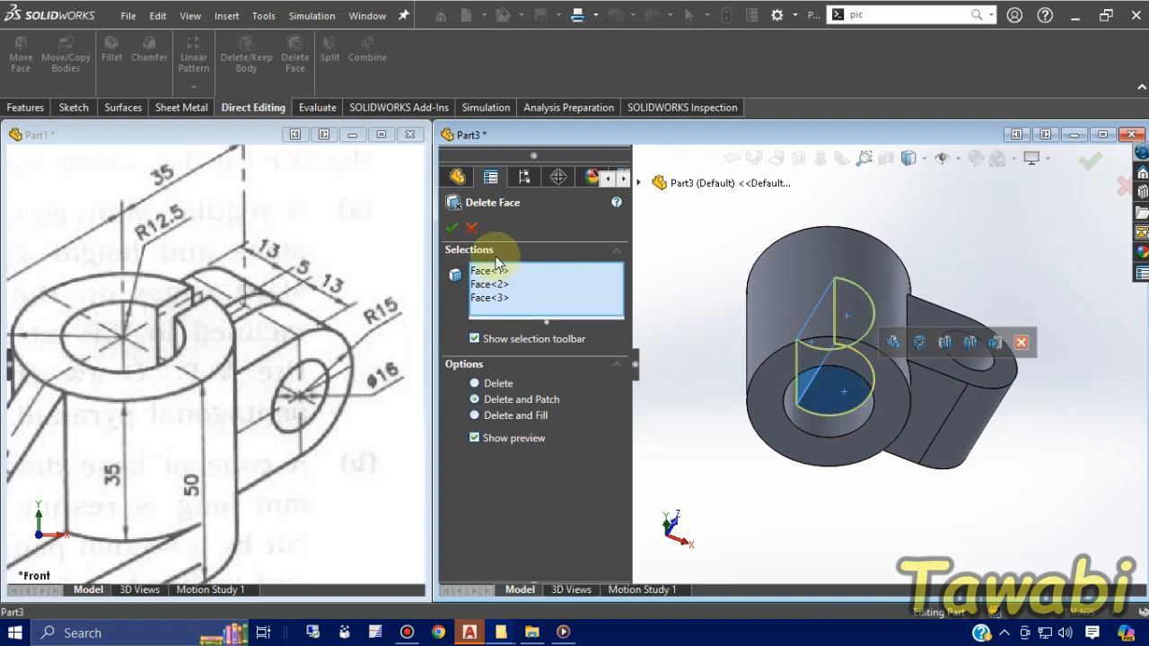
left_click(451, 227)
middle_click_drag(903, 505, 903, 480)
key("Escape")
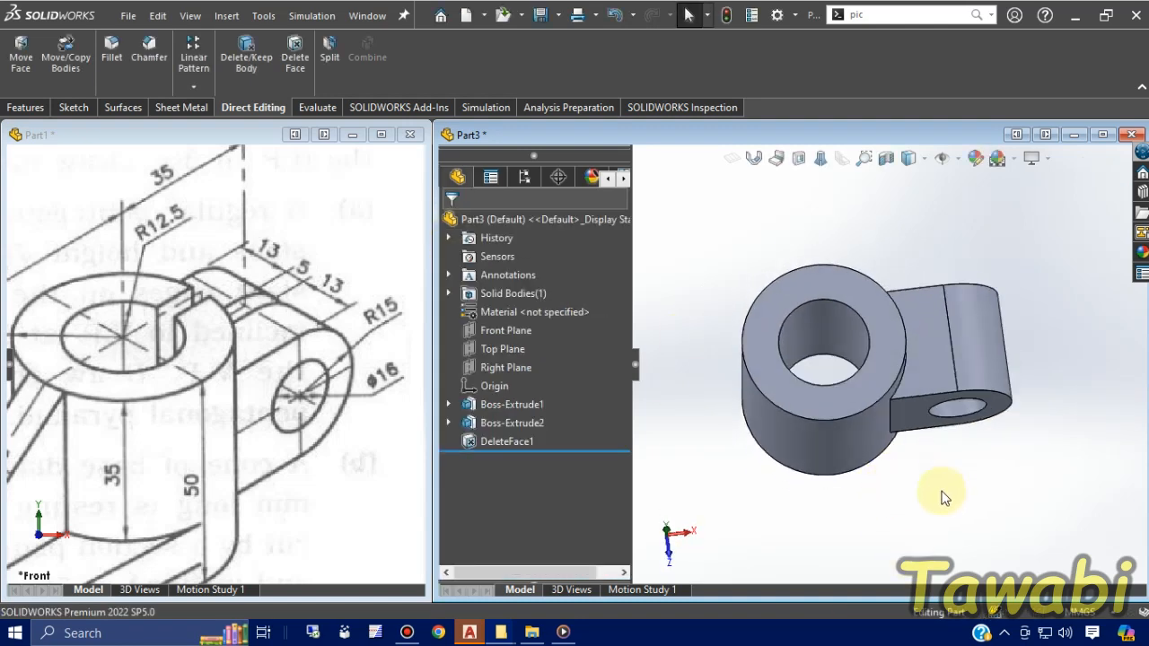
Step: Sketch a circle of about 77 mm diameter on the Front Plane, centred on the lug's hole and reaching into the bore
left_click(509, 332)
left_click(526, 311)
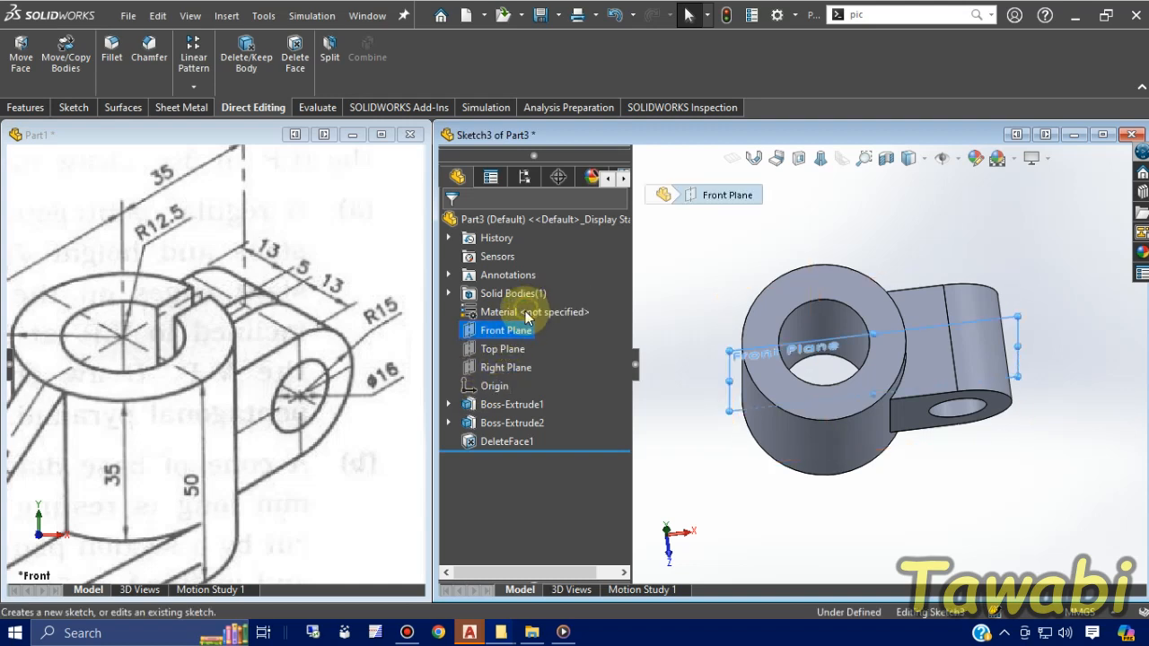
left_click(940, 533)
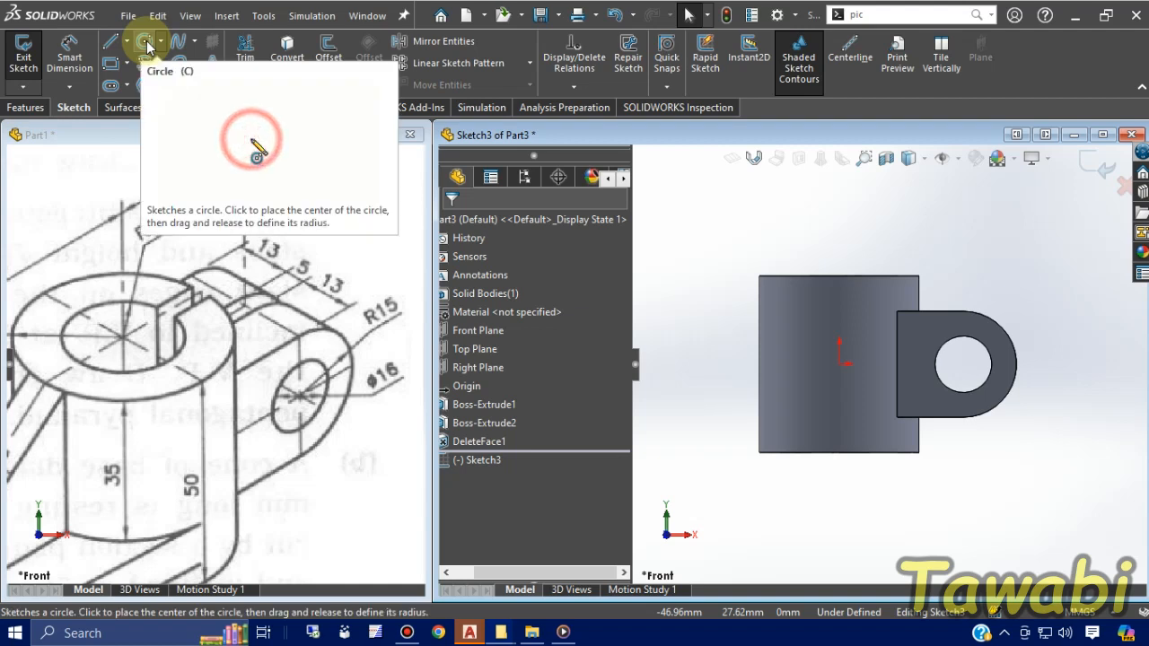
left_click(144, 43)
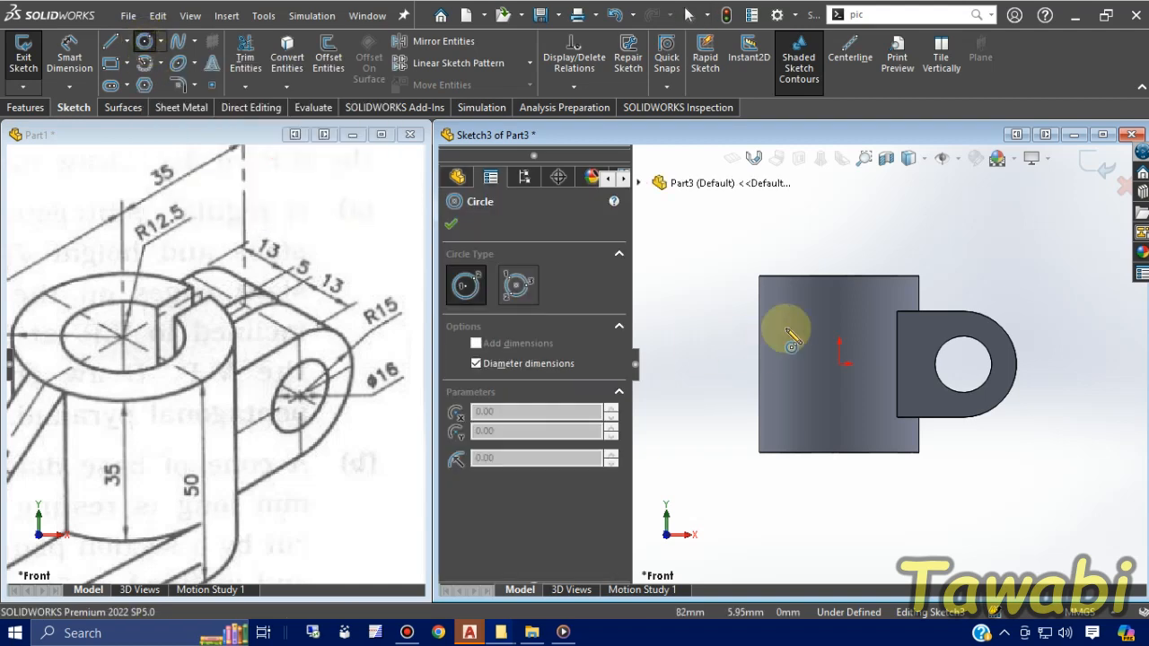
left_click(963, 364)
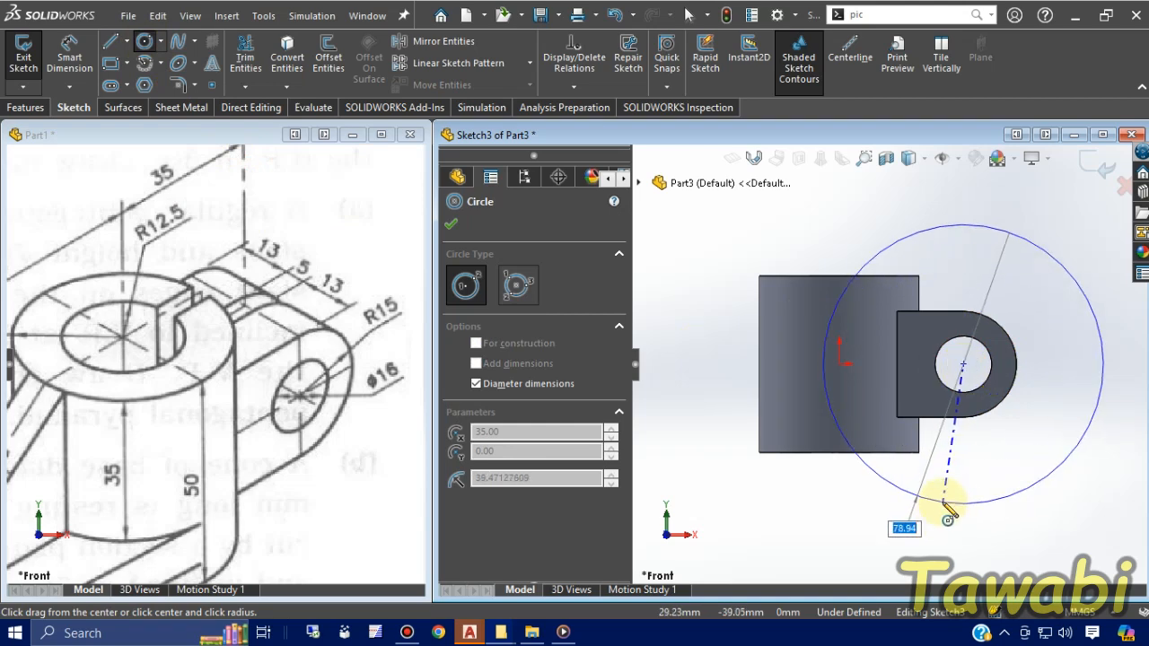
left_click(942, 505)
mouse_move(930, 446)
middle_mouse_down()
mouse_move(999, 487)
mouse_move(983, 521)
mouse_move(1053, 529)
middle_mouse_up()
key("Escape")
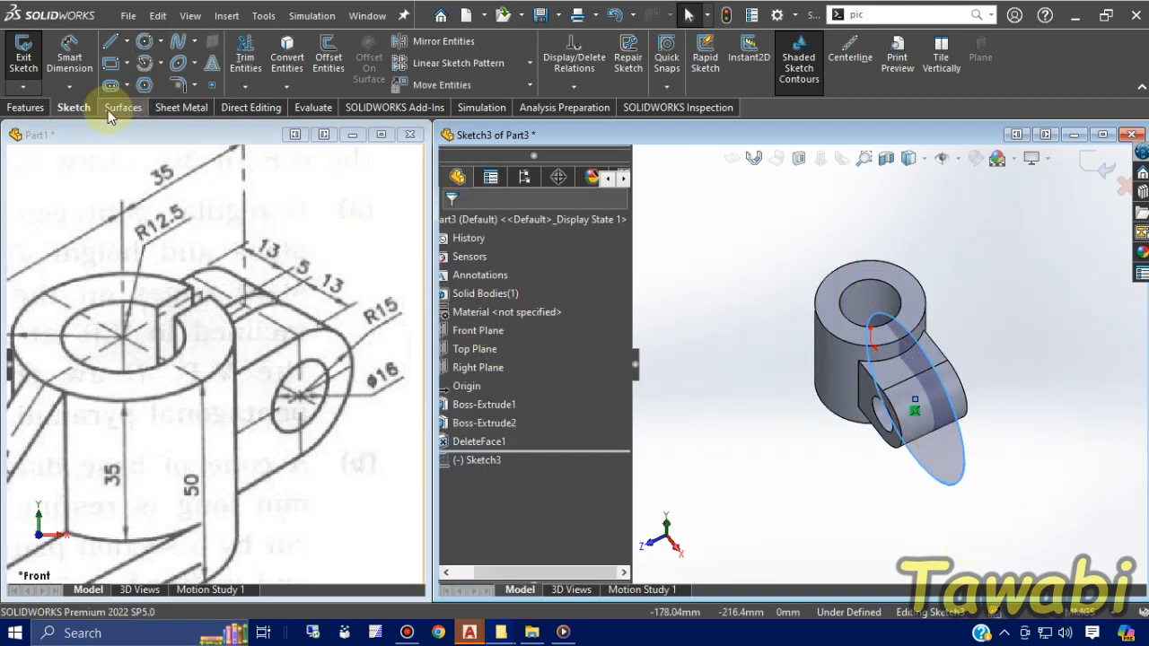
Step: Cut the circle 5 mm about the mid plane to slot the lug and the adjoining cylinder wall
left_click(26, 107)
left_click(251, 53)
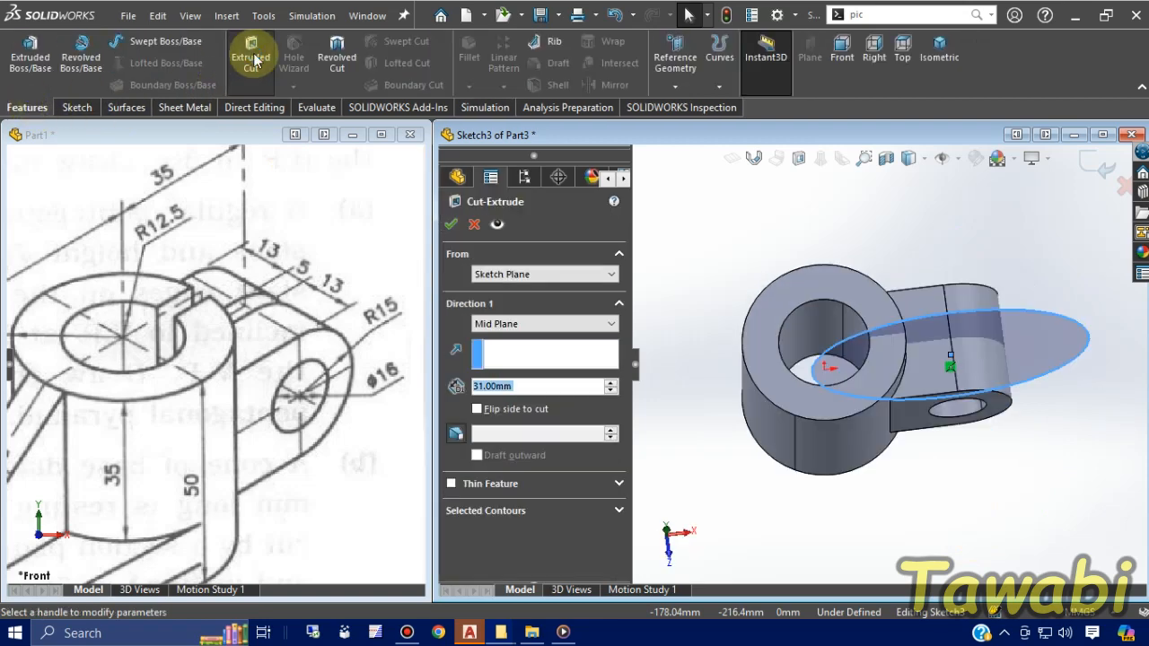
type("5")
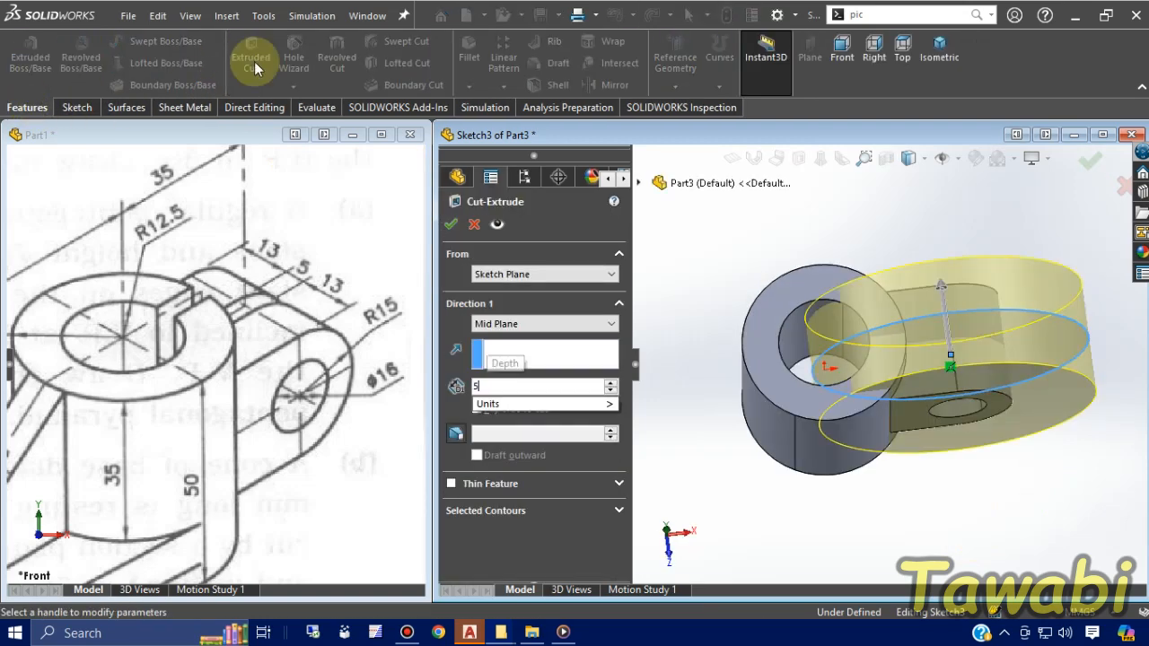
key("Return")
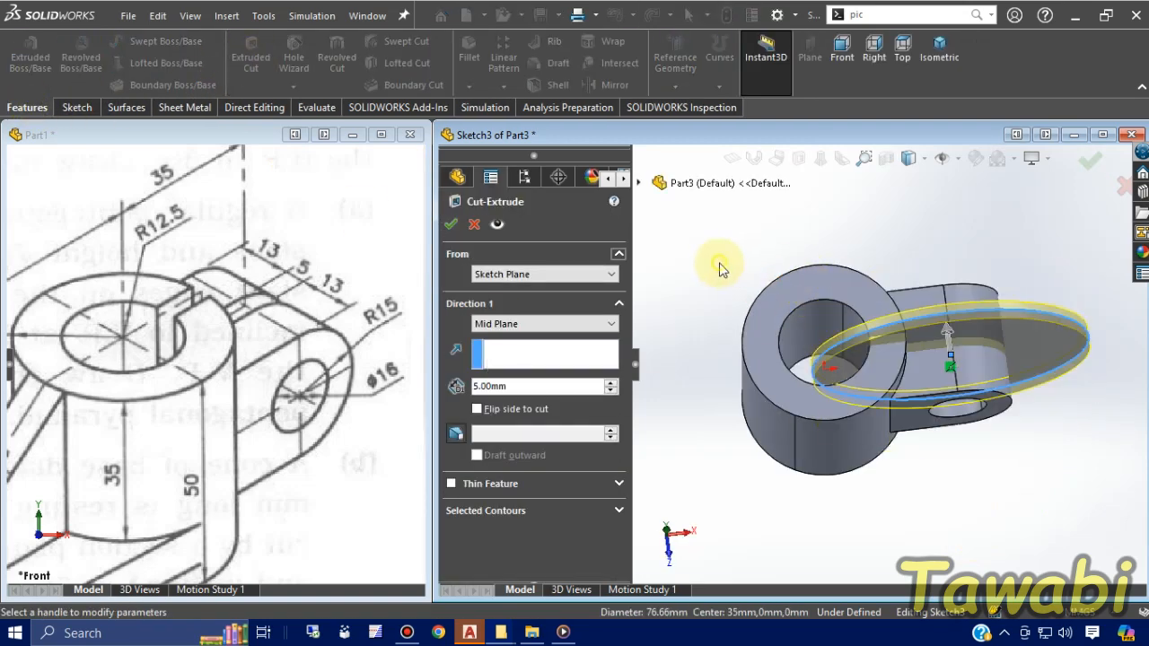
left_click(450, 223)
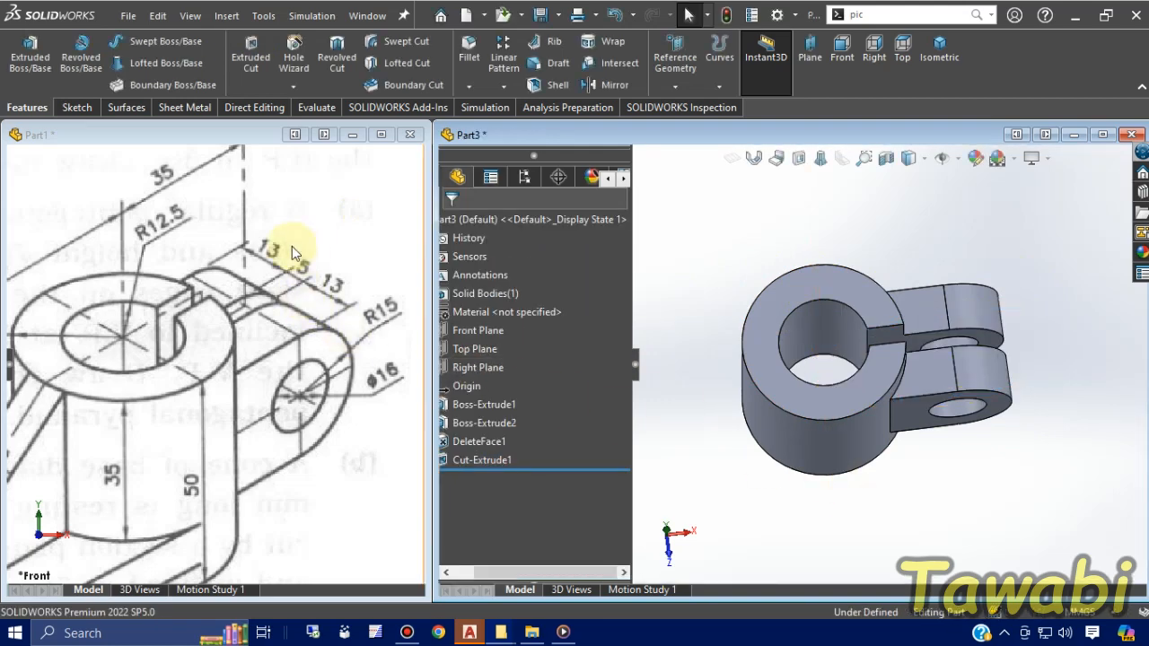
Step: Create a reference plane offset 35 mm downward from the cylinder's top face
middle_click_drag(909, 422, 927, 348)
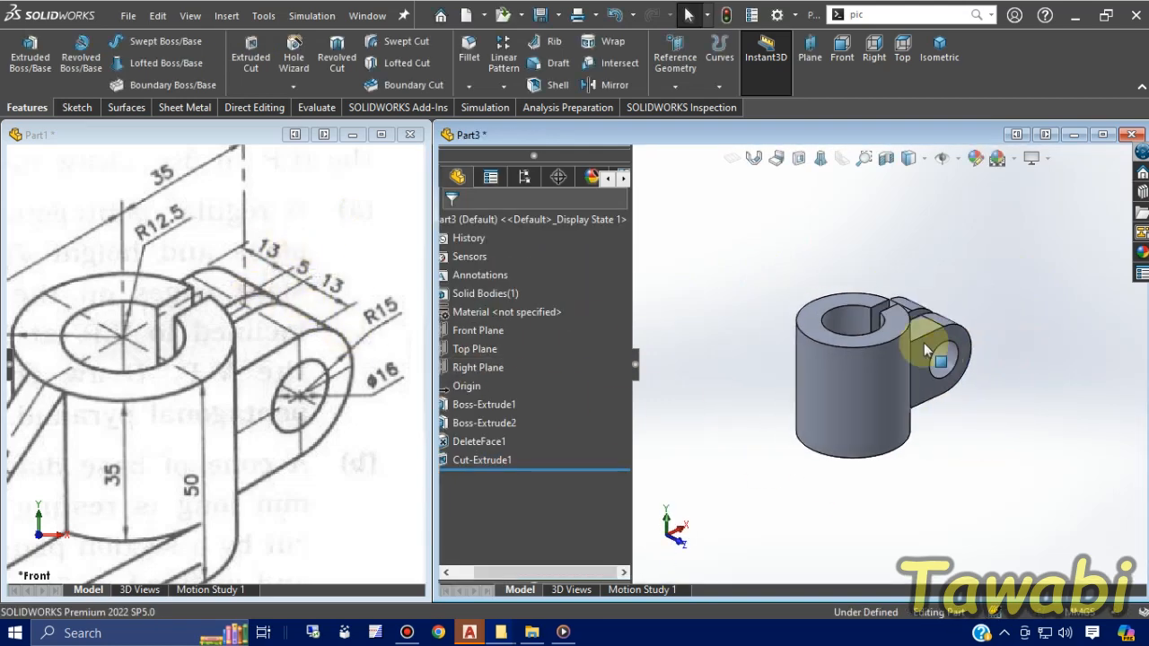
scroll(925, 347, "down", 2)
scroll(276, 357, "up", 3)
scroll(278, 354, "up", 3)
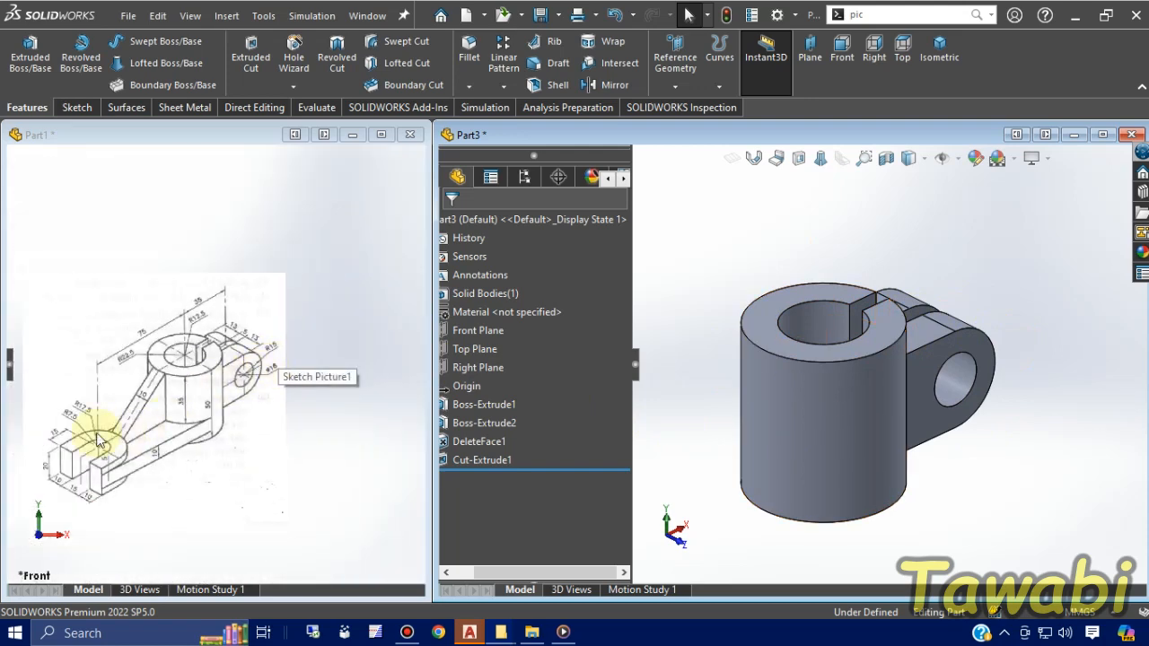
scroll(93, 434, "down", 3)
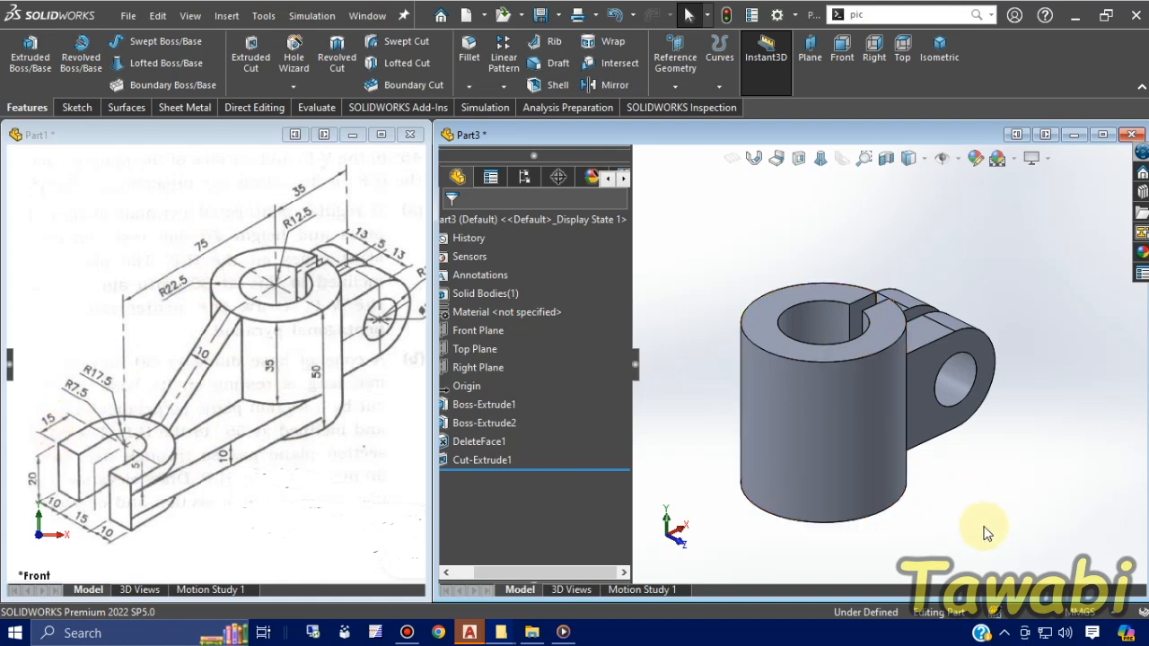
left_click(484, 349)
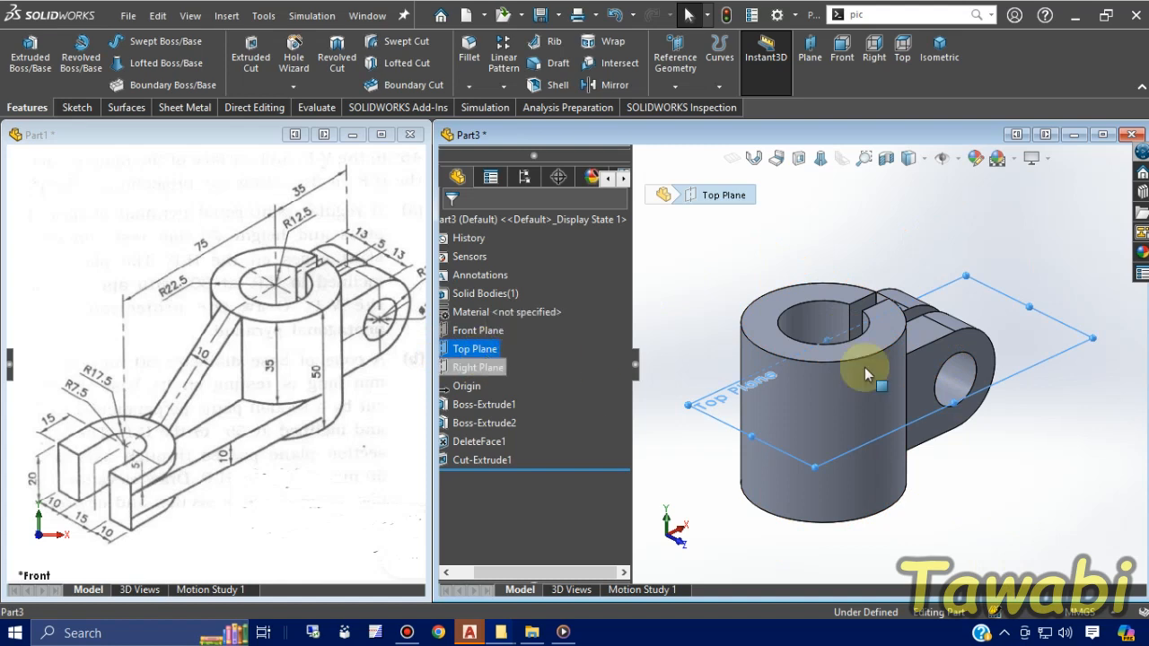
left_click(936, 223)
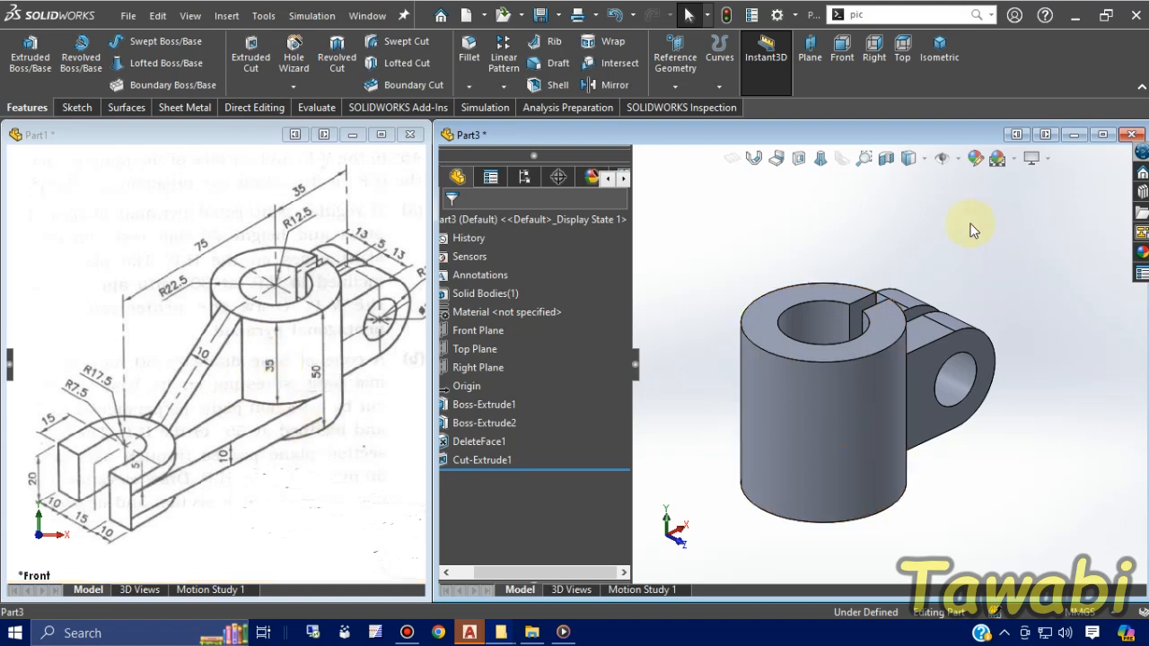
left_click(812, 49)
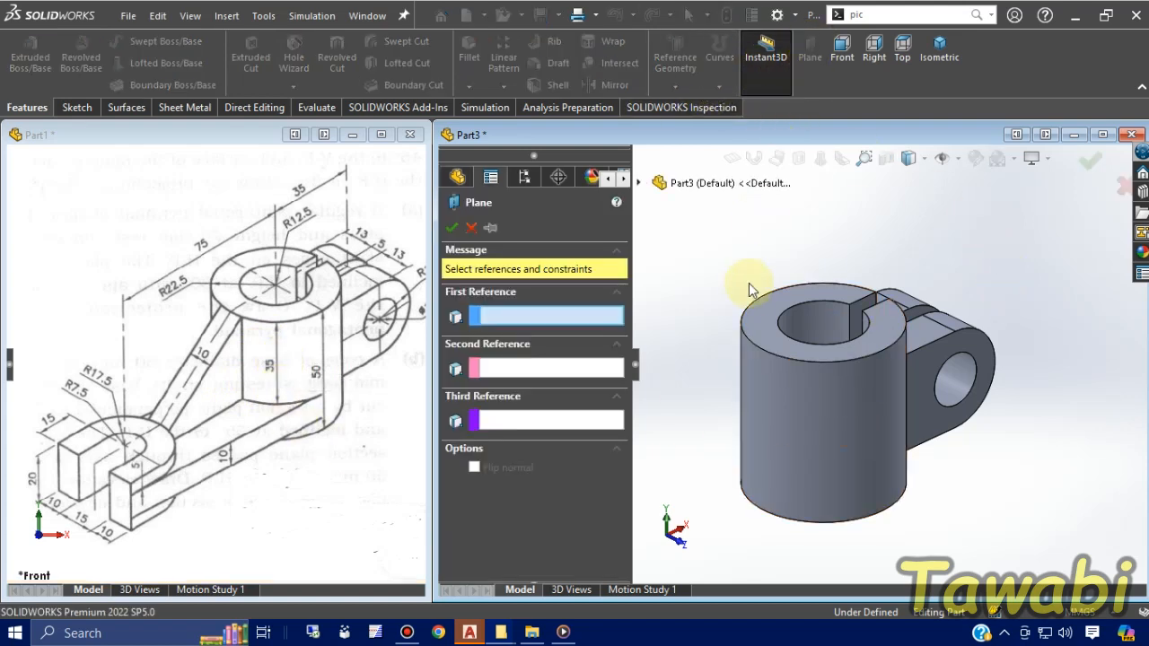
left_click(759, 323)
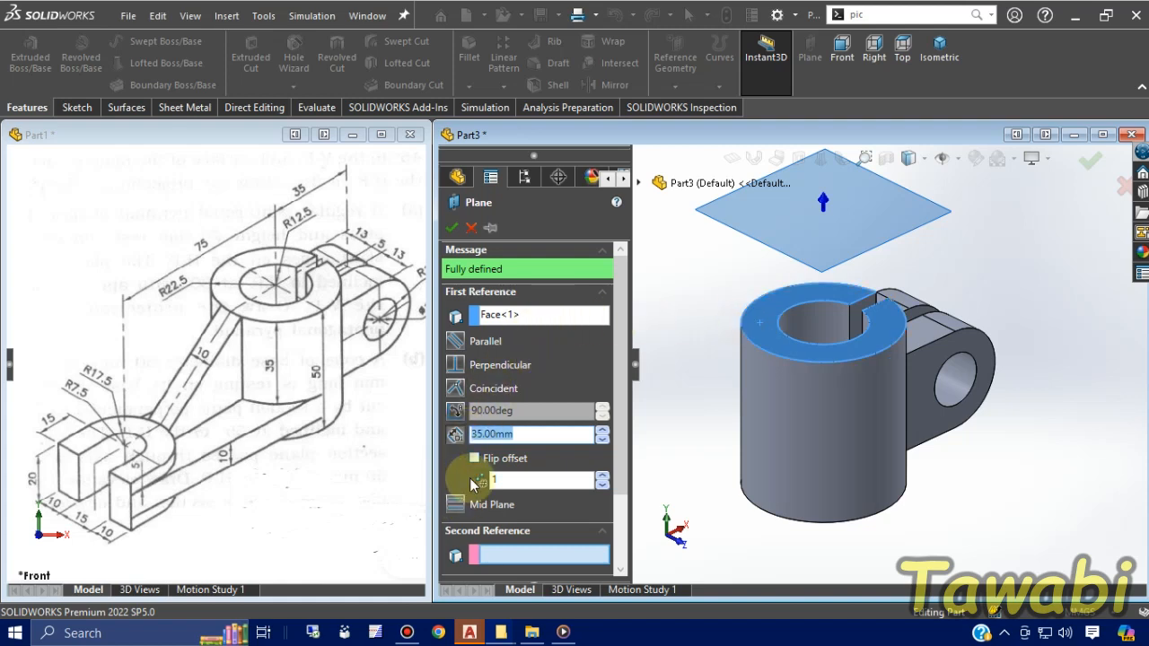
left_click(474, 458)
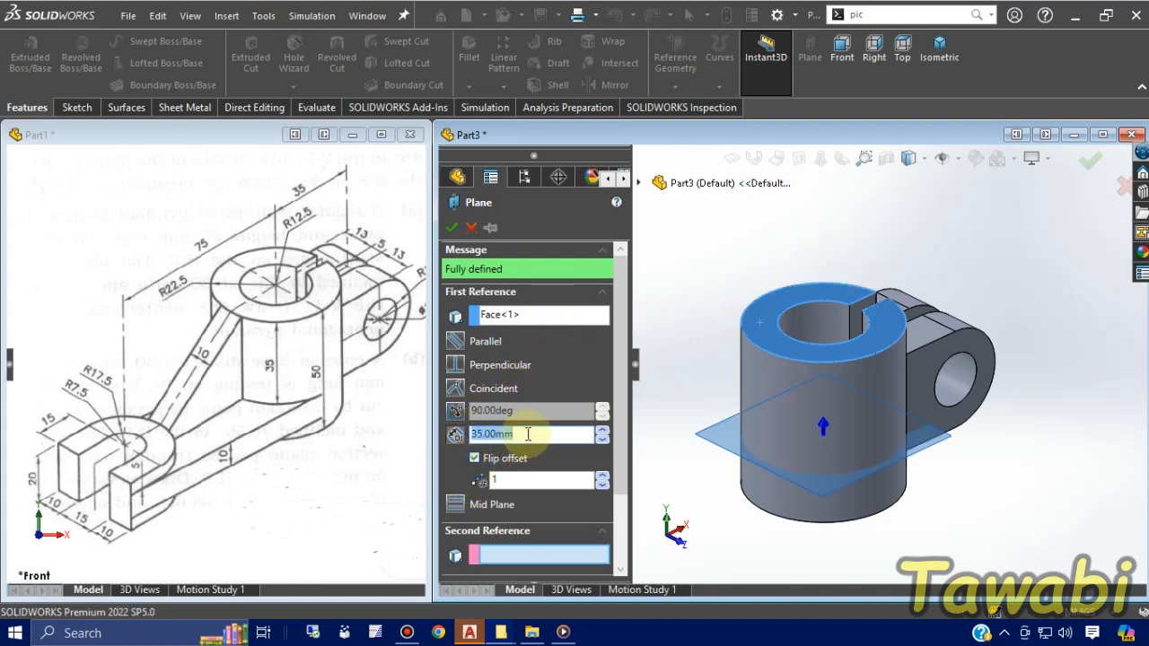
type("35")
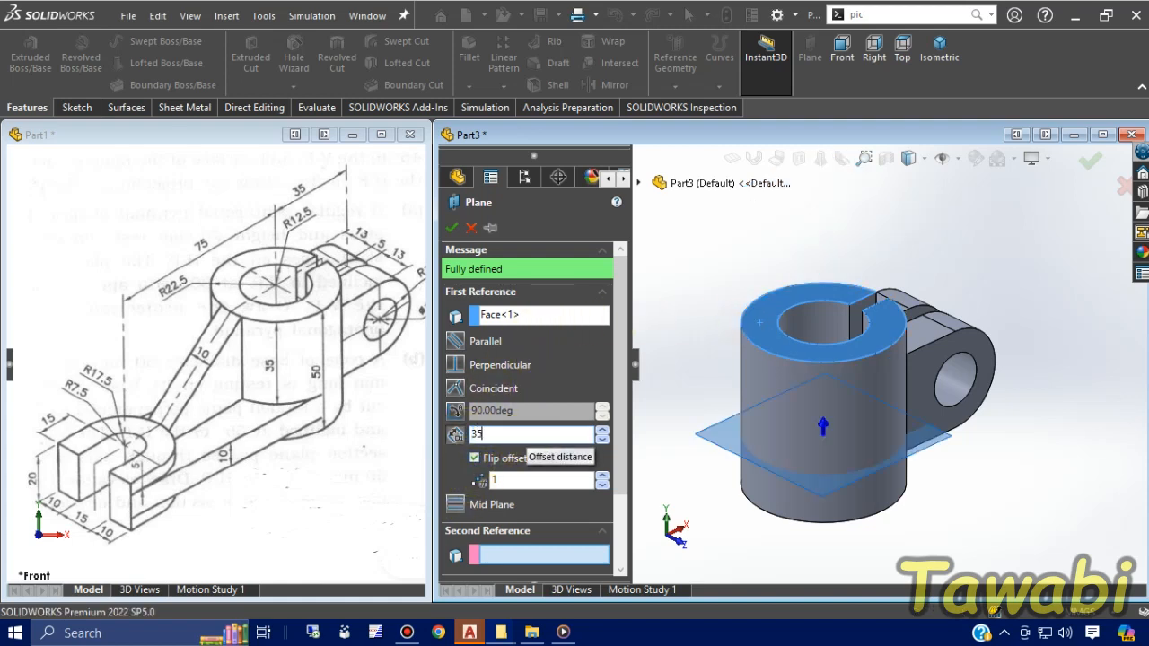
left_click(451, 227)
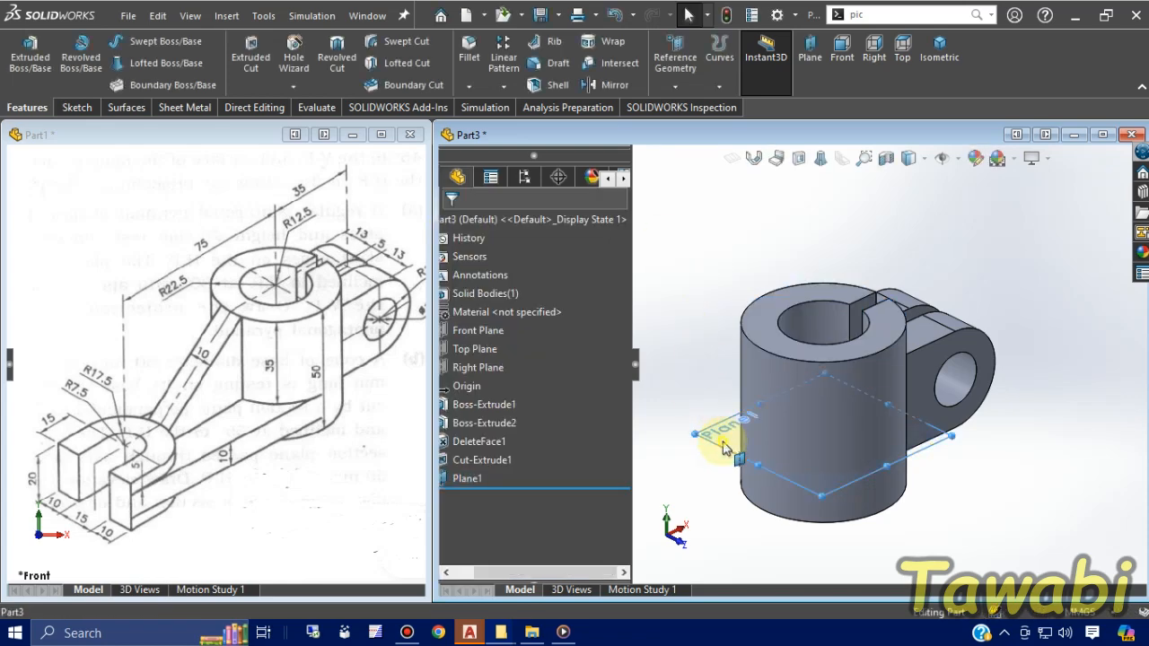
Step: Sketch a closed tapered arm outline on the offset plane, running from the cylinder's 45 mm vertical diameter to an end line about 20 mm long
left_click(725, 436)
left_click(781, 388)
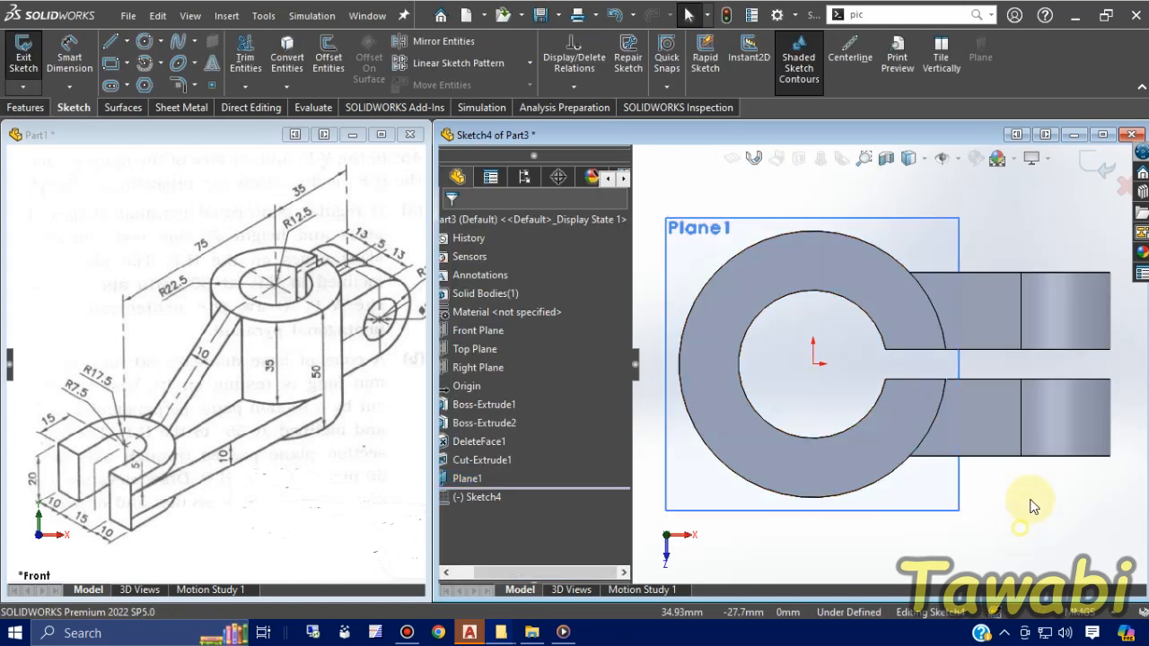
scroll(1025, 436, "up", 5)
scroll(796, 306, "down", 3)
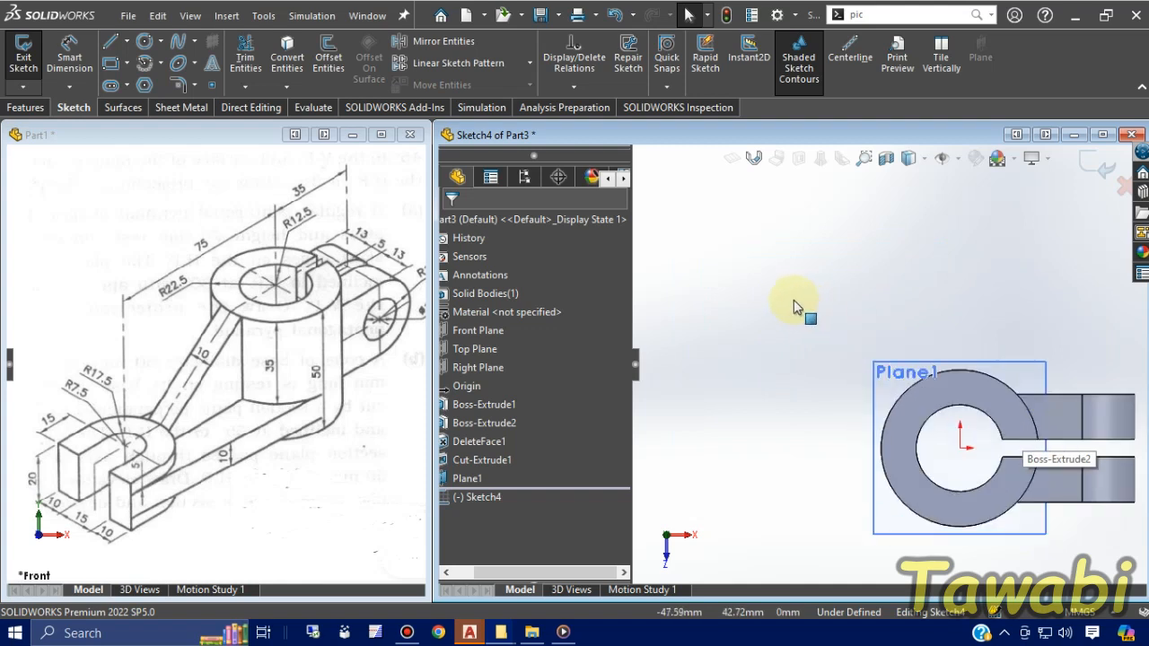
scroll(799, 307, "up", 1)
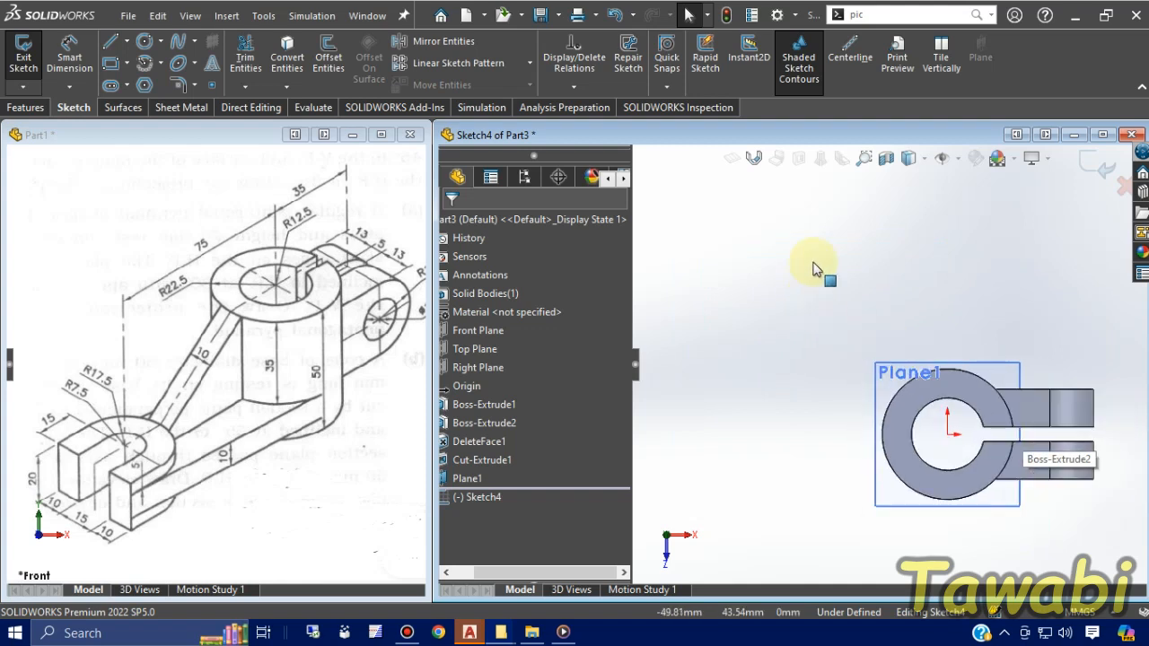
left_click(109, 43)
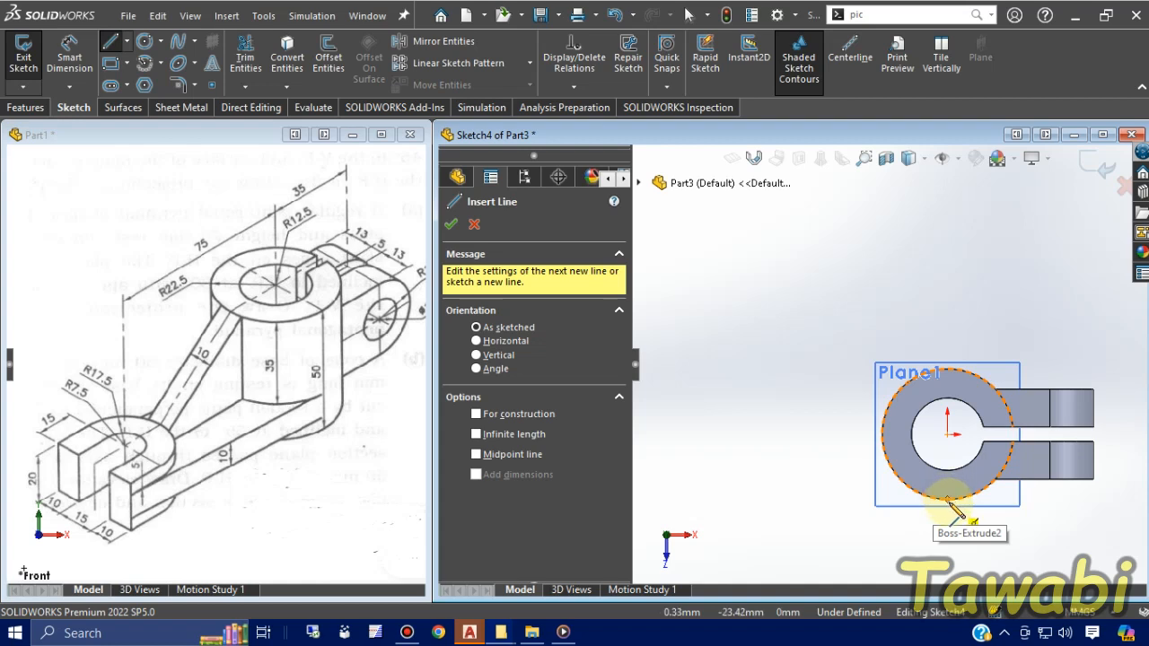
left_click(947, 499)
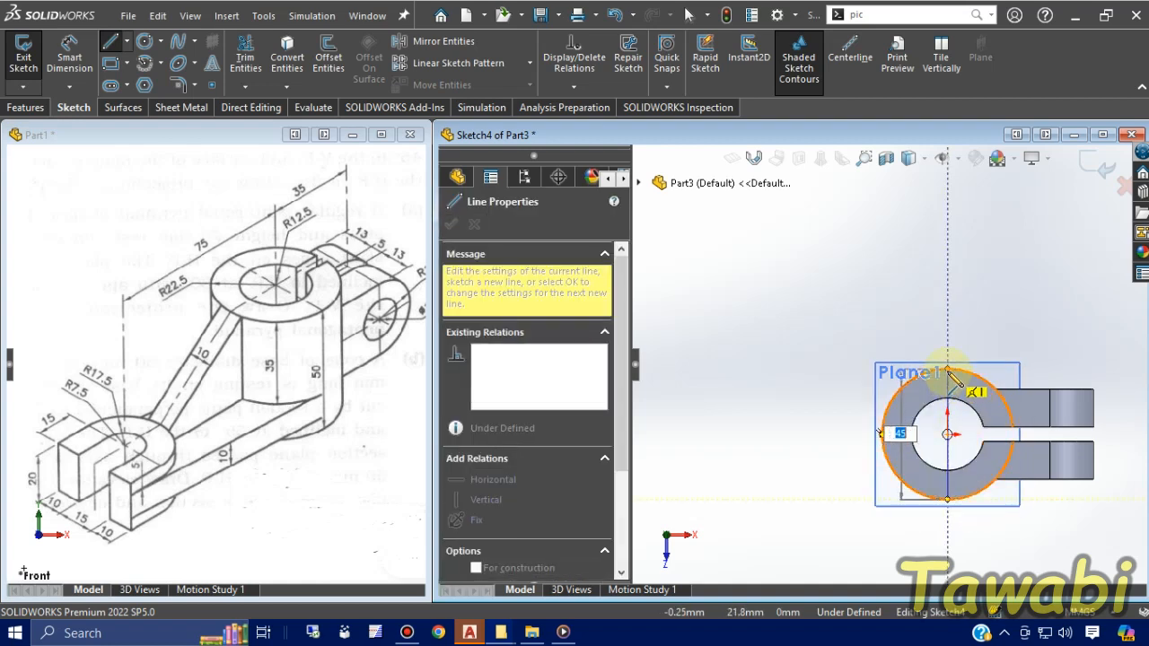
left_click(947, 370)
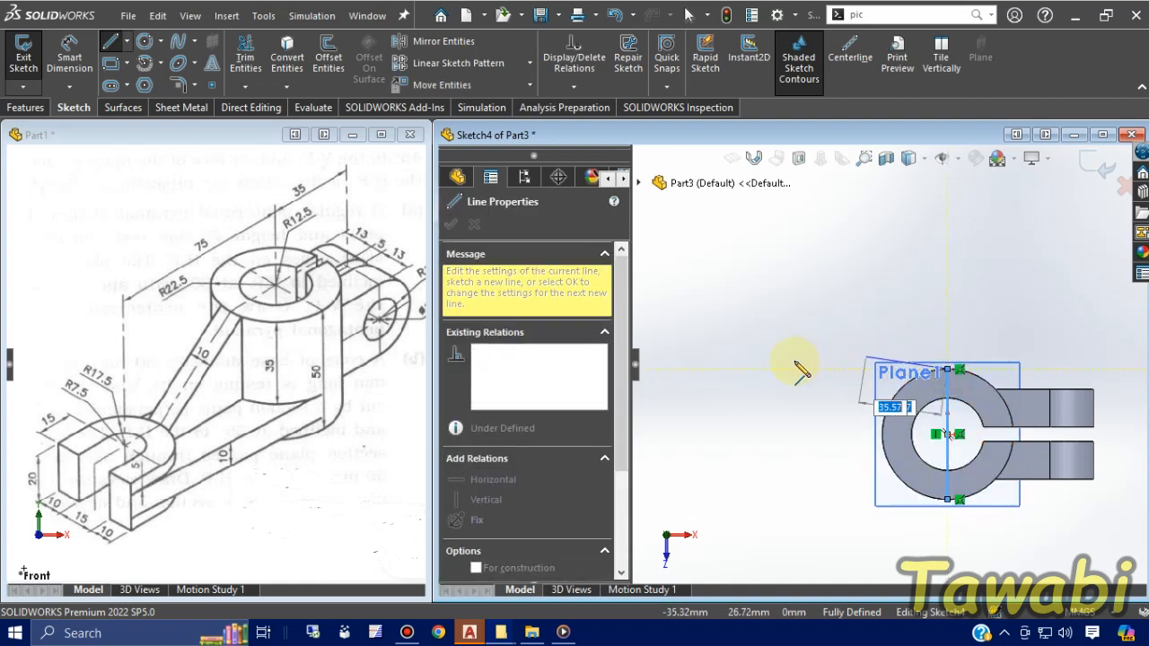
left_click(732, 401)
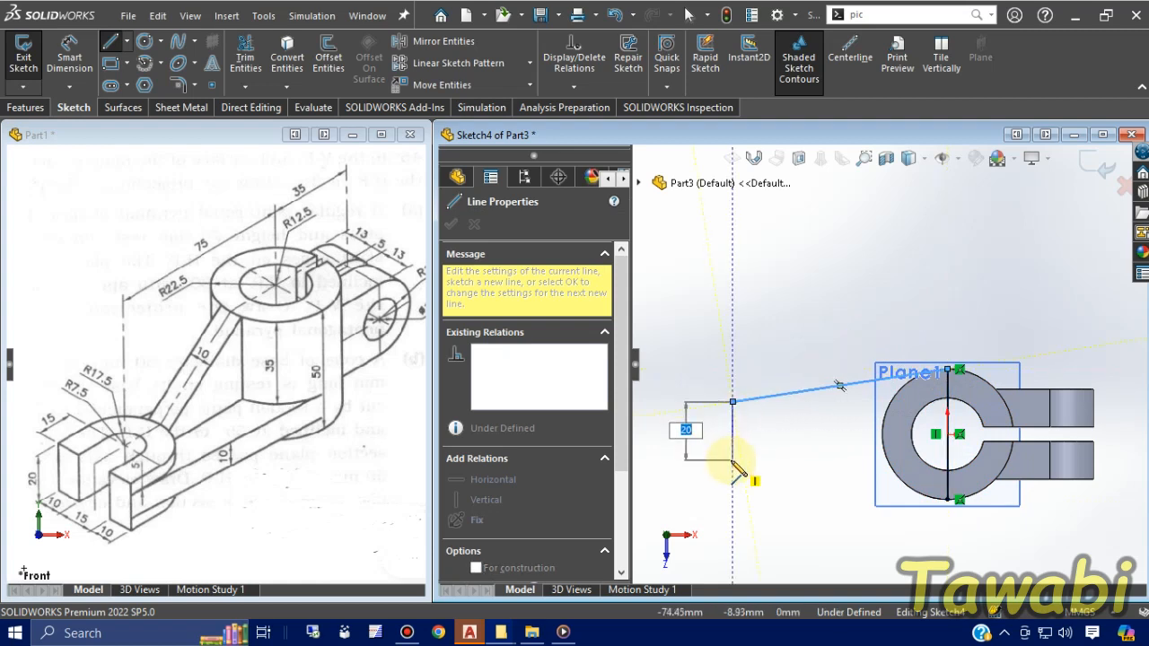
left_click(732, 460)
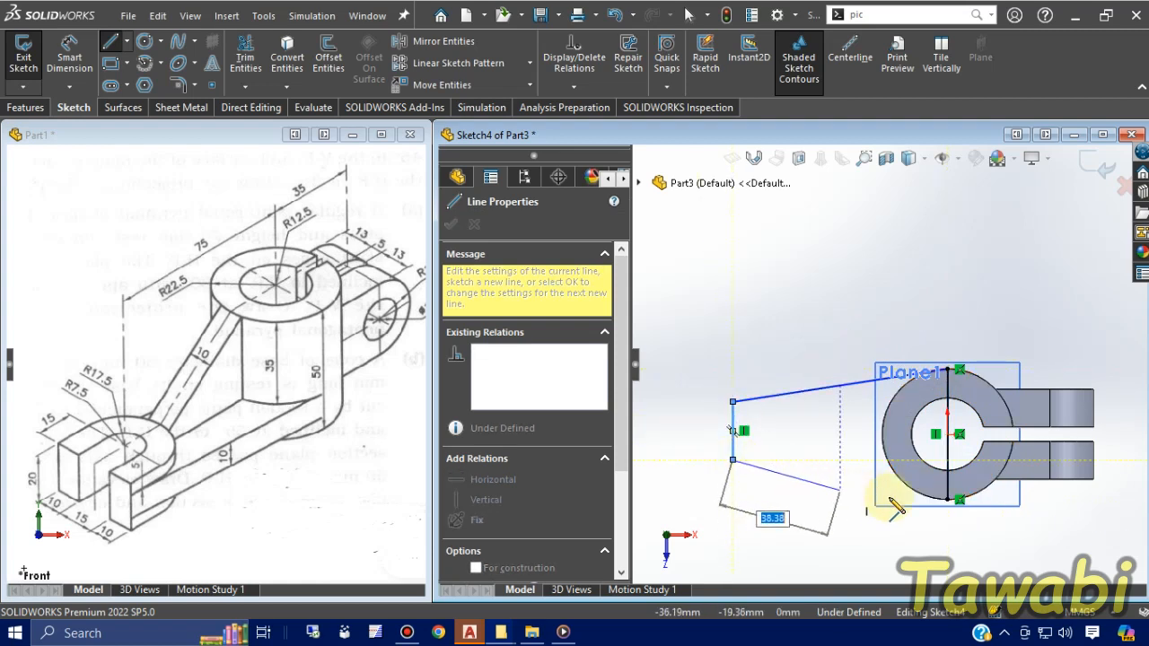
left_click(947, 499)
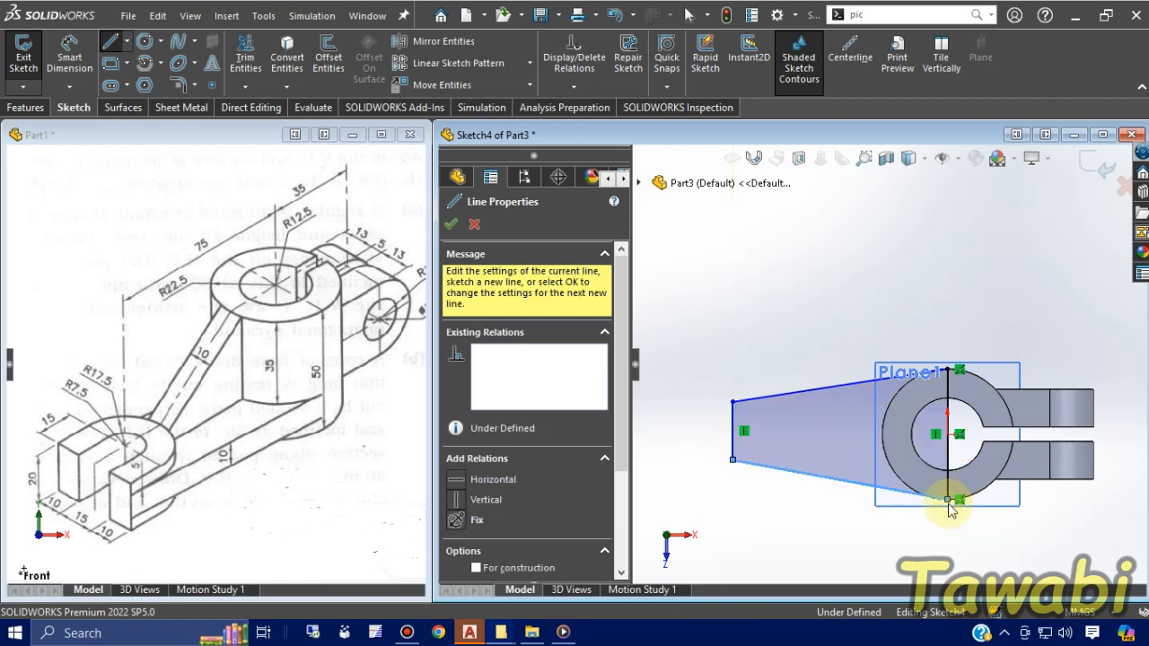
key("Escape")
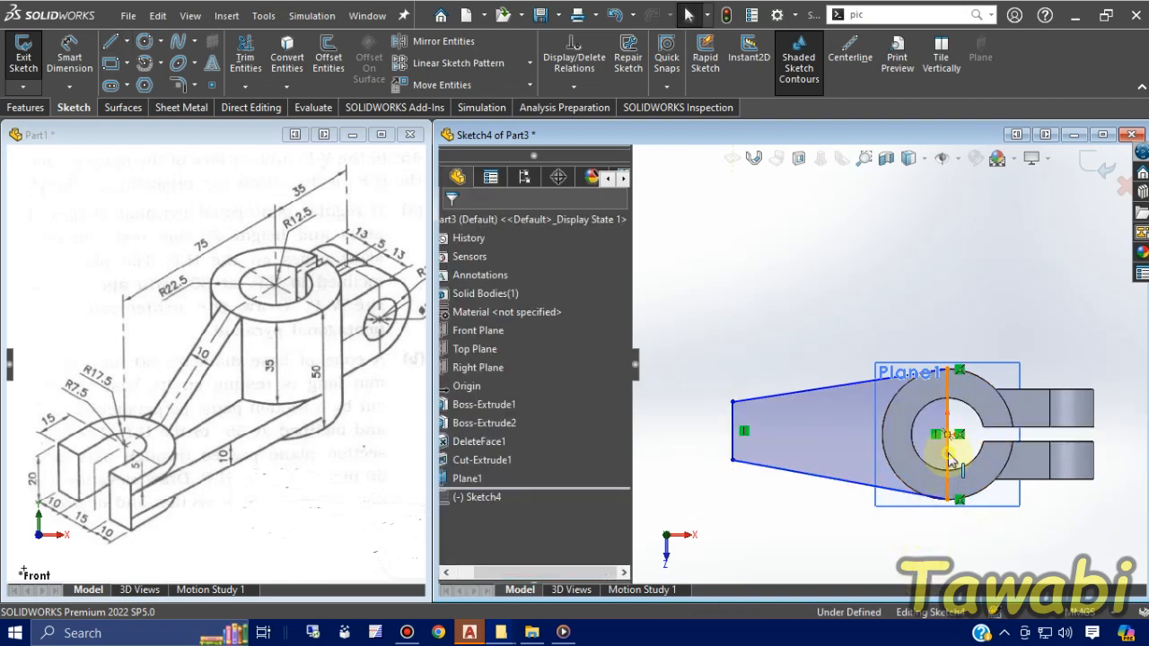
Step: Delete the vertical line across the cylinder and redraw it between the open ends of the two slanted arm lines
left_click(951, 462)
key("Delete")
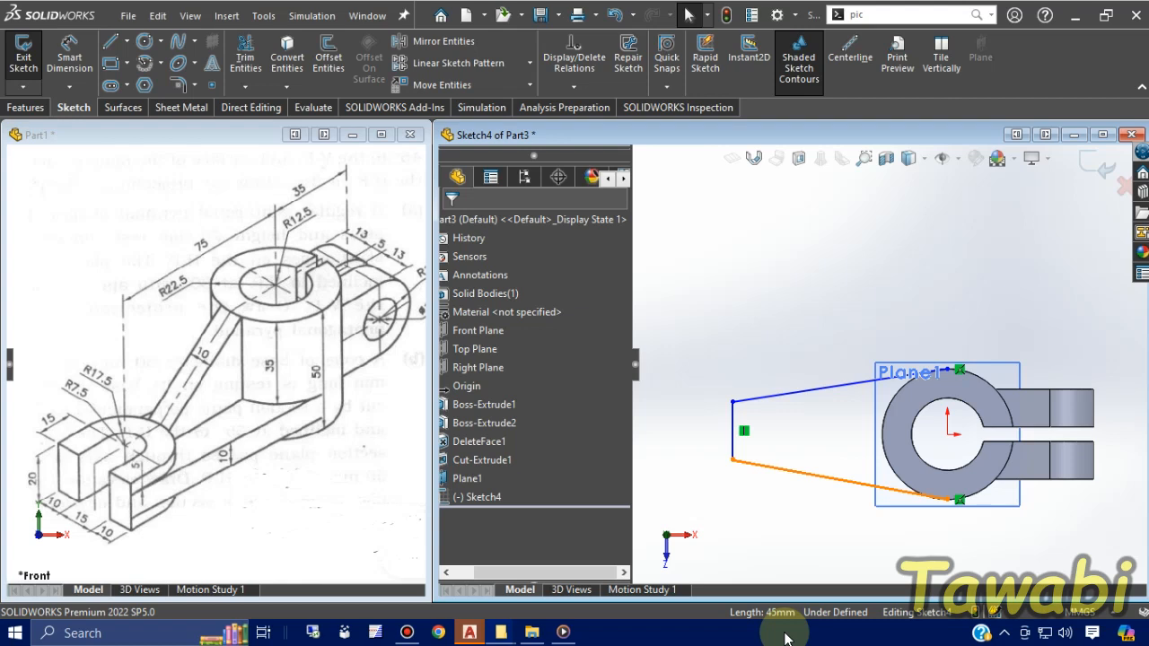
left_click(110, 41)
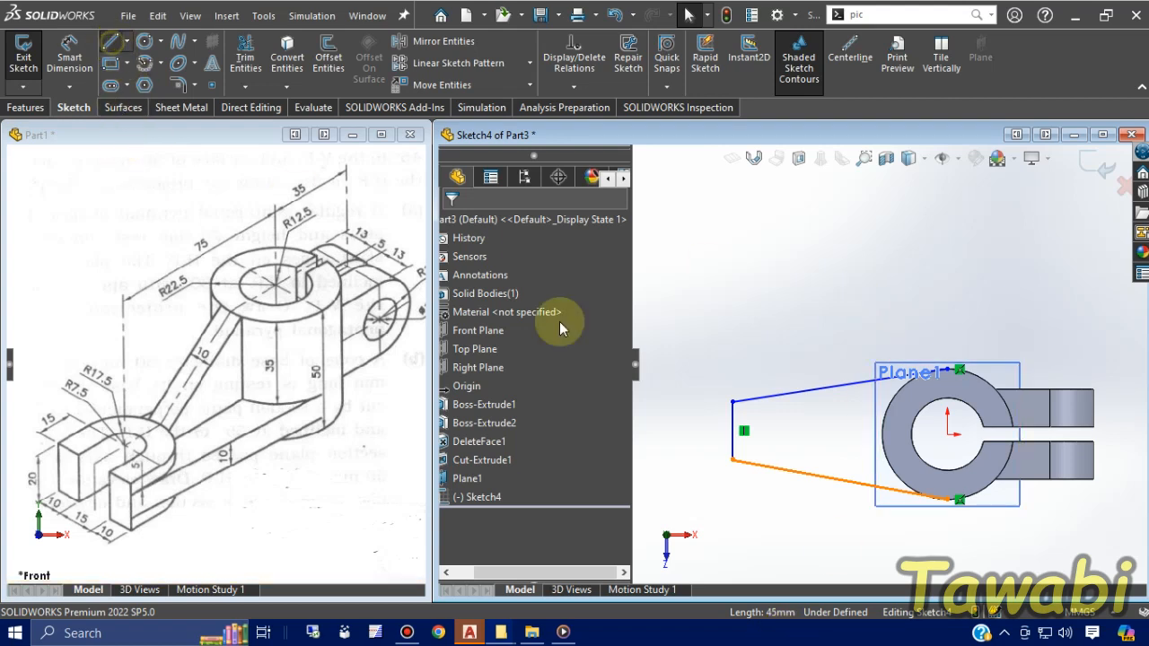
left_click(947, 499)
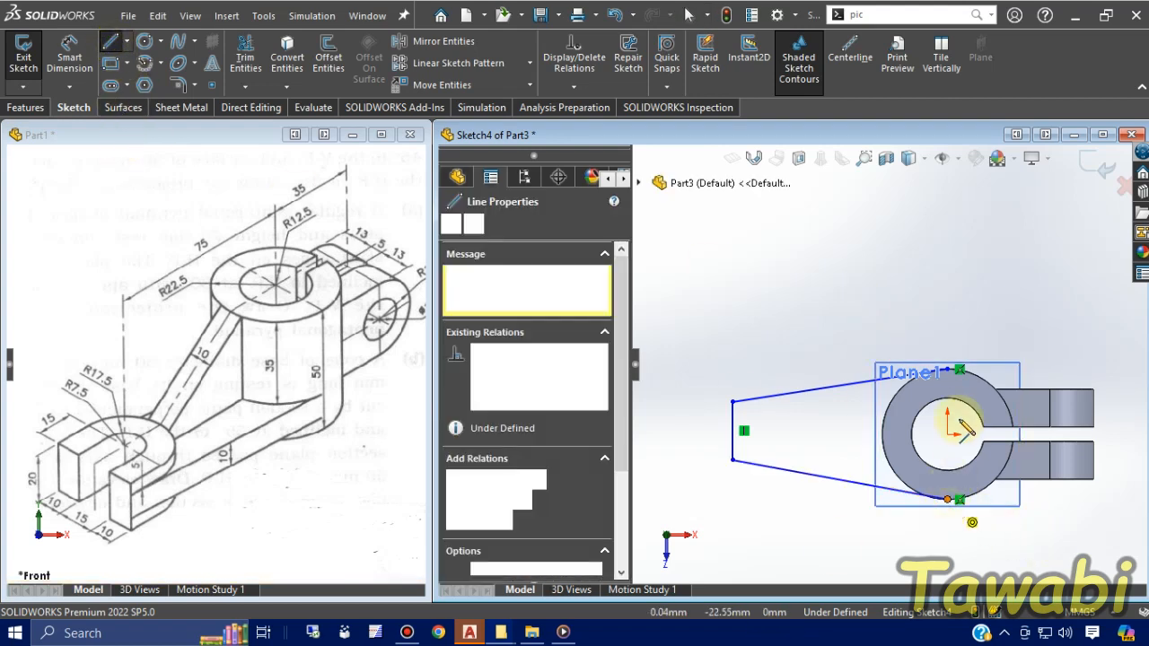
left_click(948, 371)
key("Escape")
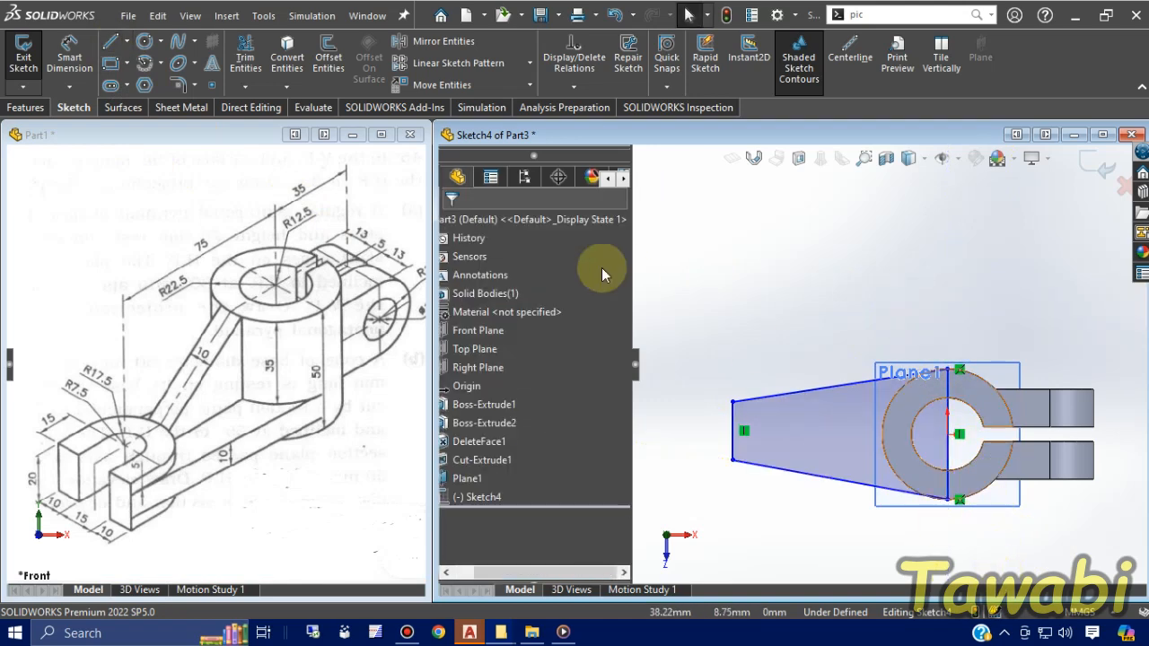
Step: Add a horizontal relation between the origin and the midpoint of the arm's short end line
scroll(863, 421, "down", 2)
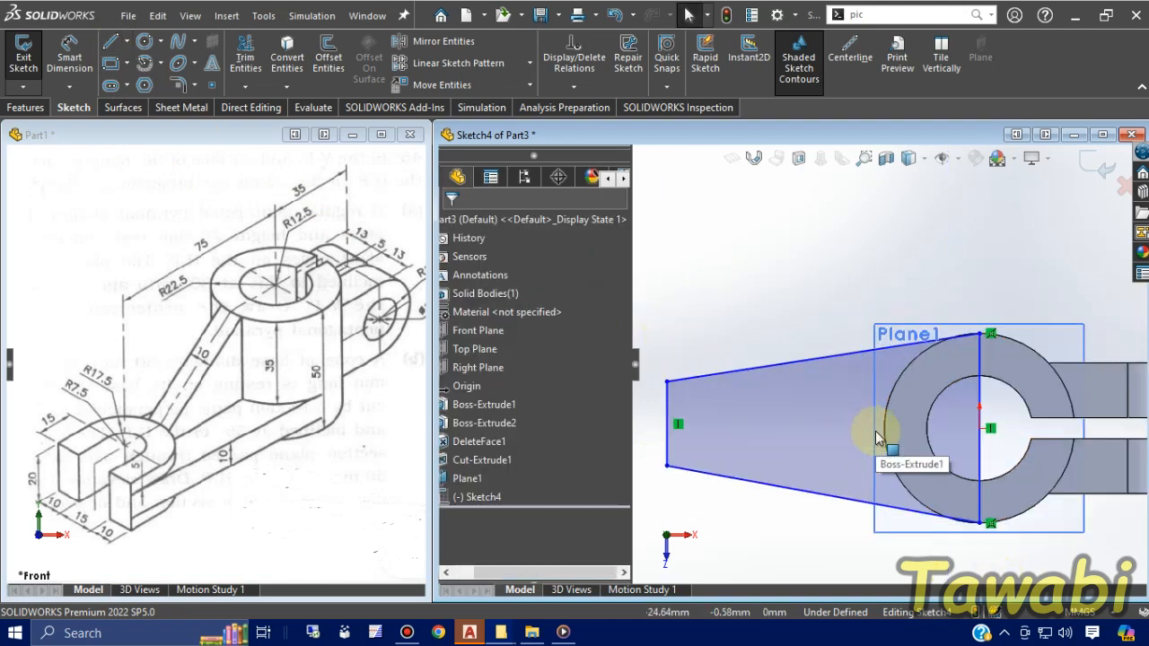
left_click(980, 429)
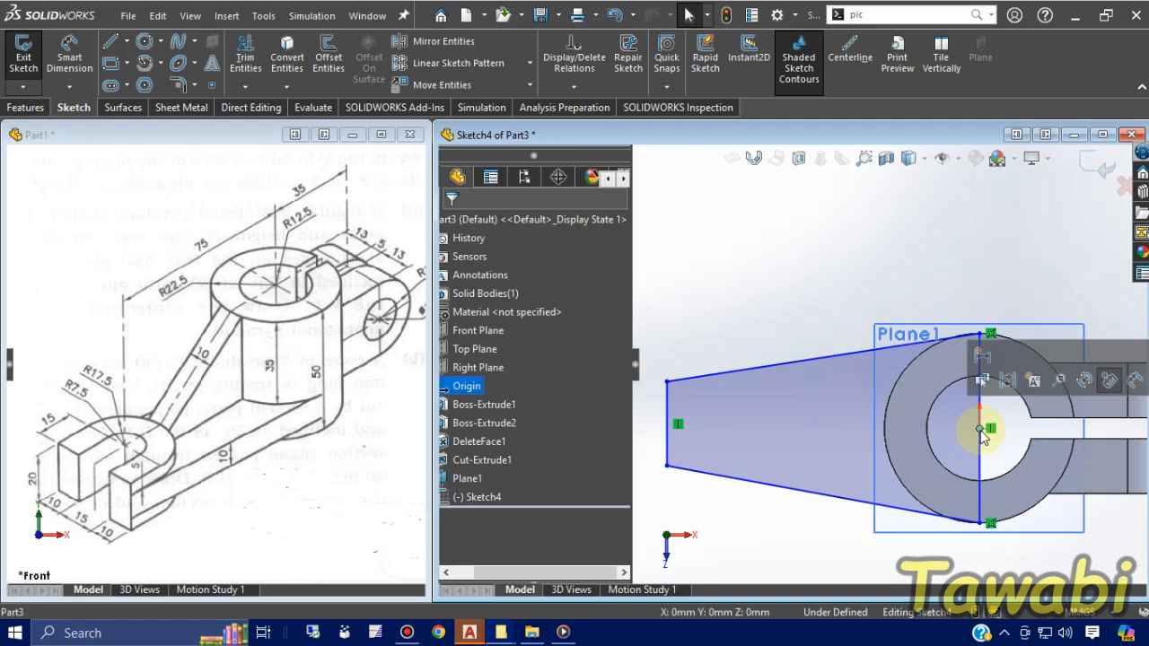
left_click(669, 429, "ctrl")
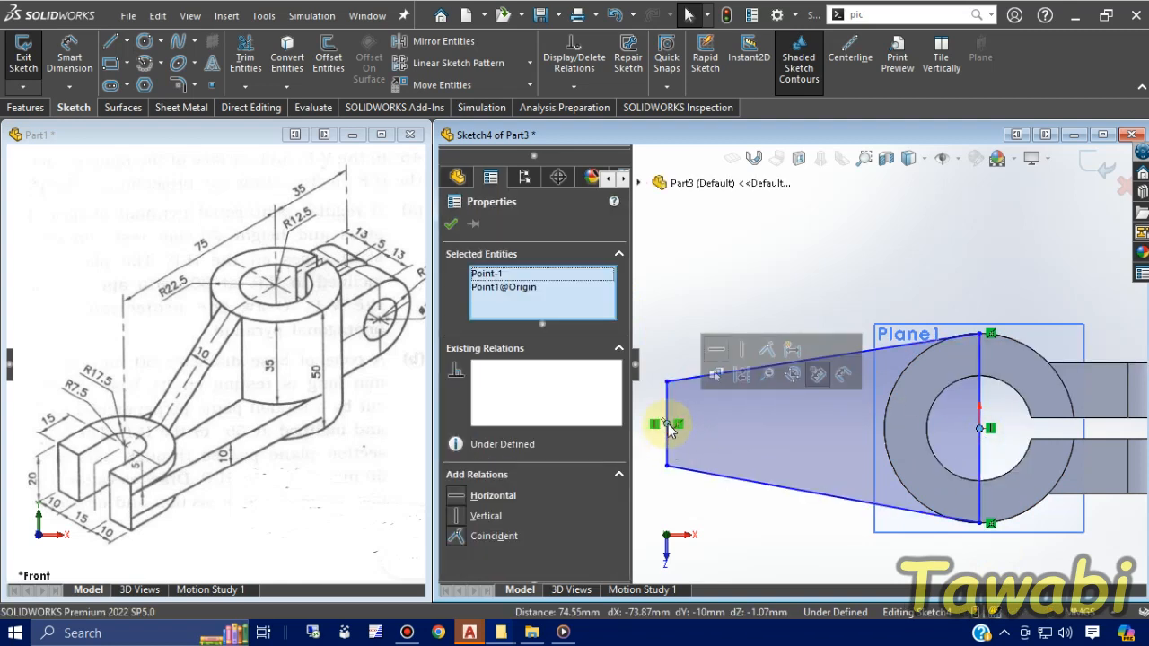
left_click(715, 352)
left_click(752, 261)
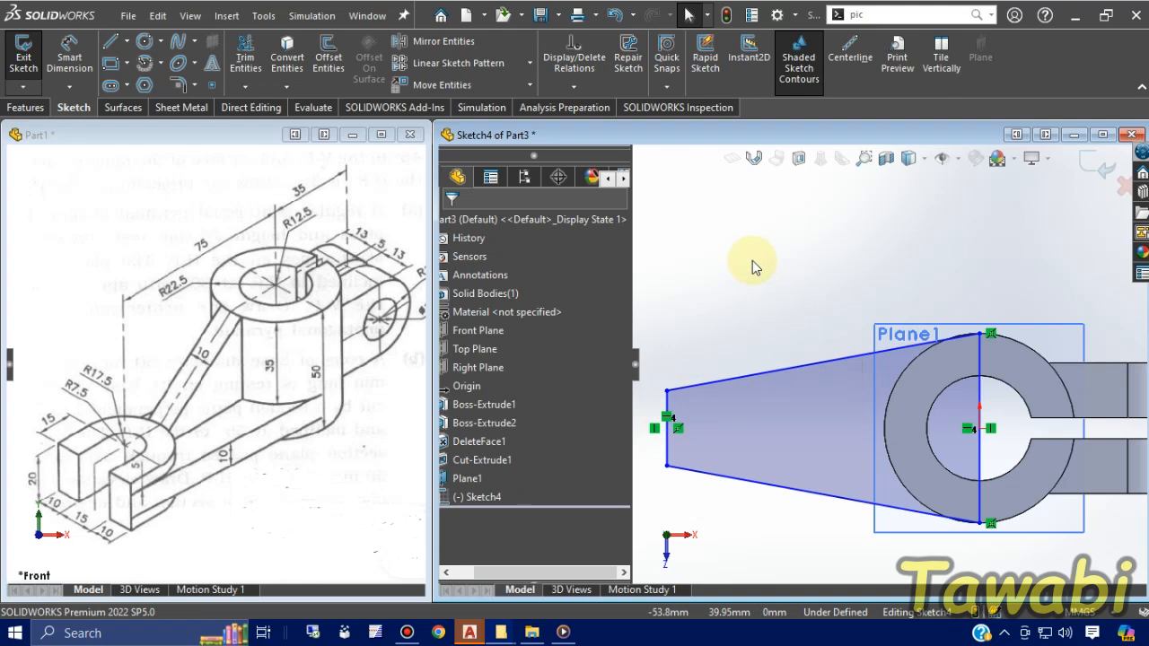
Step: Dimension the length of the arm's outer end line to 35 mm
scroll(775, 361, "up", 3)
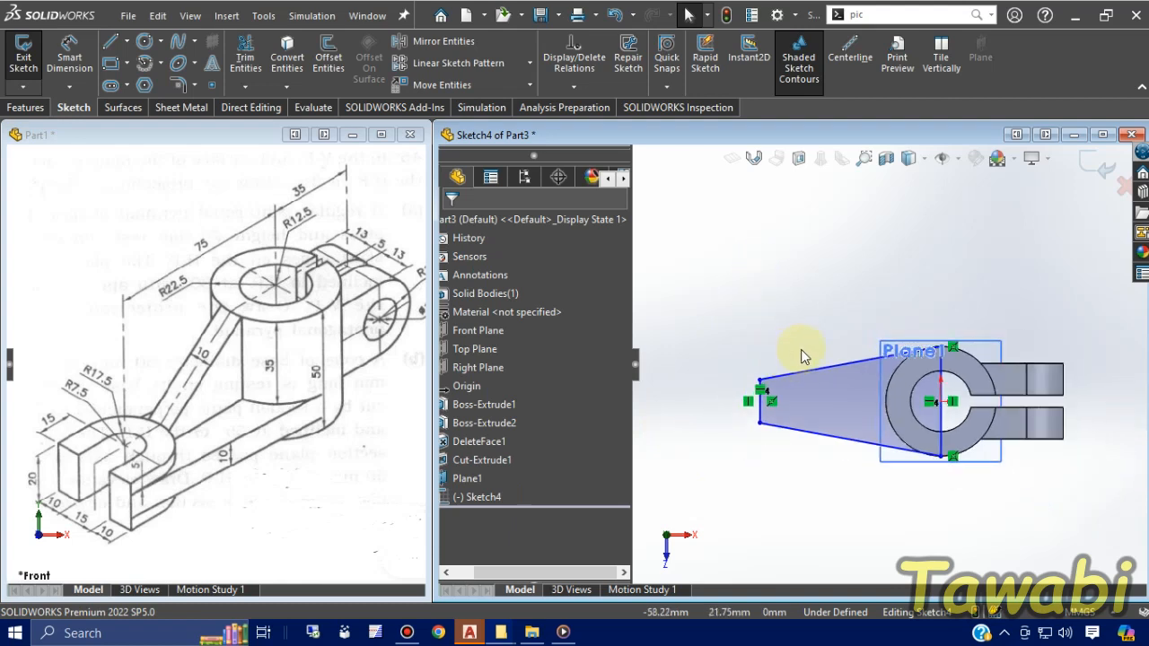
scroll(813, 303, "down", 2)
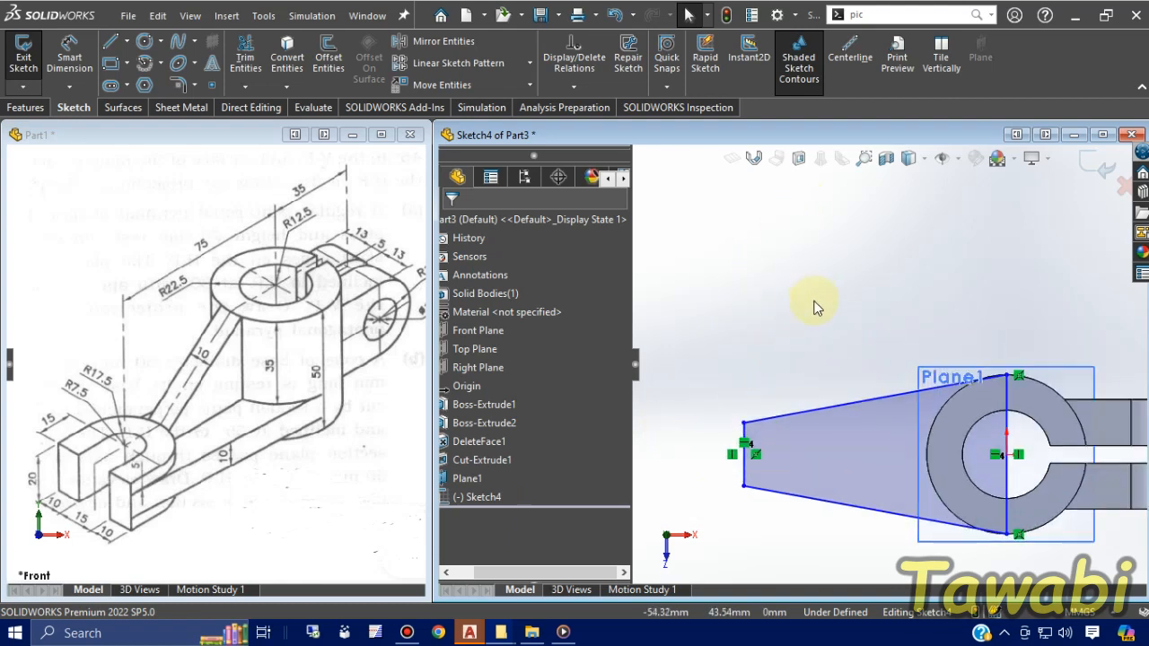
left_click(69, 55)
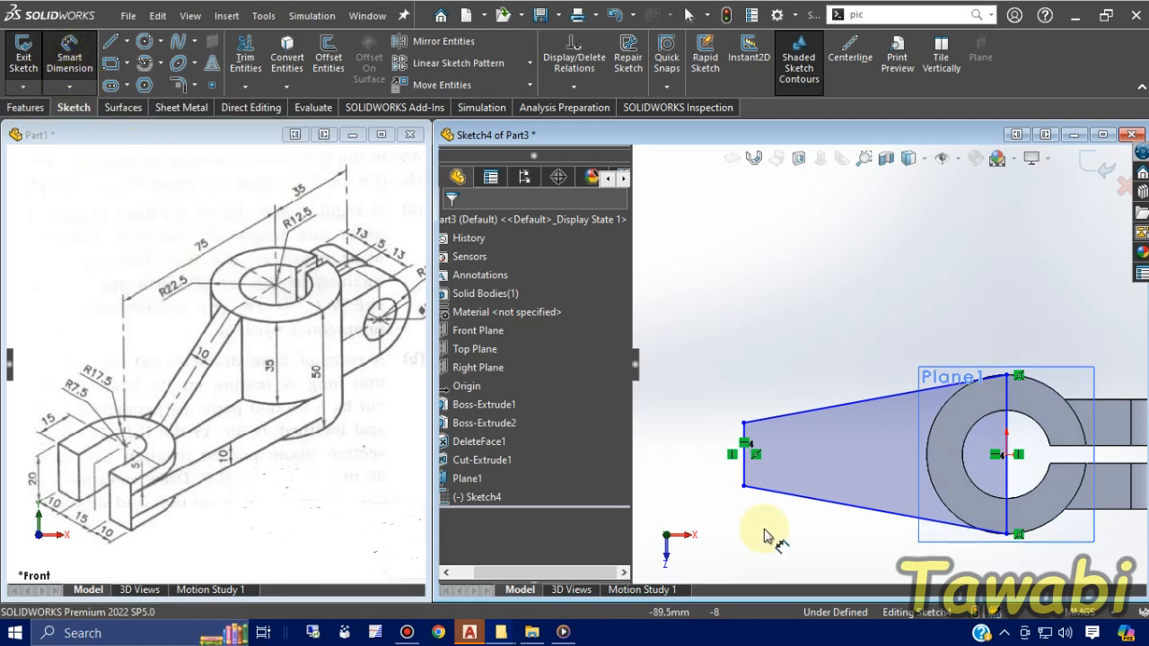
left_click(743, 460)
left_click(693, 490)
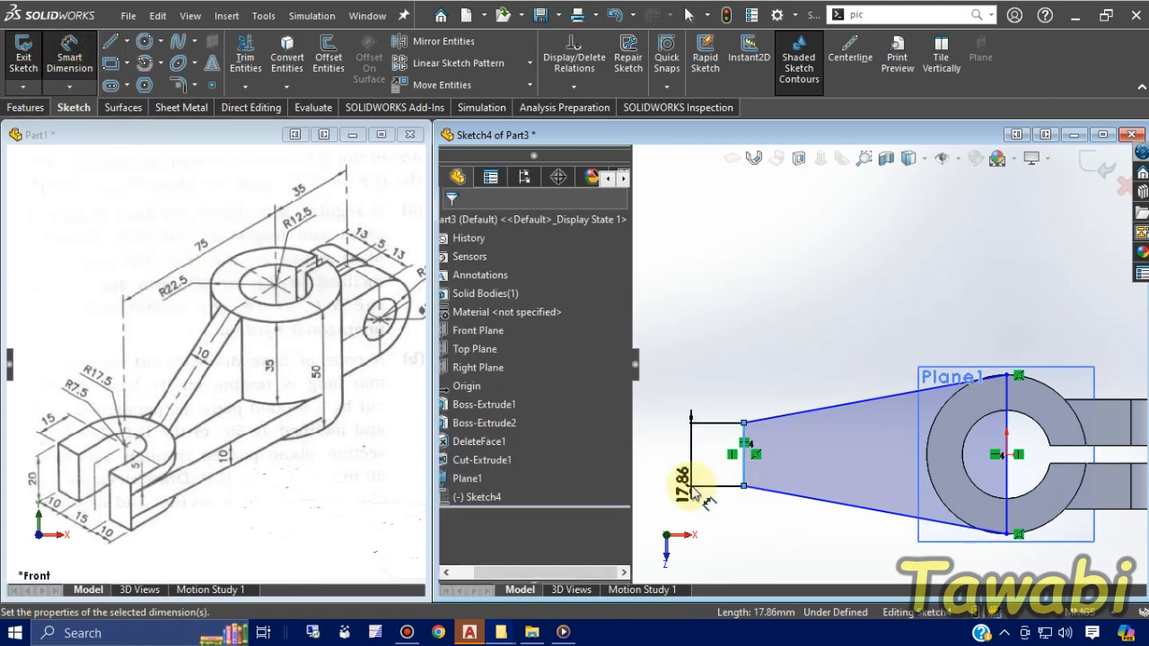
type("35")
key("Return")
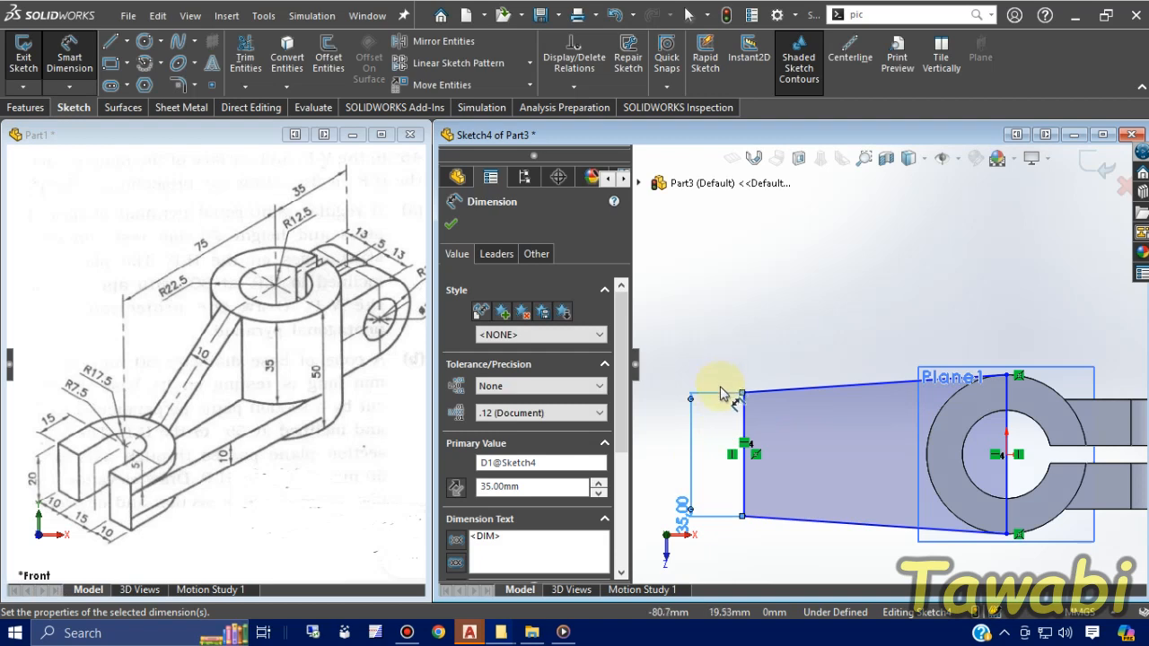
Step: Dimension the horizontal distance from the arm's end line to the origin to 90 mm
scroll(803, 350, "up", 2)
scroll(861, 357, "down", 2)
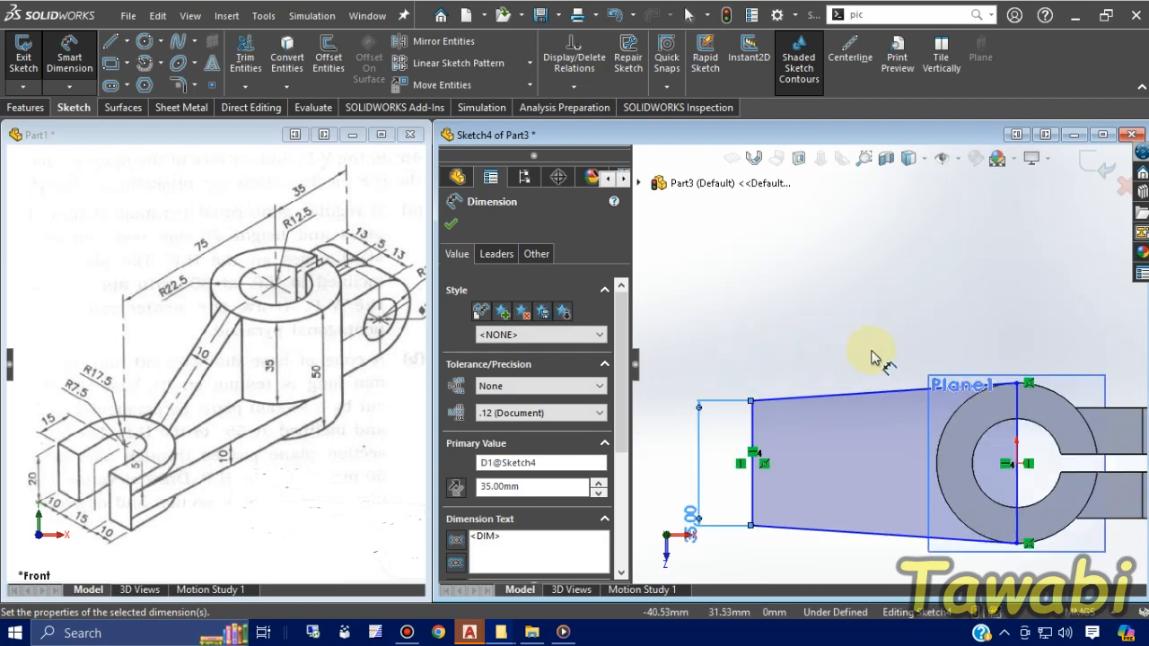
left_click(752, 433)
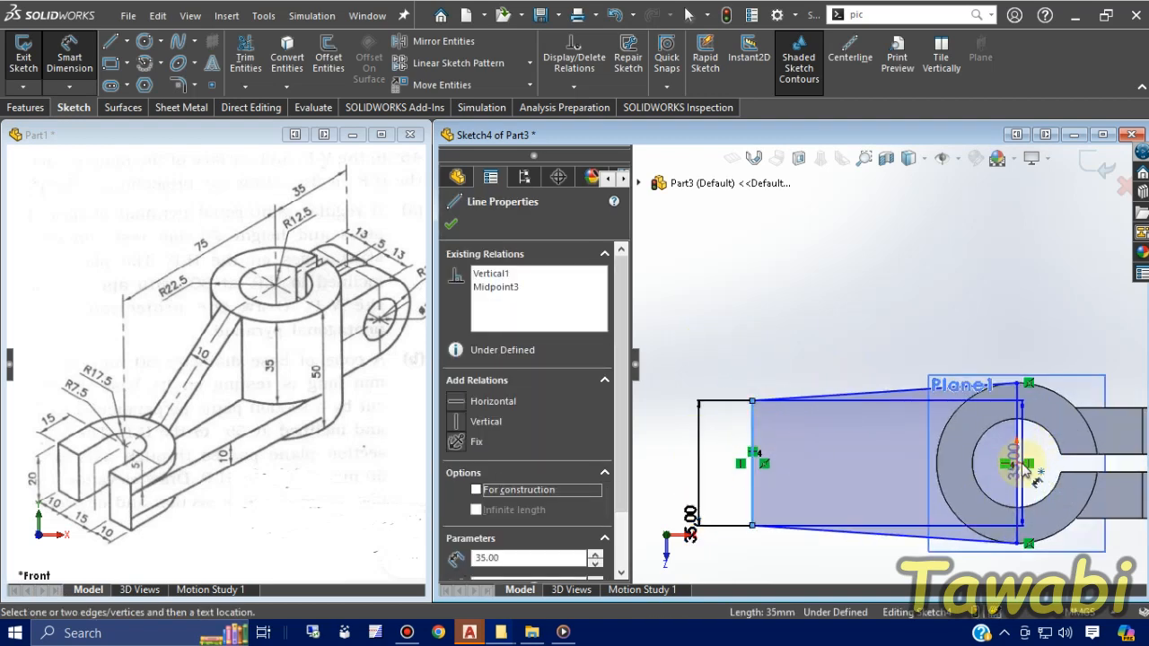
left_click(1018, 457)
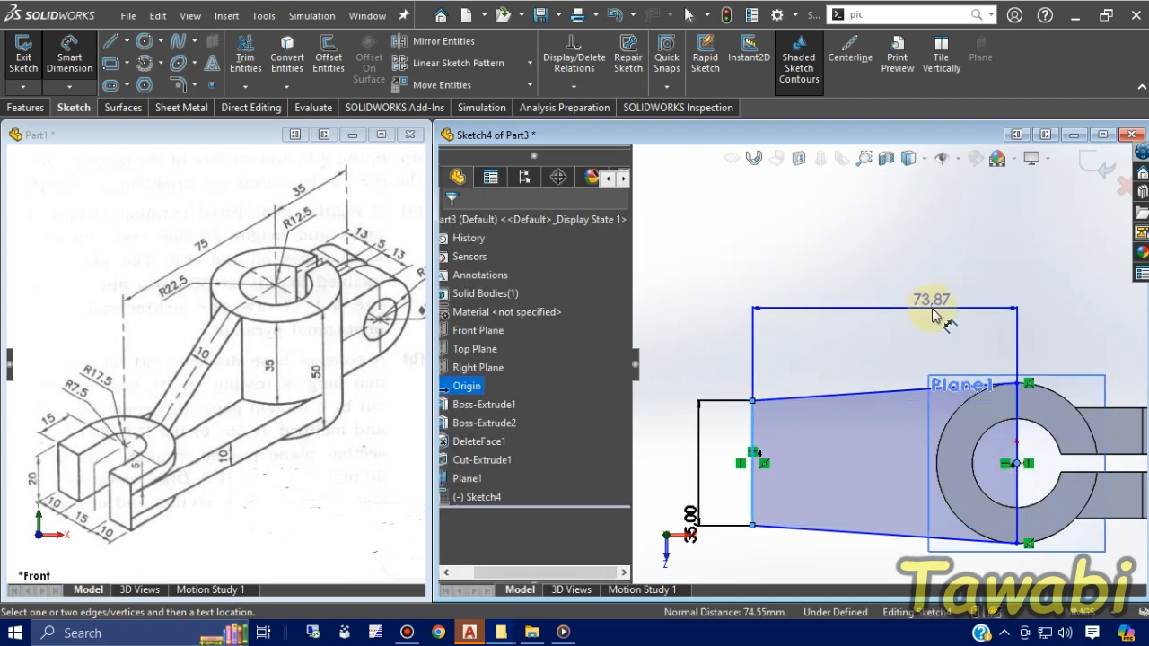
left_click(926, 320)
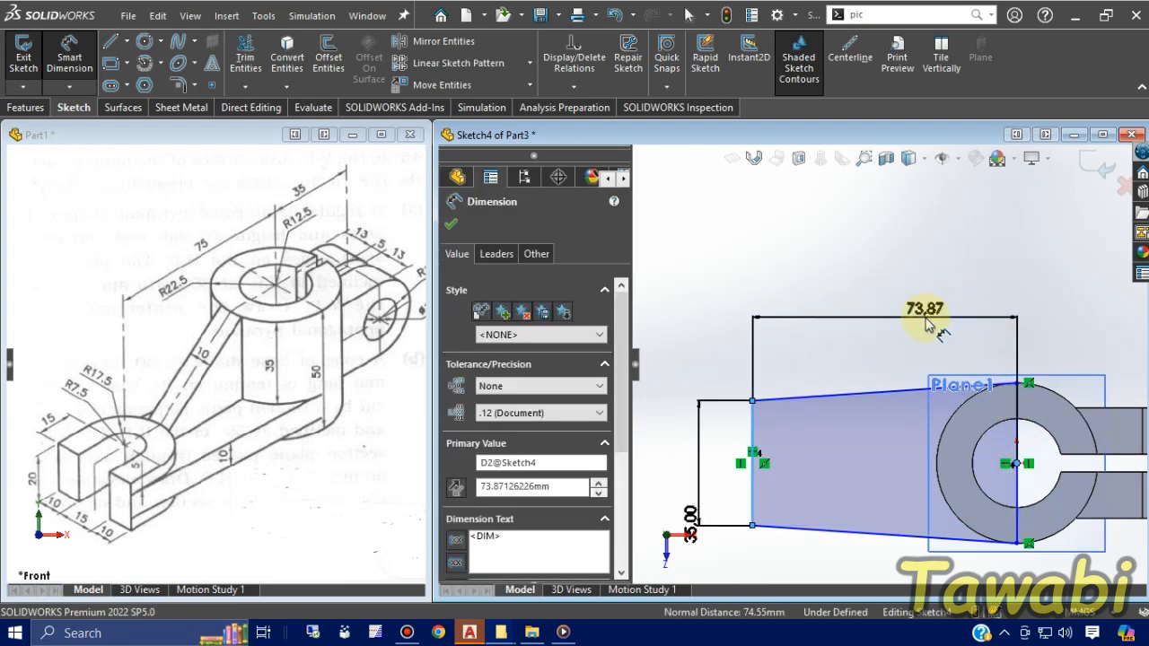
type("90")
key("Return")
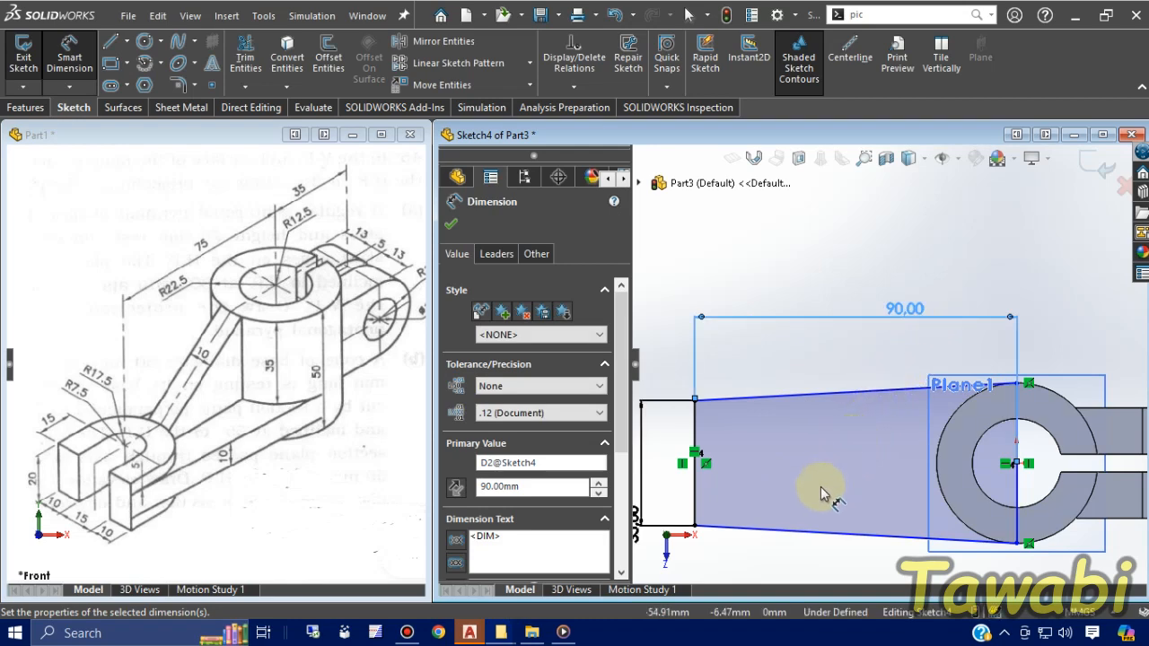
key("Escape")
Step: Project the outer edge of the cylinder's top face into the arm sketch with Convert Entities
mouse_move(807, 472)
middle_mouse_down()
mouse_move(854, 437)
mouse_move(930, 504)
mouse_move(943, 467)
mouse_move(892, 469)
mouse_move(953, 509)
mouse_move(954, 525)
middle_mouse_up()
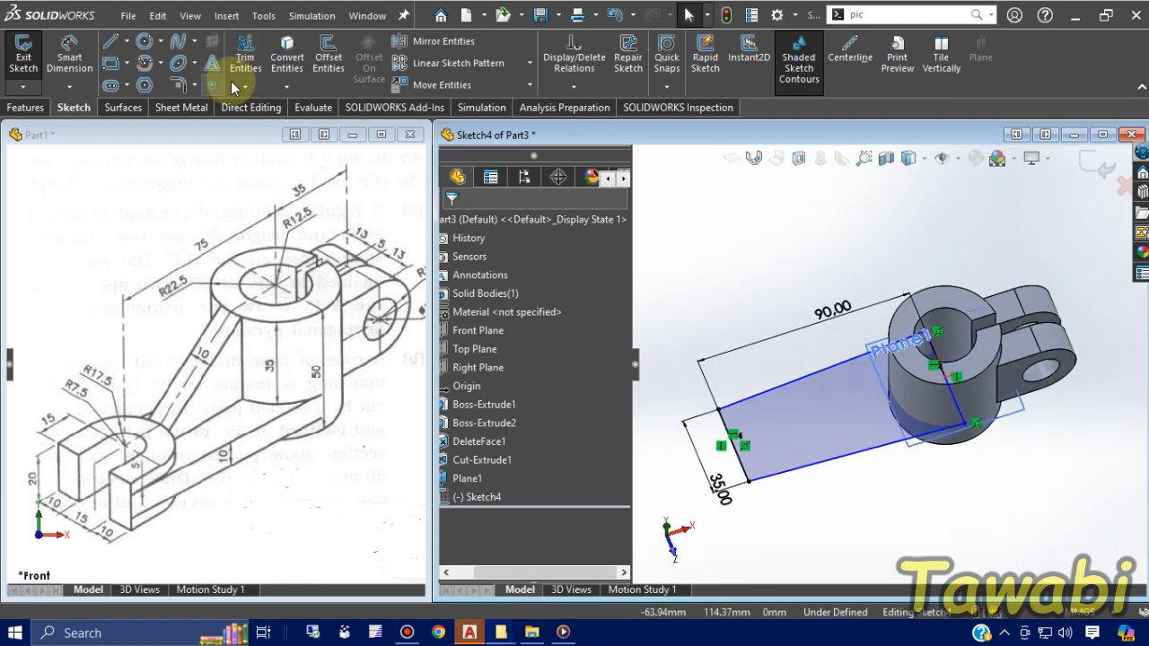
left_click(289, 62)
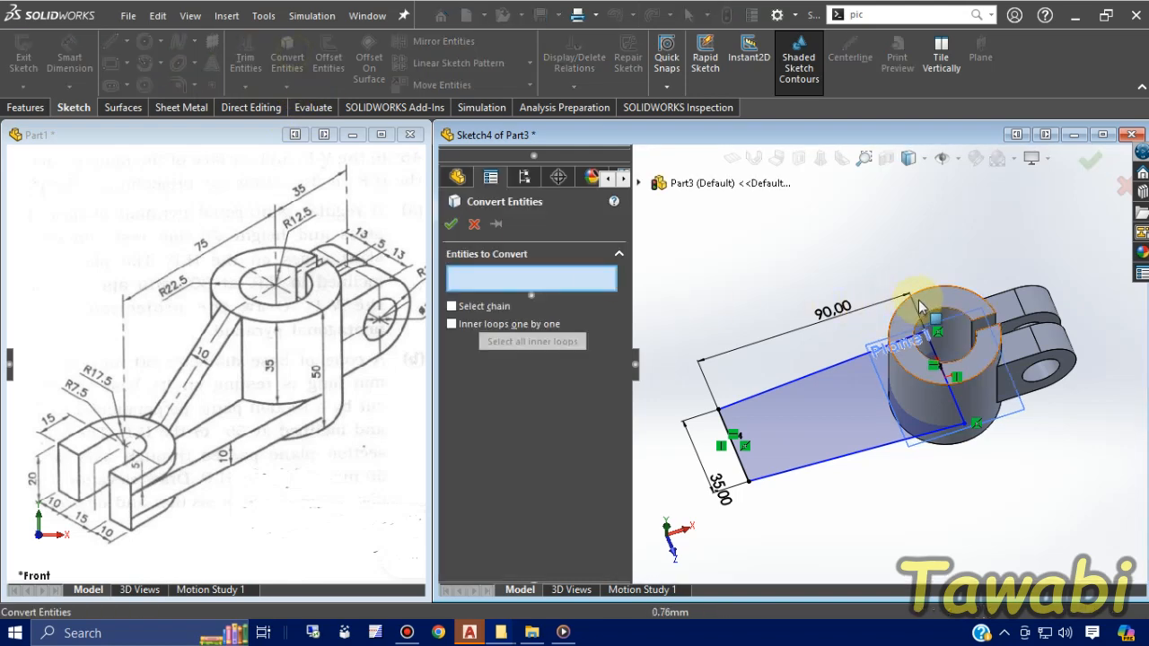
scroll(850, 336, "down", 2)
left_click(873, 349)
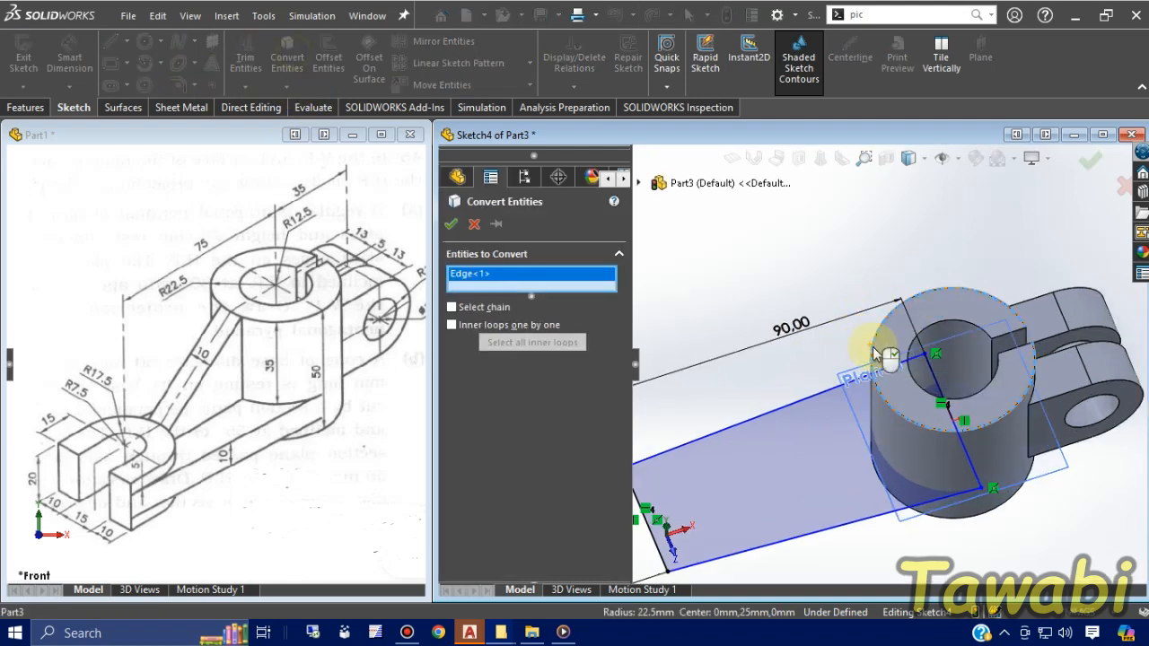
key("Return")
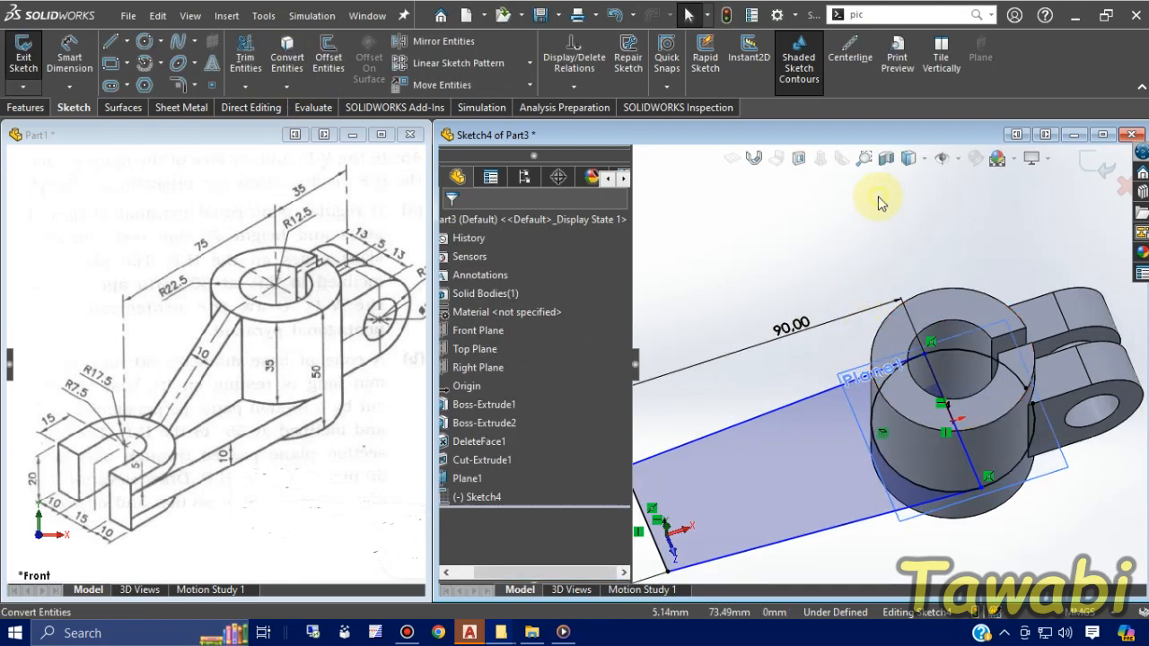
Step: Extrude the arm region outside the cylinder as a Blind boss 10 mm deep, reversed to go downward from the sketch plane
scroll(843, 316, "up", 2)
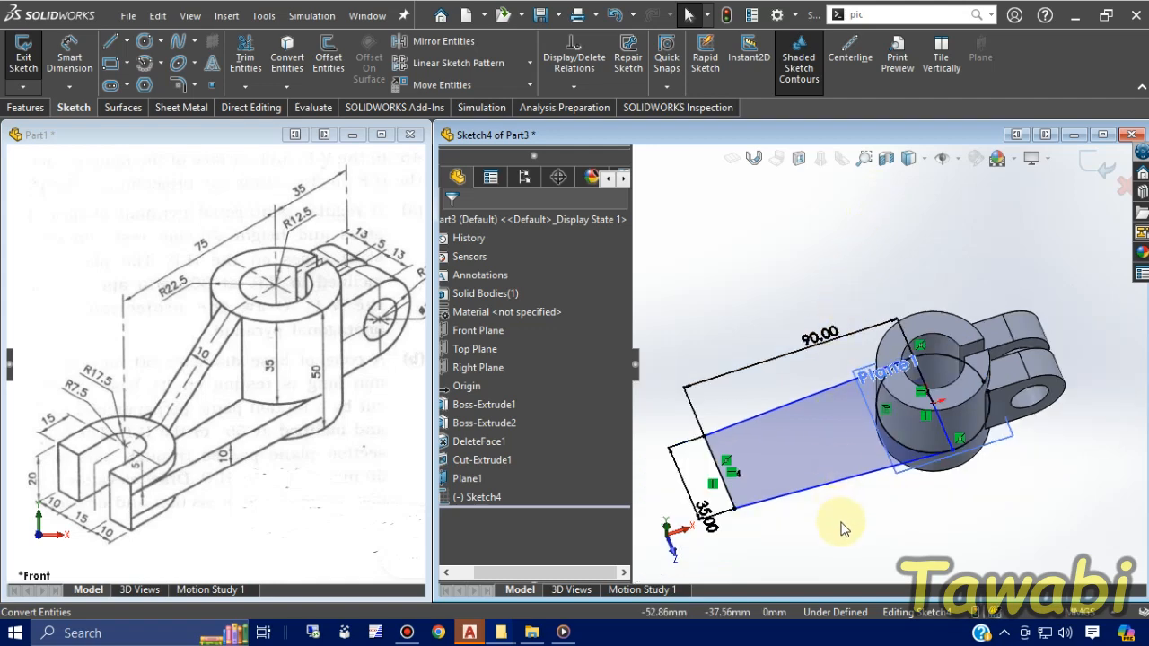
mouse_move(840, 529)
middle_mouse_down()
mouse_move(872, 494)
mouse_move(861, 511)
middle_mouse_up()
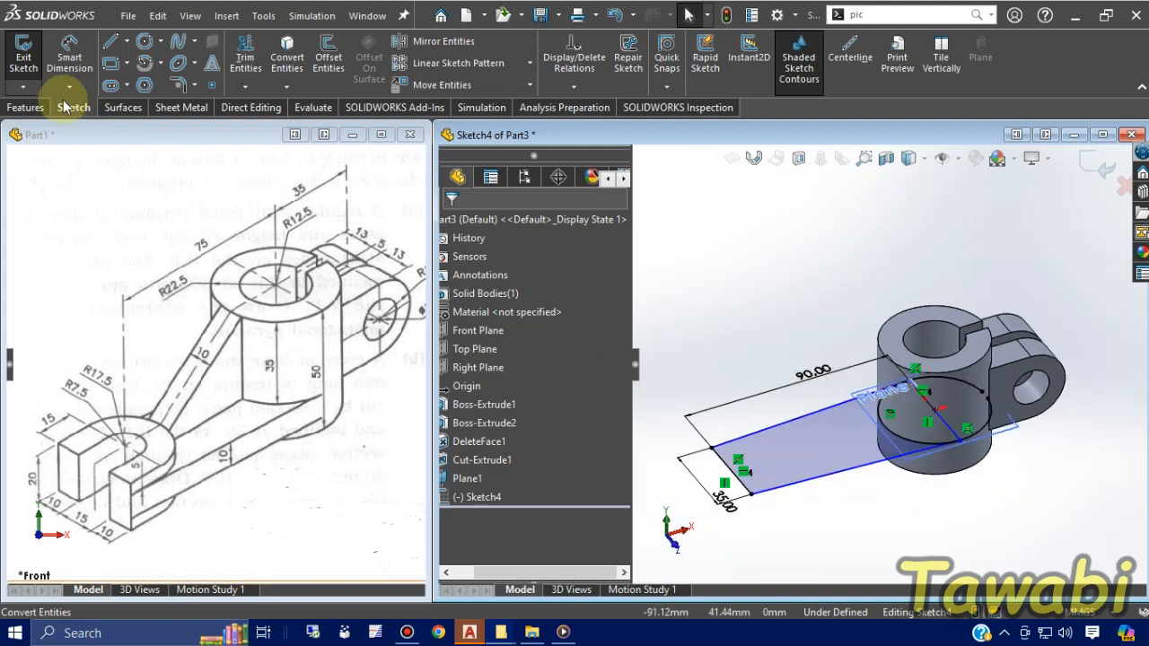
left_click(25, 109)
left_click(29, 54)
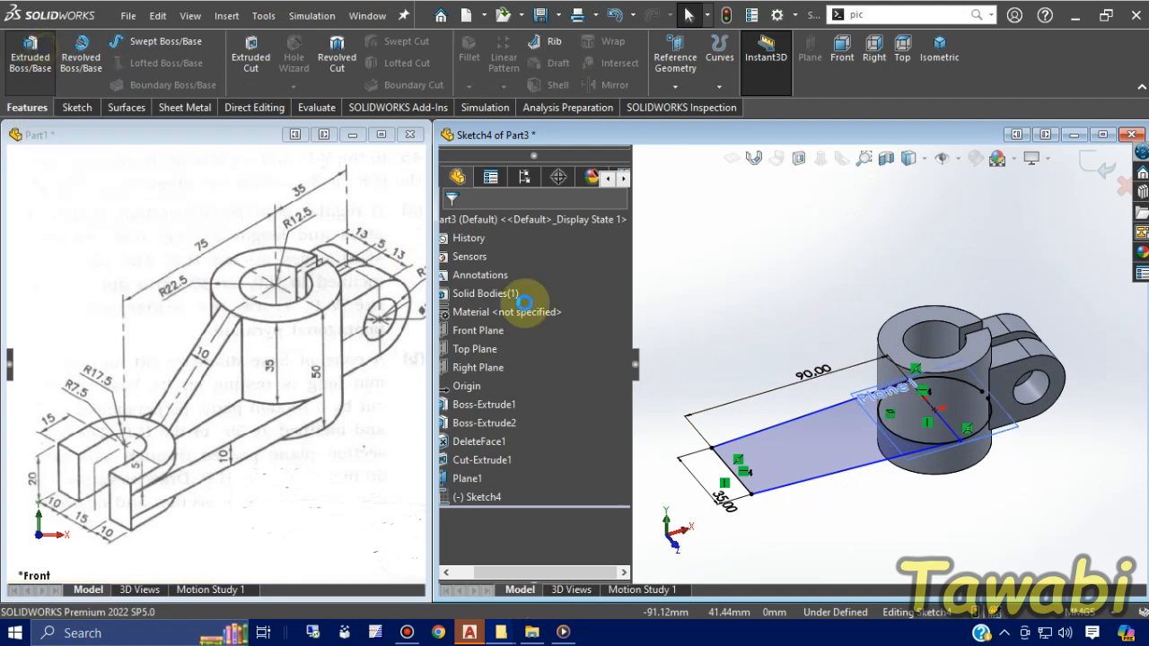
scroll(1068, 406, "up", 3)
middle_click_drag(957, 454, 880, 475)
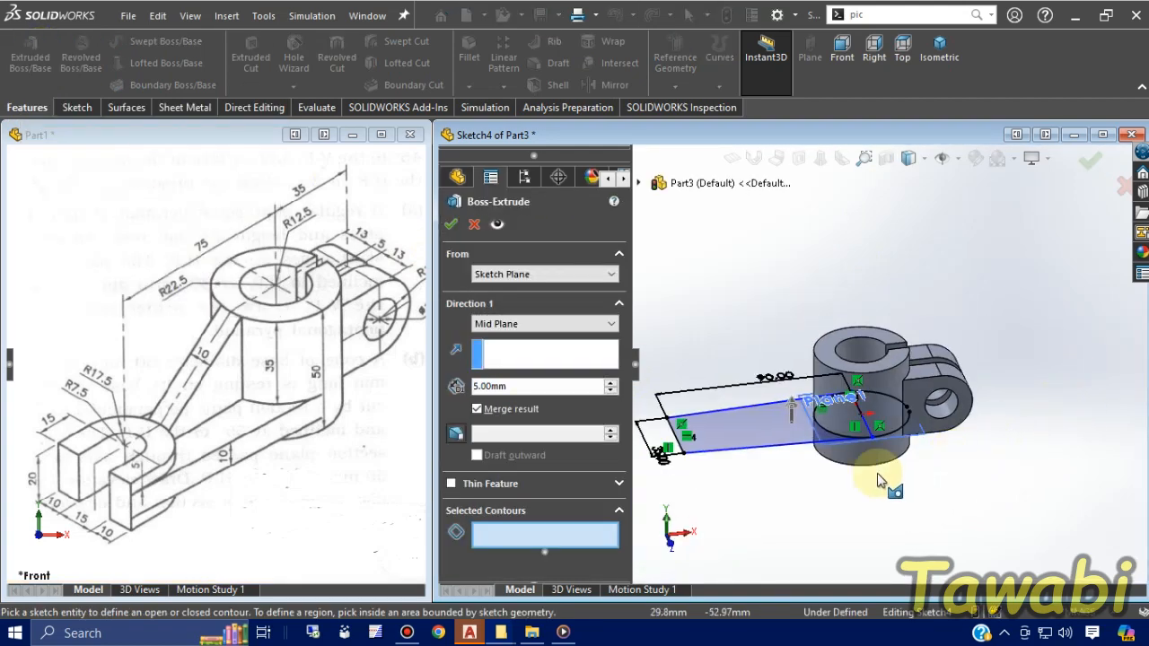
left_click(718, 435)
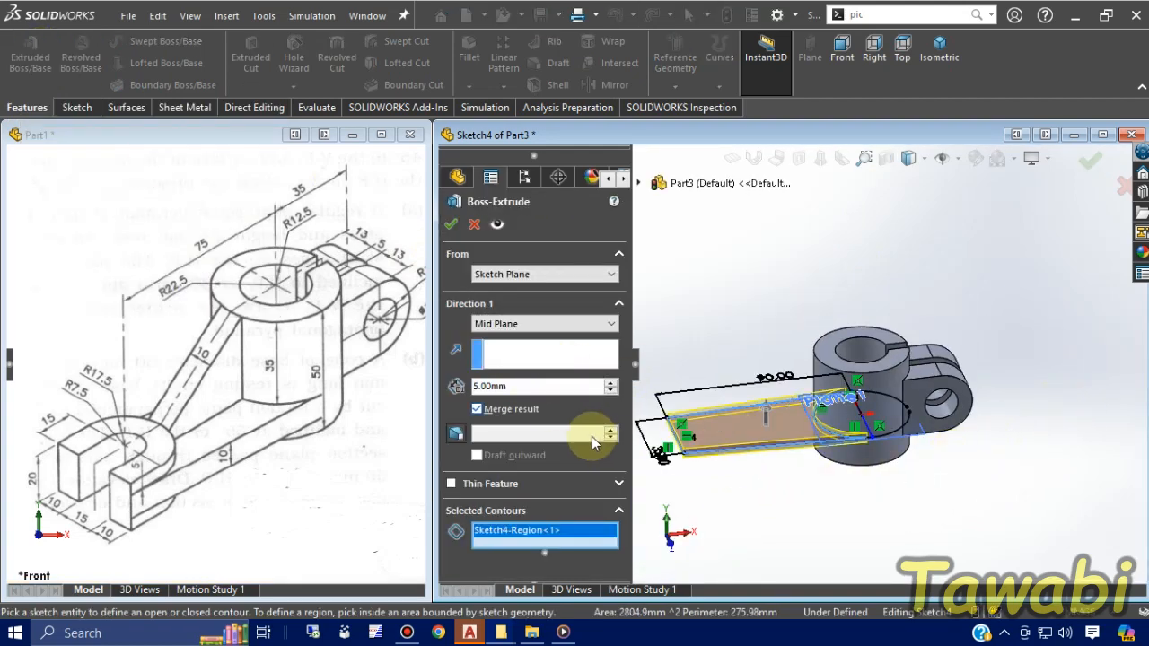
left_click(505, 324)
left_click(500, 337)
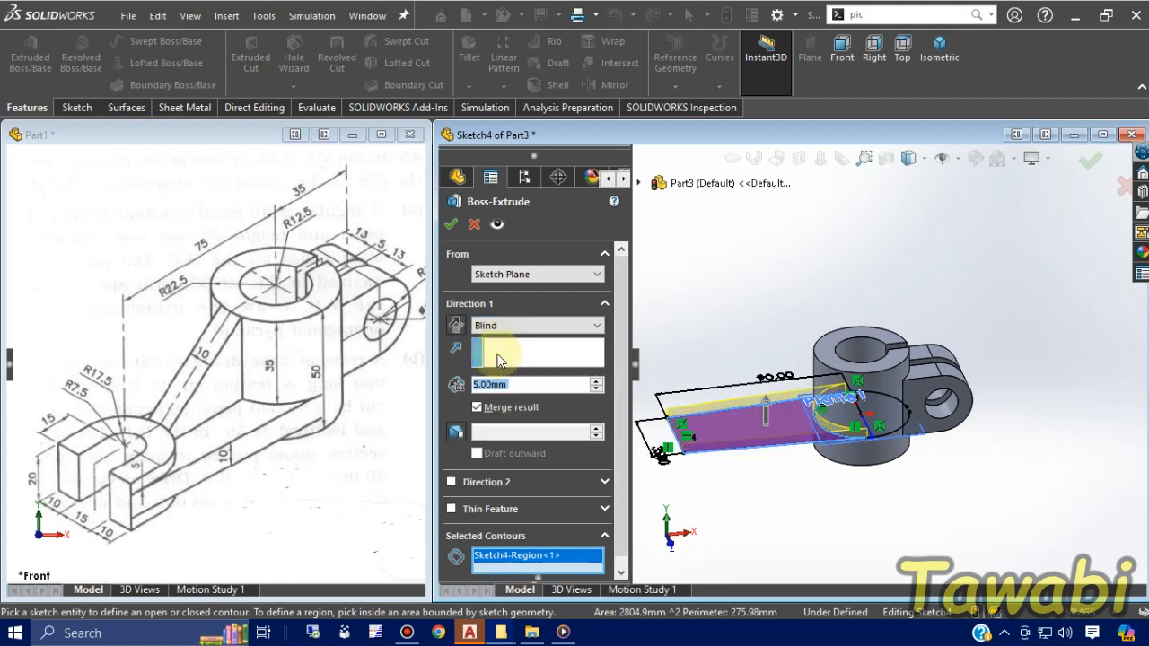
type("10")
key("Return")
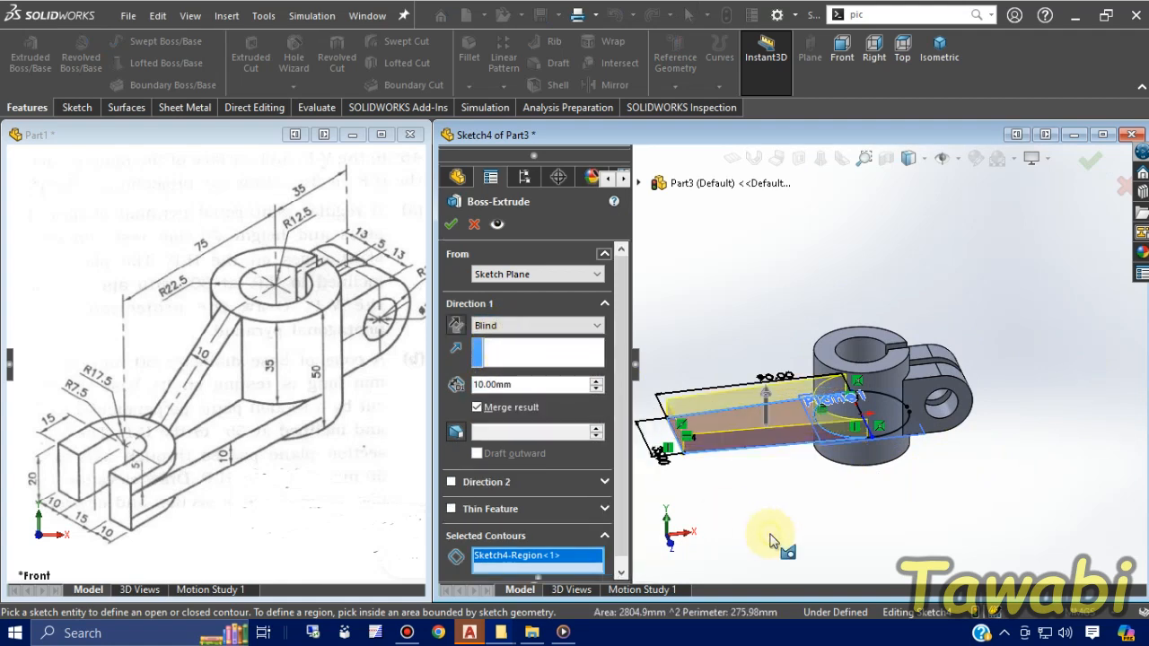
left_click(455, 327)
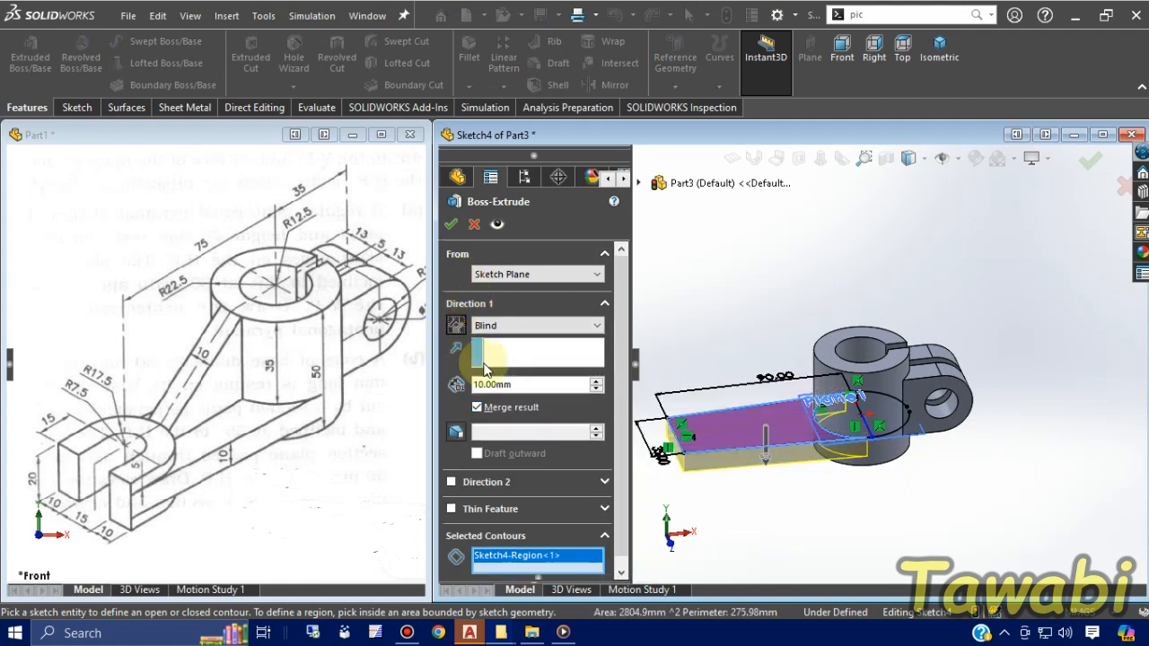
left_click(450, 226)
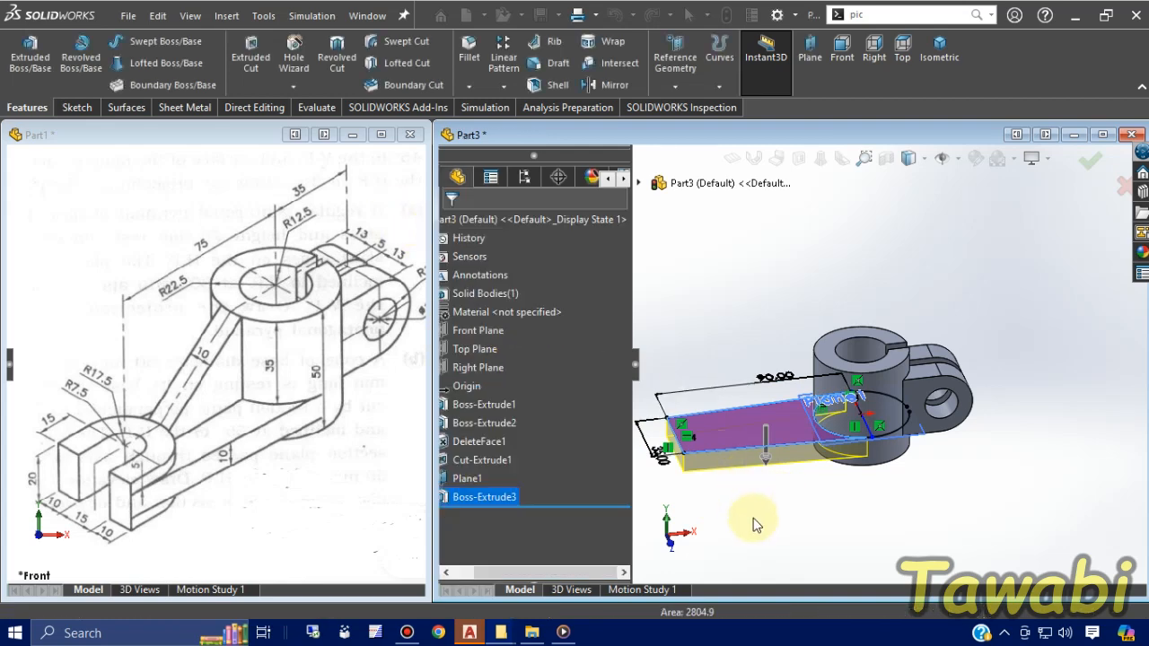
Step: Hide the offset reference plane that carries the arm sketch
scroll(807, 468, "down", 6)
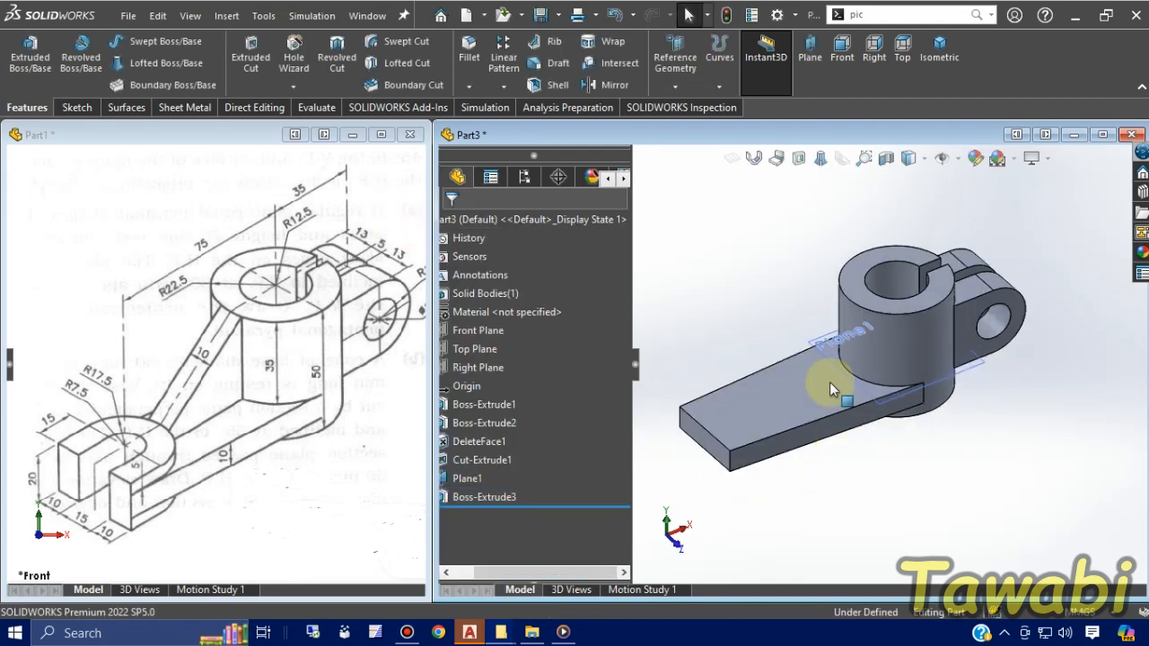
left_click(836, 364)
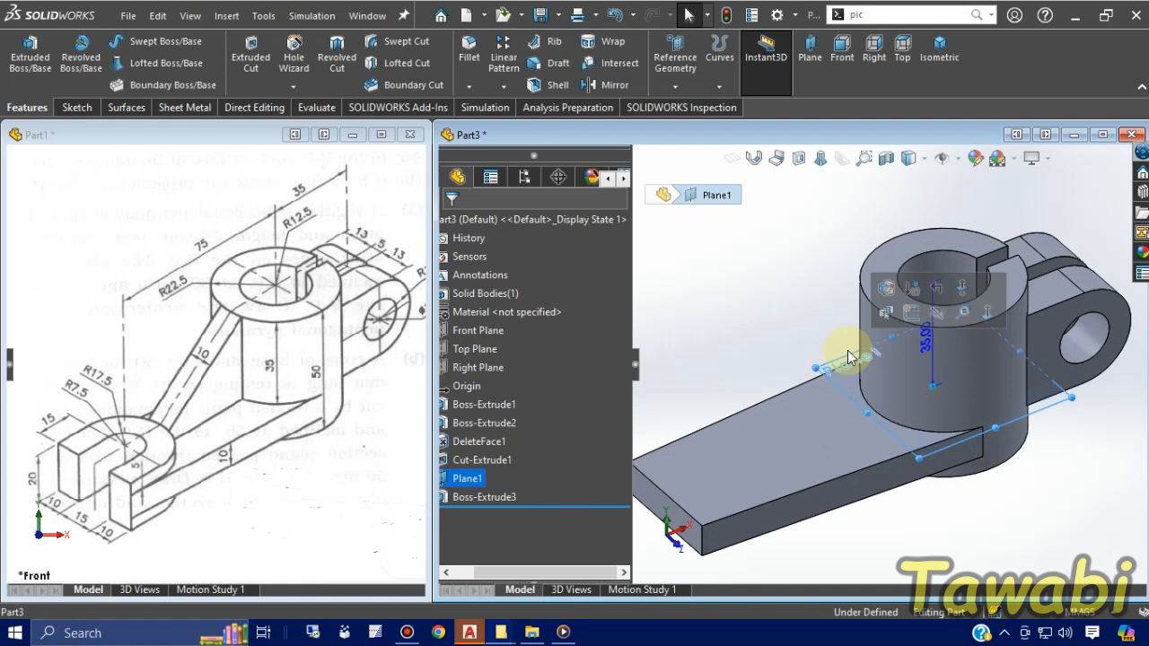
left_click(925, 311)
scroll(739, 456, "up", 3)
scroll(744, 443, "down", 1)
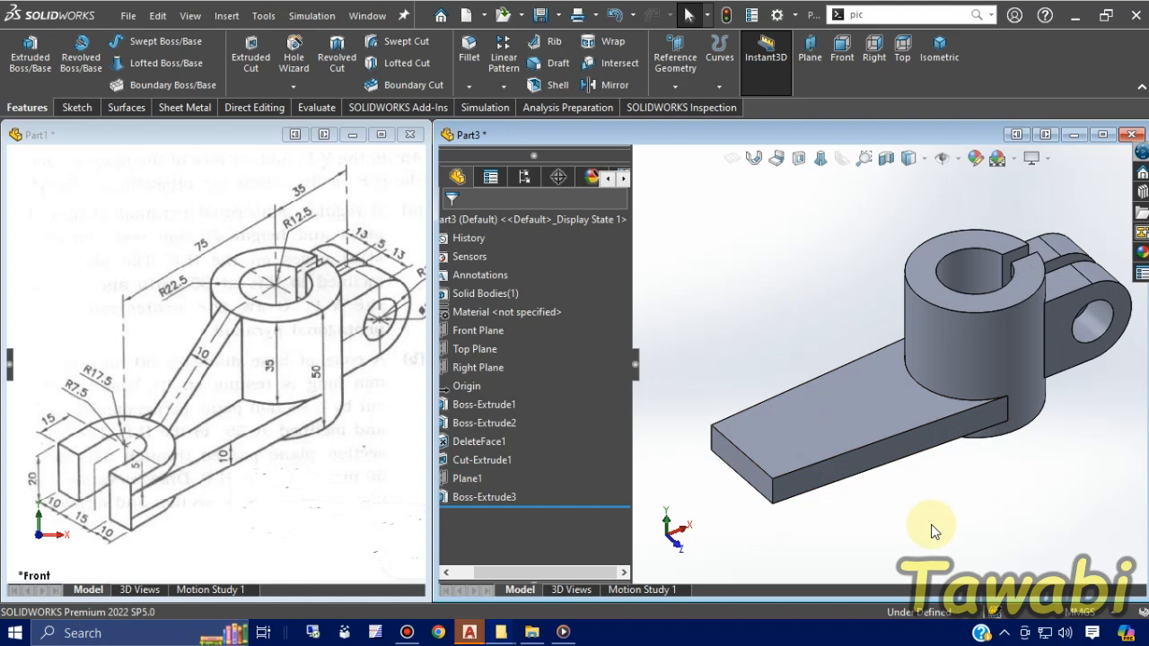
Step: Create a reference plane midway between the arm's bottom and top faces
left_click(783, 437)
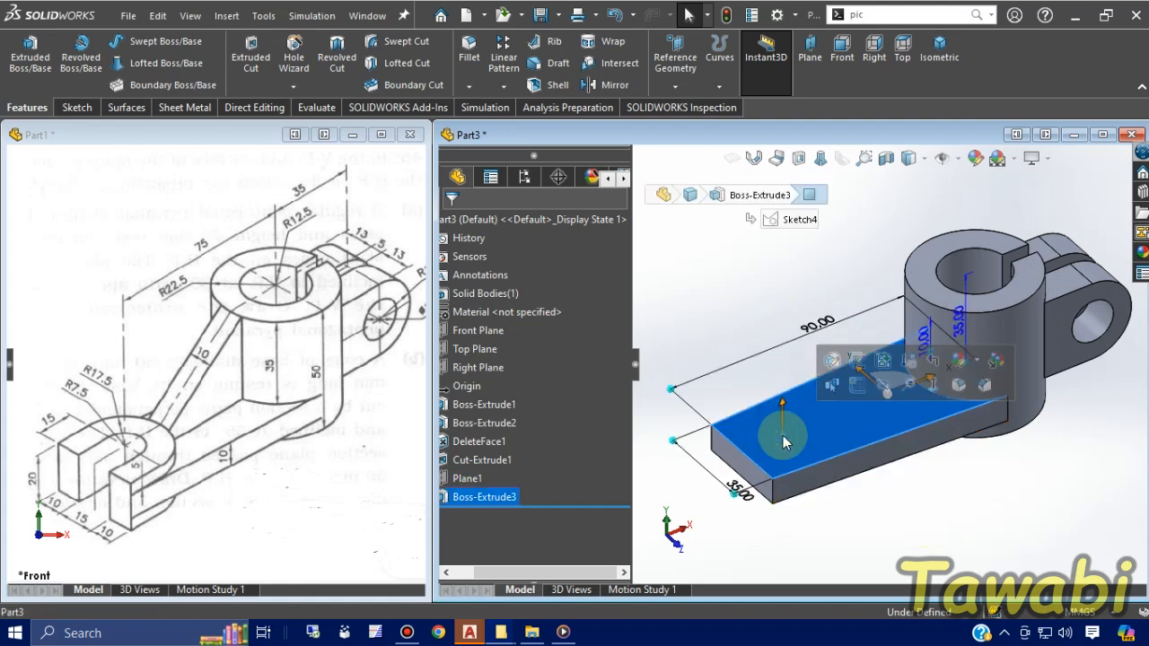
left_click(878, 541)
middle_click_drag(875, 524, 856, 385)
left_click(808, 59)
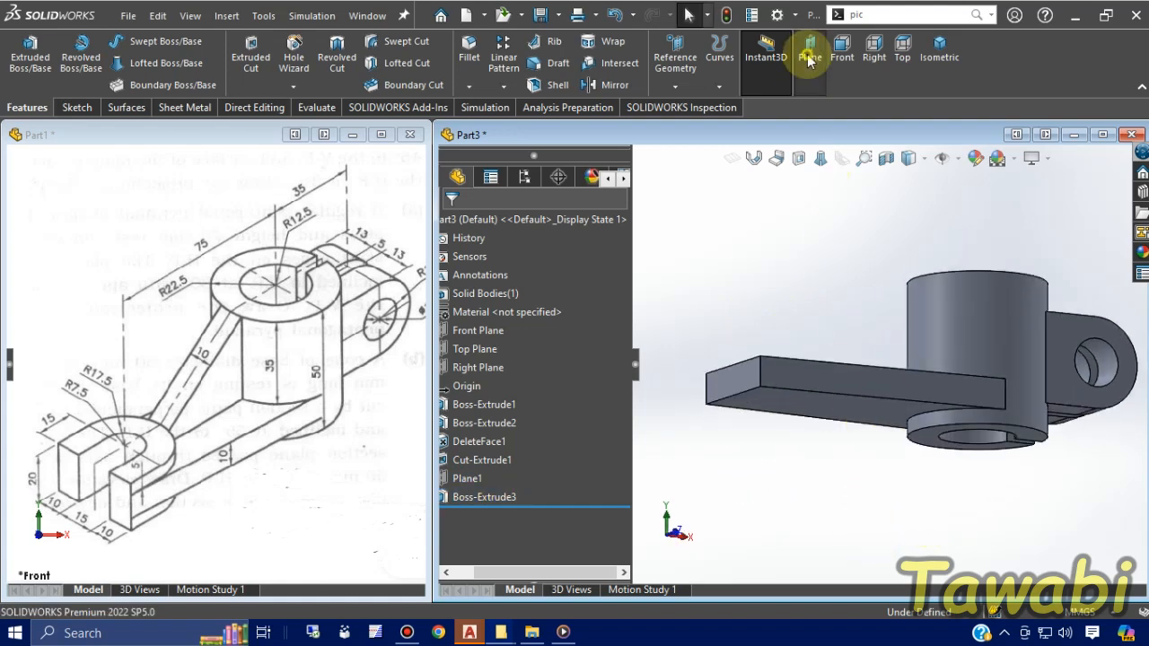
left_click(780, 405)
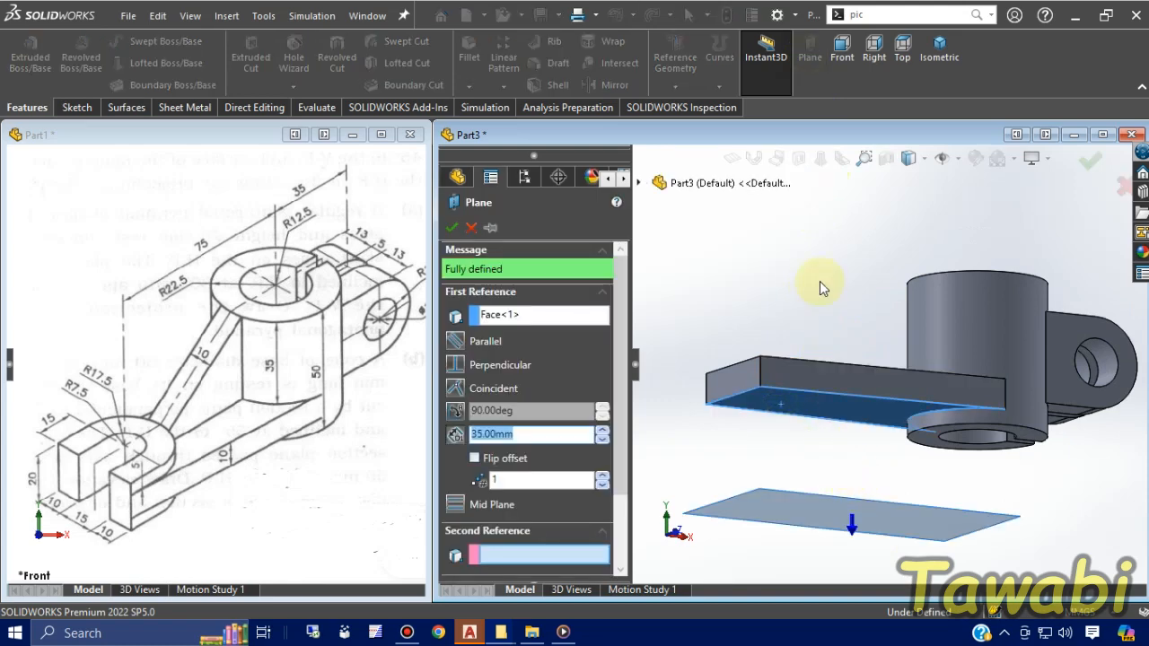
middle_click_drag(815, 281, 808, 341)
left_click(800, 386)
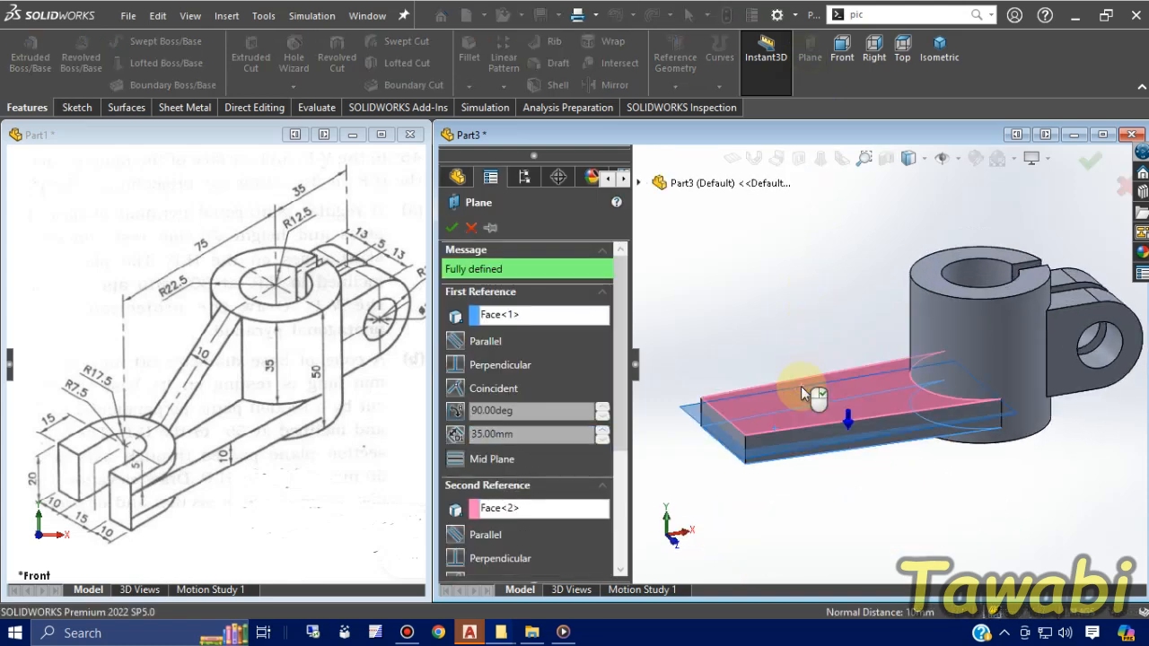
right_click(800, 386)
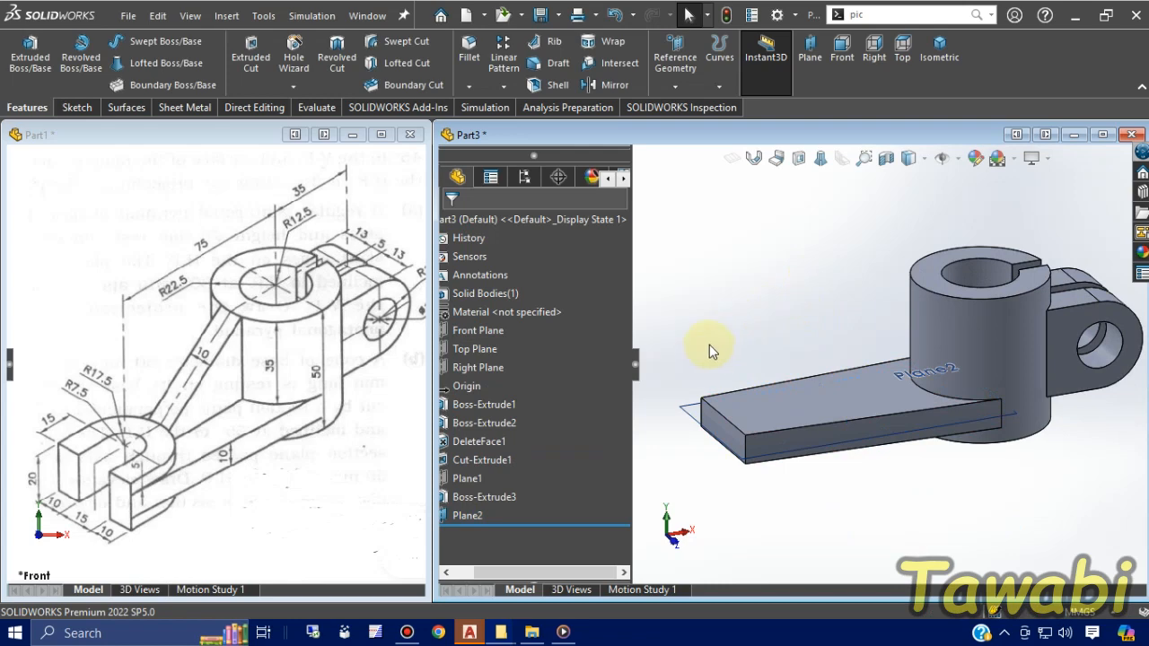
Step: Open a new sketch on the mid plane of the arm
scroll(718, 404, "down", 3)
left_click(723, 402)
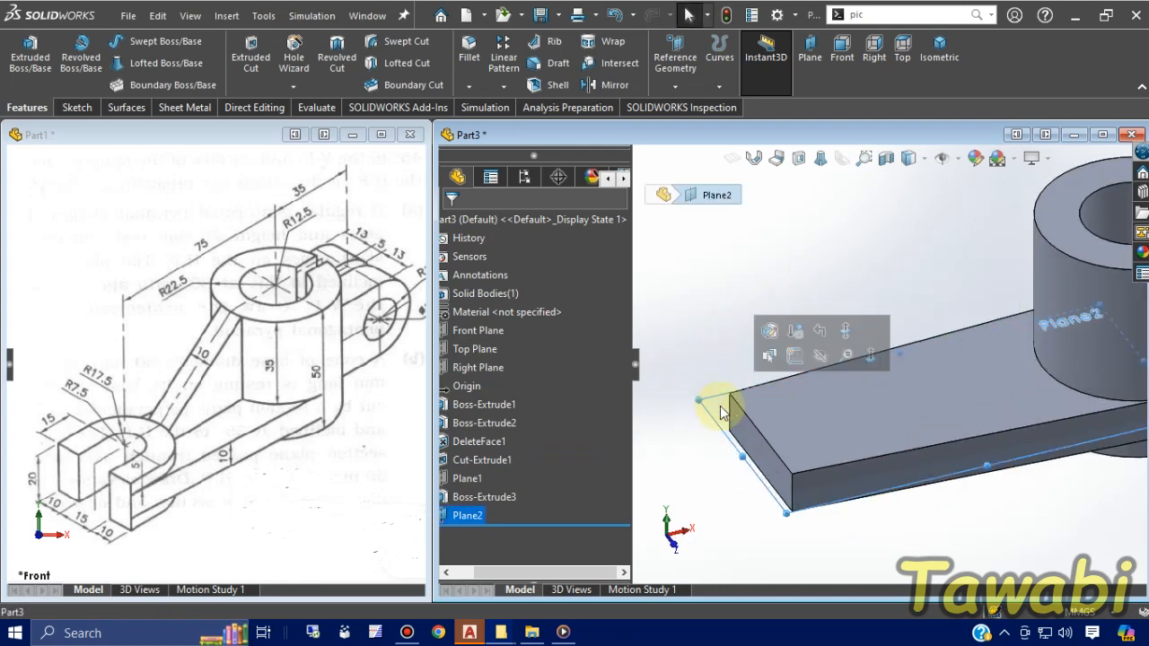
left_click(798, 359)
scroll(1025, 379, "up", 2)
scroll(988, 365, "down", 4)
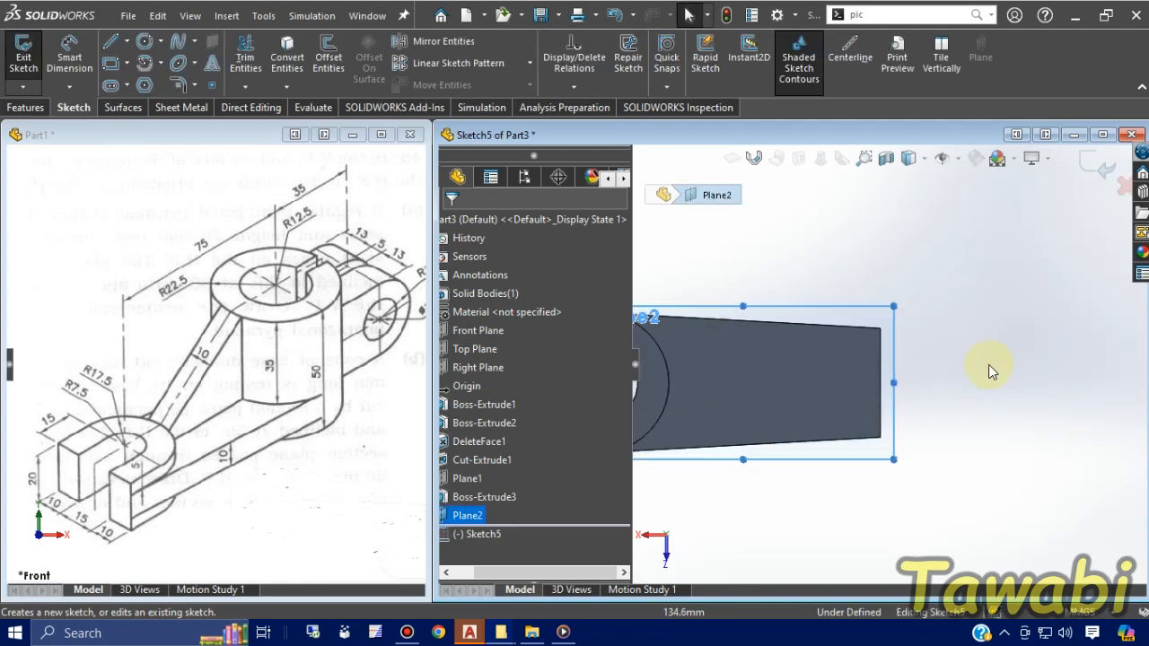
left_click(958, 386)
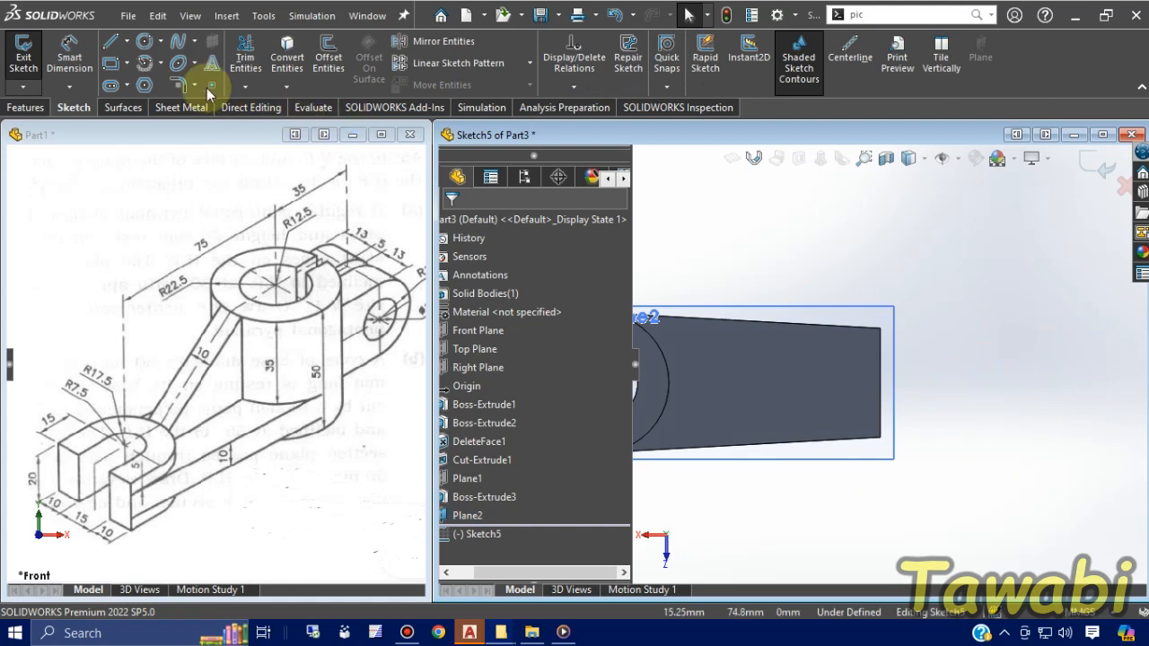
Step: Draw a 35 mm diameter circle near the arm's outer end, with its centre horizontally in line with the origin
left_click(147, 45)
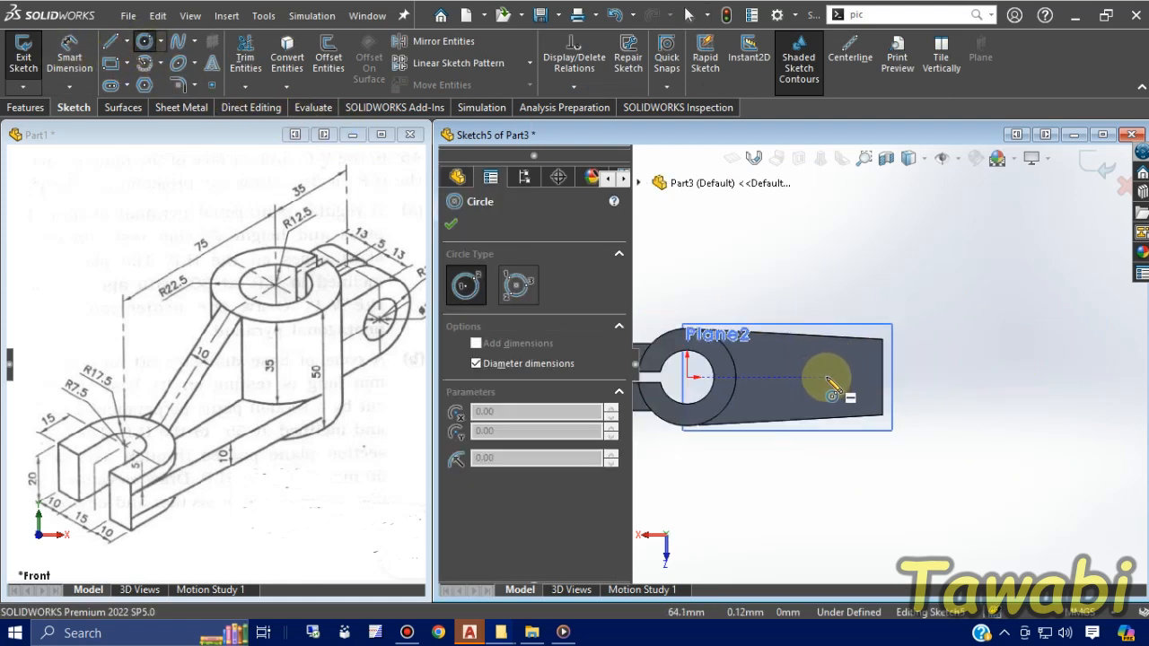
left_click(823, 378)
scroll(812, 373, "down", 1)
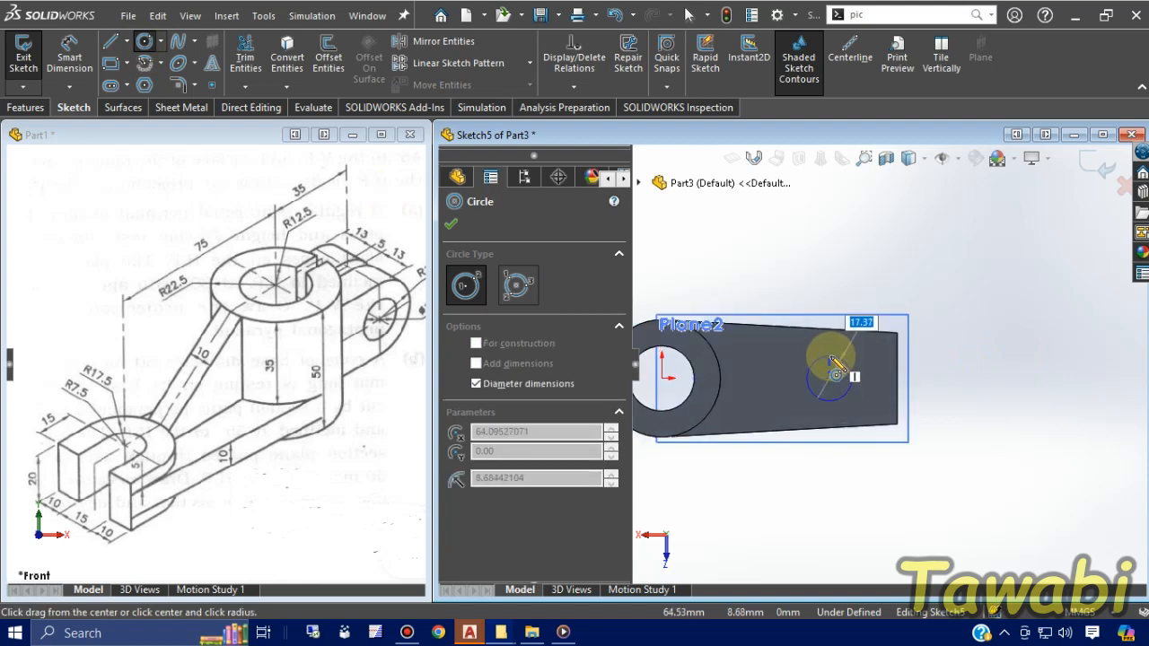
type("35")
key("Return")
key("Escape")
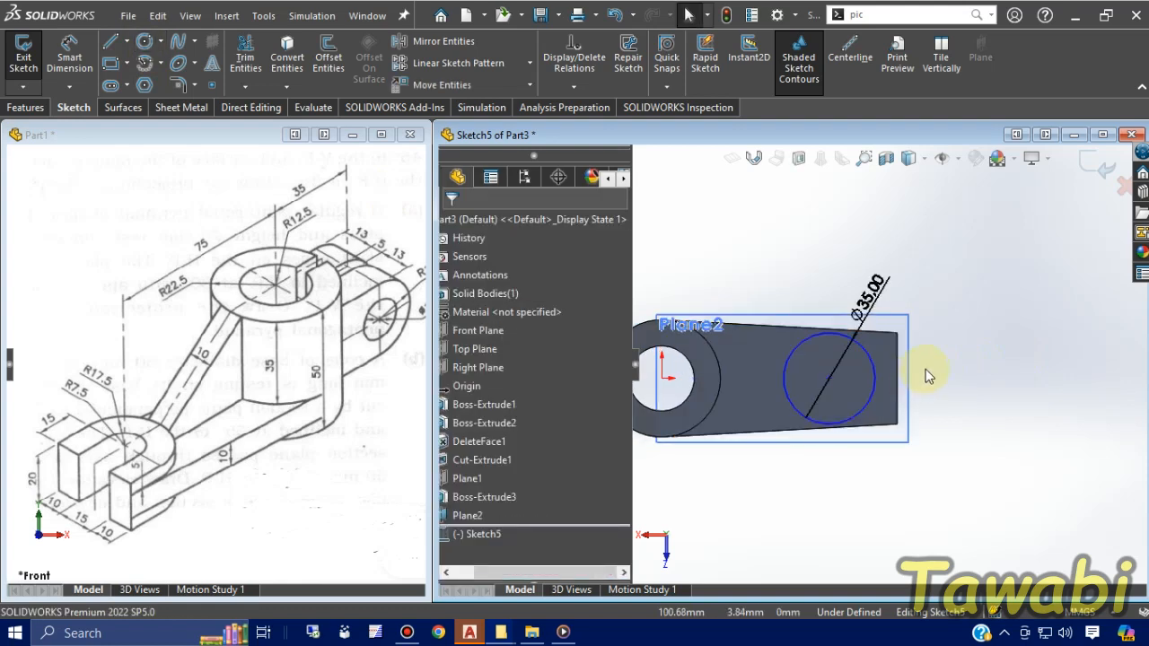
Step: Dimension the horizontal distance from the circle's centre to the arm's outer end as 15 mm
left_click(69, 56)
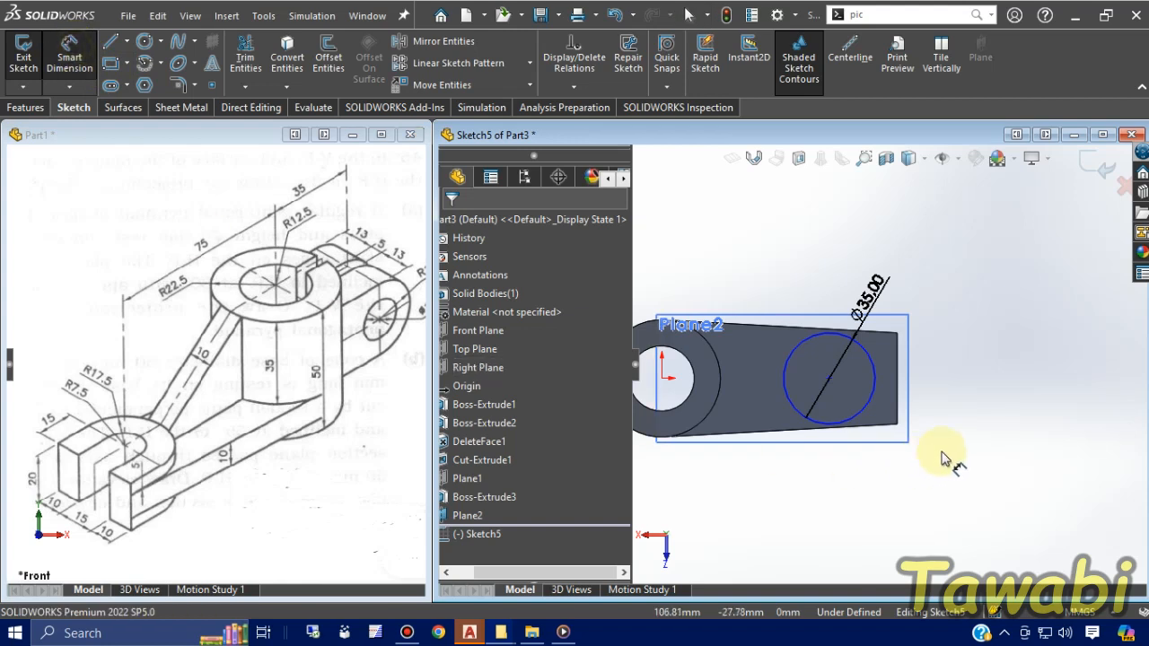
left_click(873, 398)
left_click(850, 257)
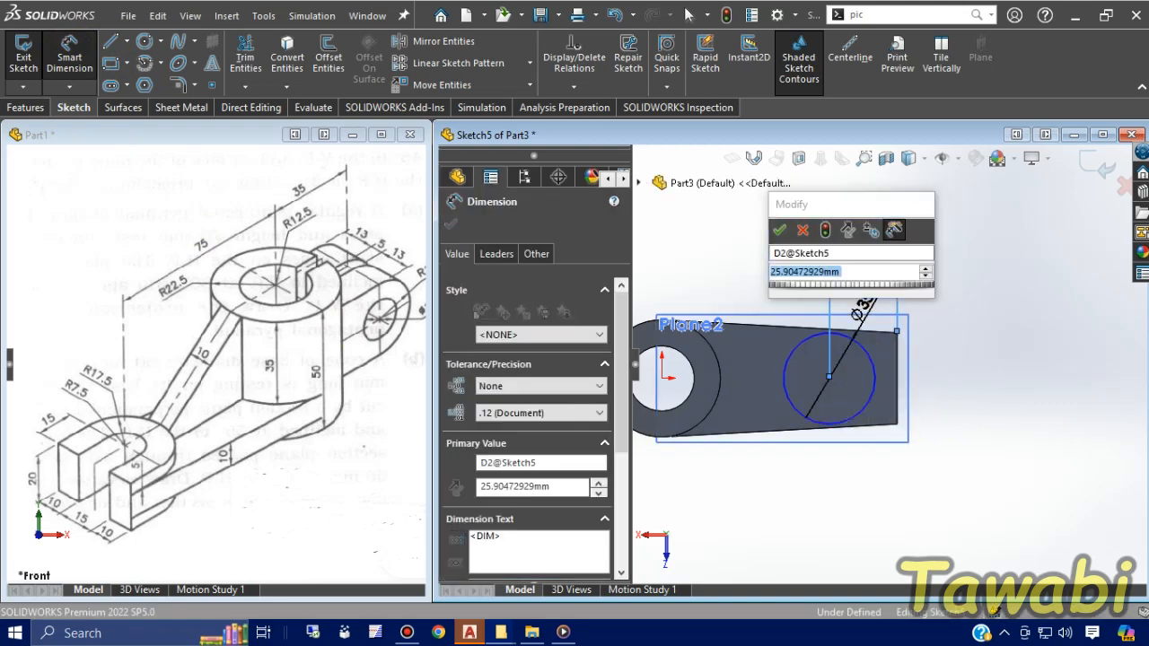
type("15")
key("Return")
scroll(929, 348, "down", 3)
key("Escape")
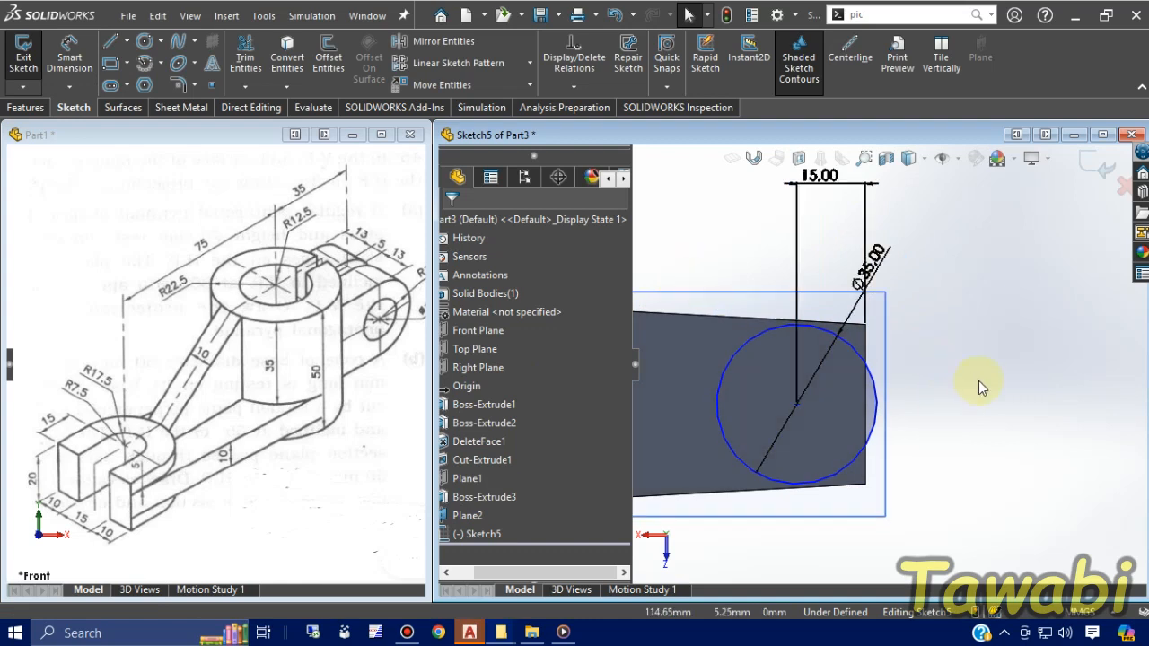
Step: Draw a vertical line across the circle through its centre, between its upper and lower quadrant points
left_click(110, 41)
left_click(796, 314)
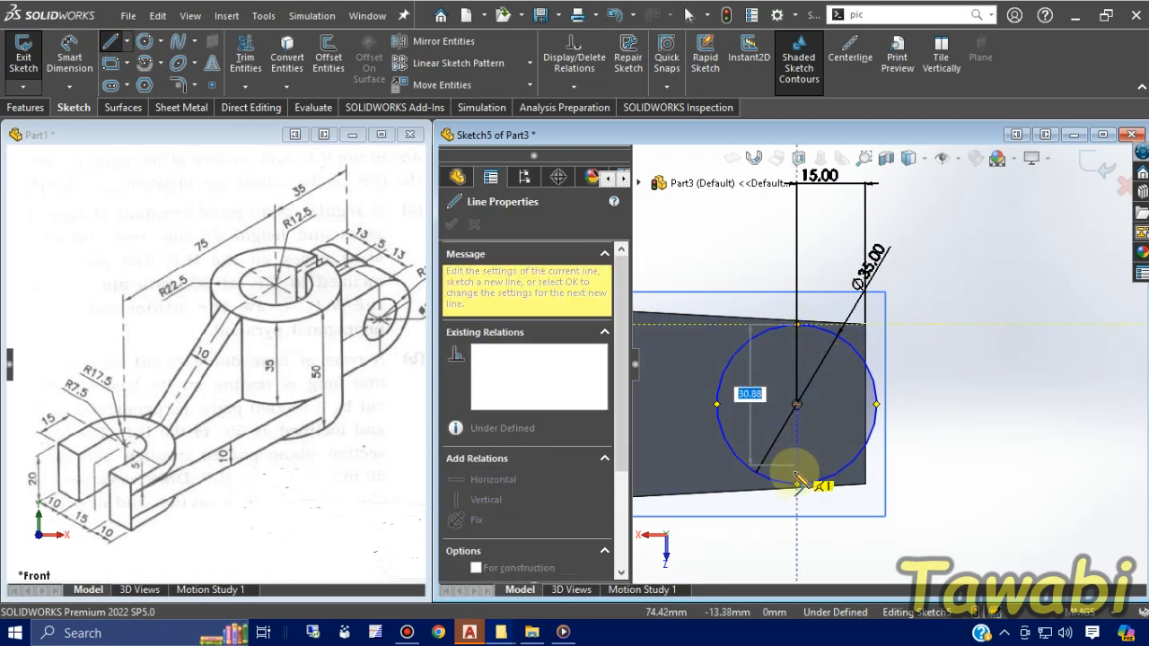
left_click(796, 484)
key("Escape")
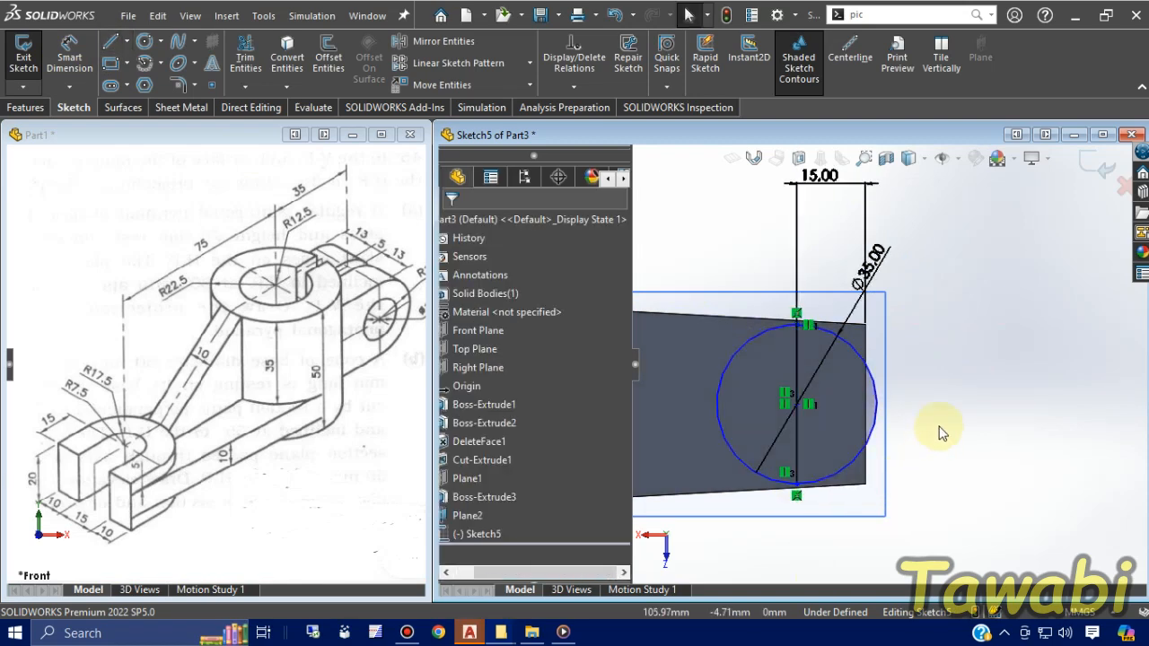
Step: Trim away the half of the circle facing the arm's outer end with Power trim
left_click(248, 55)
left_click_drag(897, 440, 840, 408)
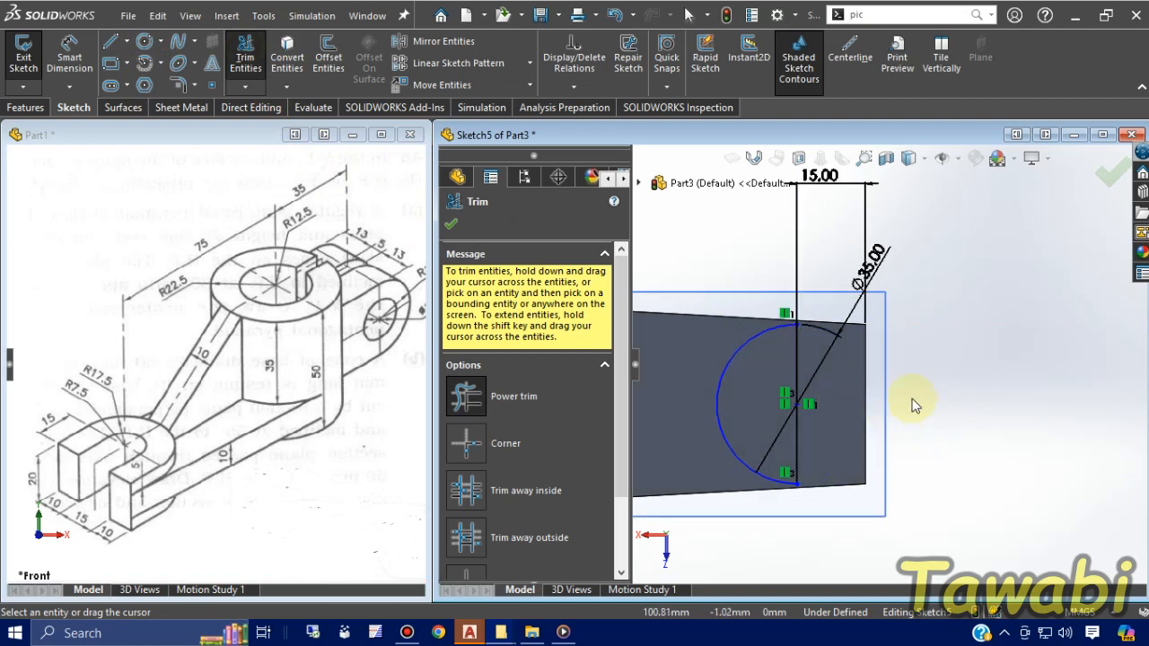
key("space")
key("Escape")
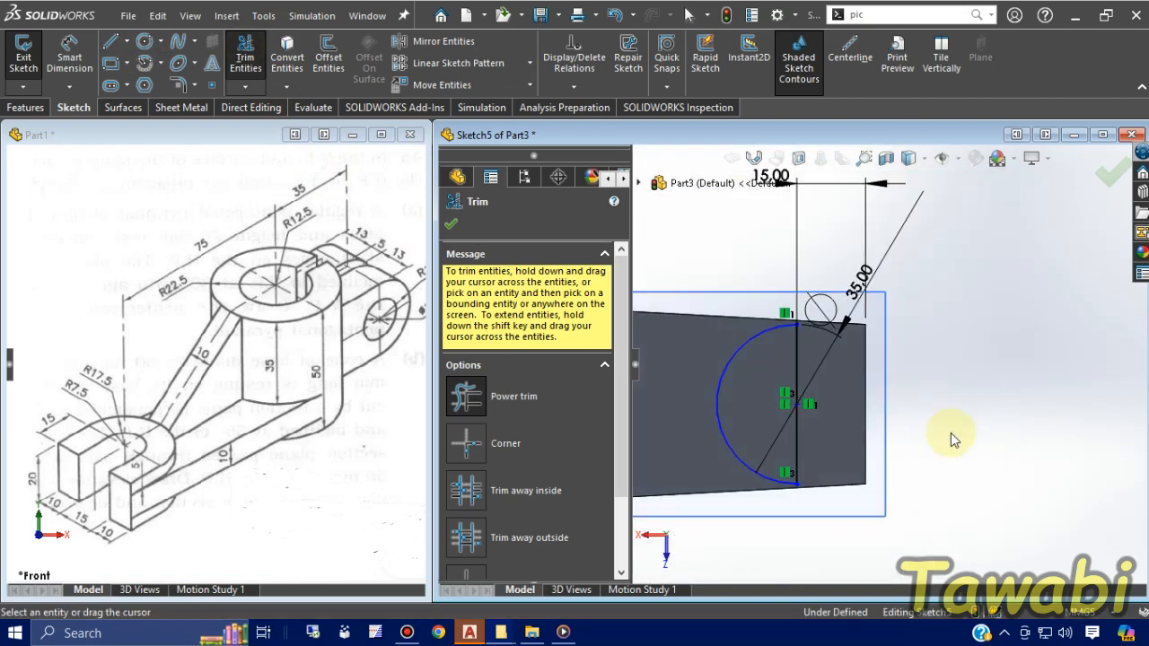
left_click(245, 56)
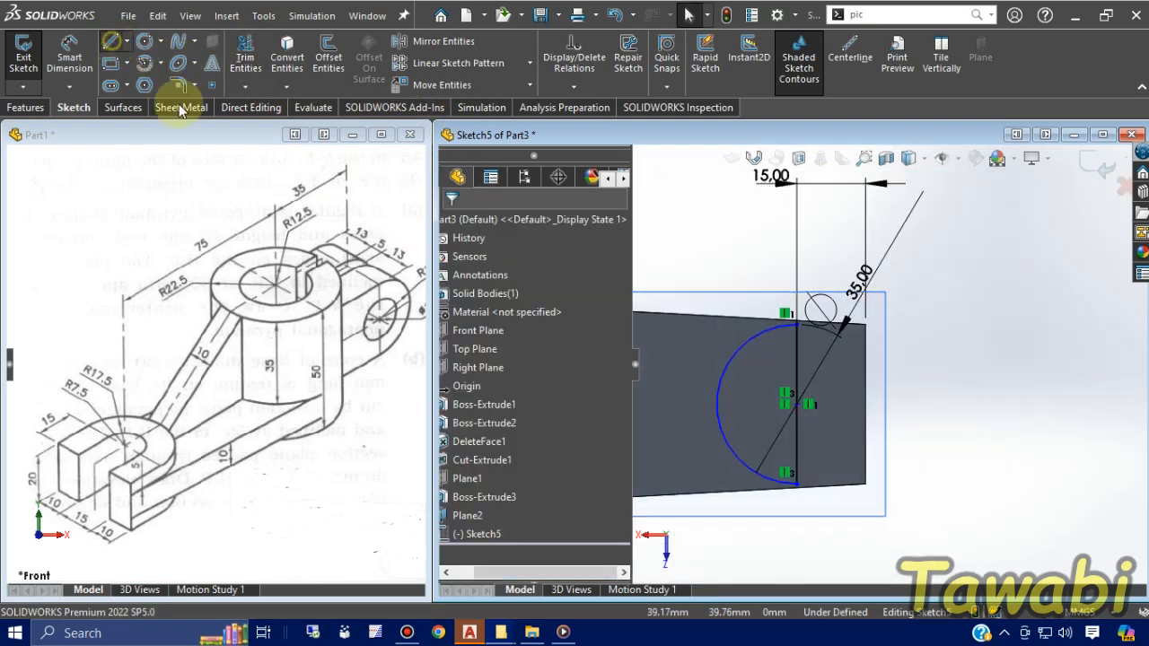
Step: Close the fork profile with three lines from the arc's lower end along the arm's outer end edge to its upper end
left_click(111, 42)
left_click(796, 485)
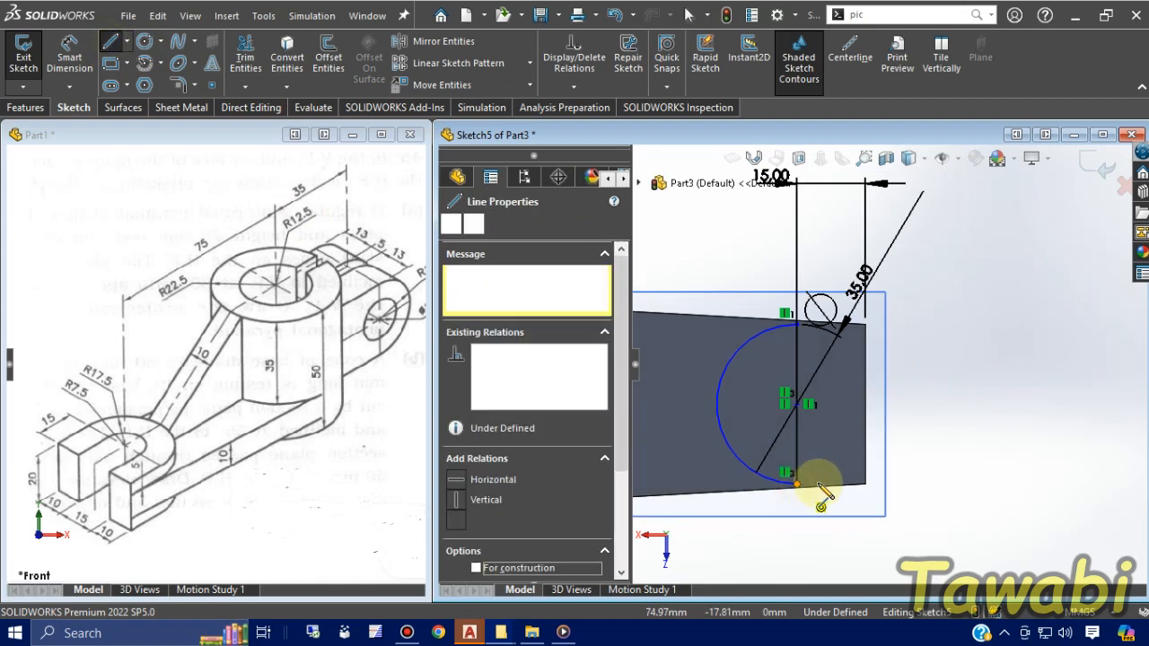
left_click(865, 485)
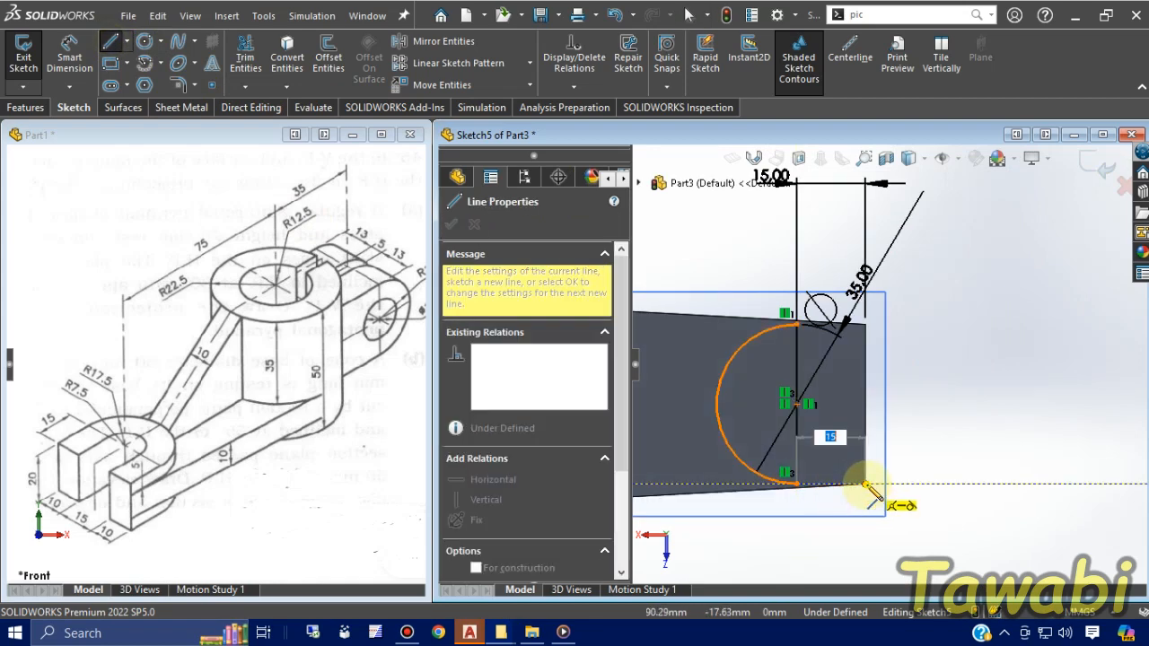
left_click(865, 325)
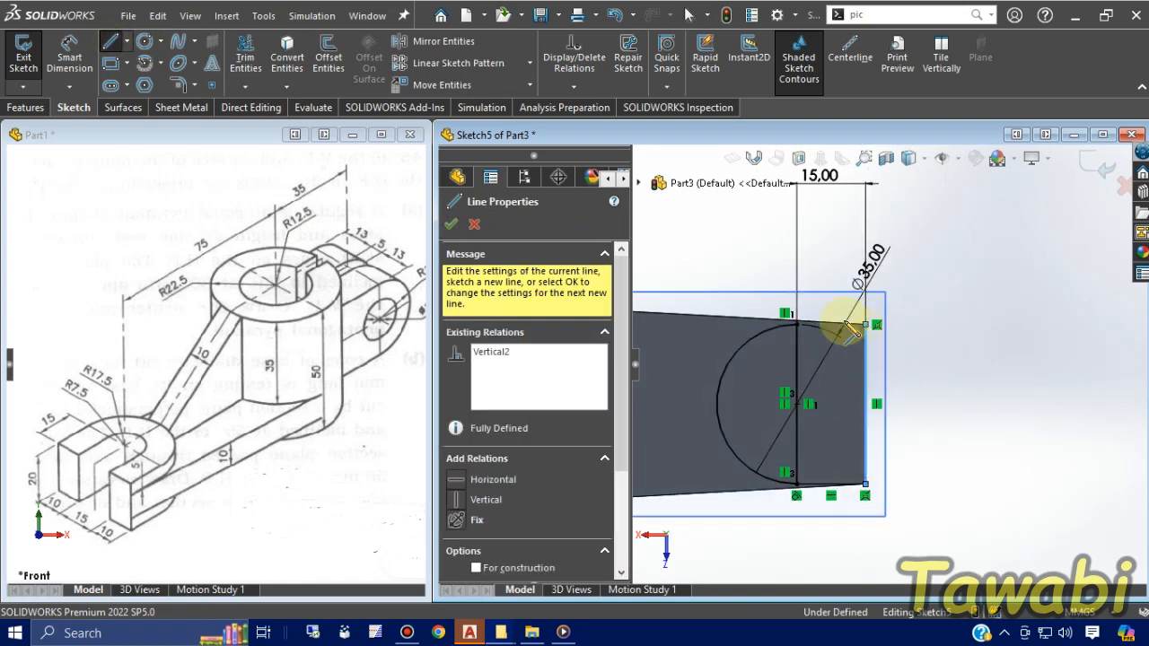
left_click(796, 326)
key("Escape")
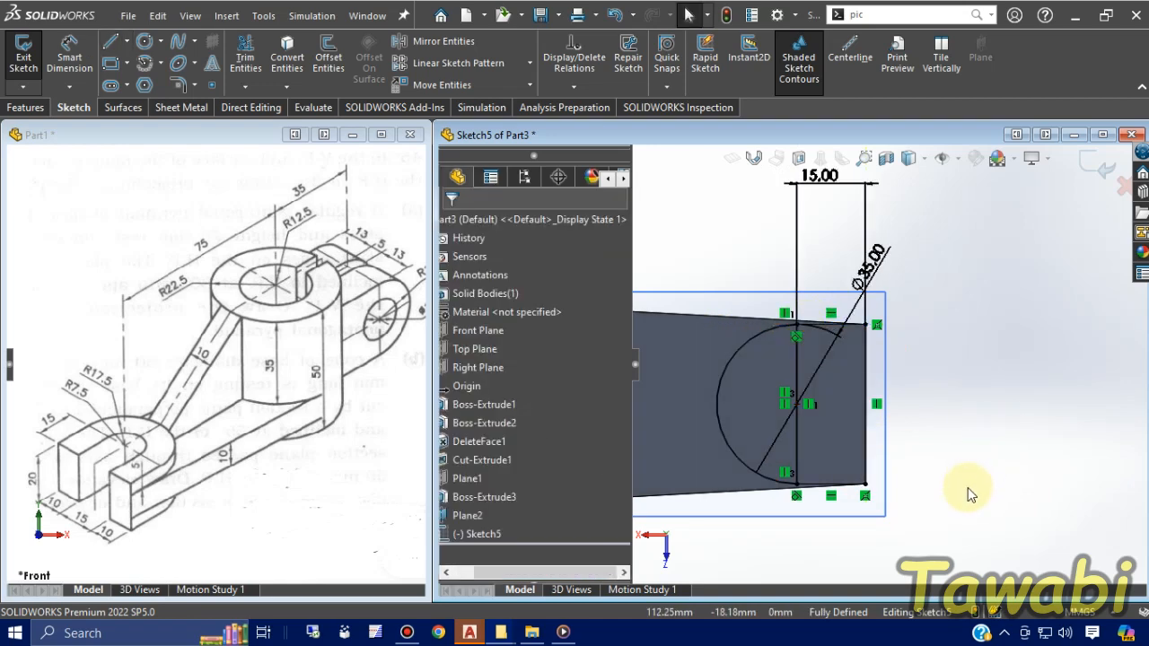
Step: Extrude the closed fork profile 20 mm with the Mid Plane end condition, merging it with the arm
left_click(794, 456)
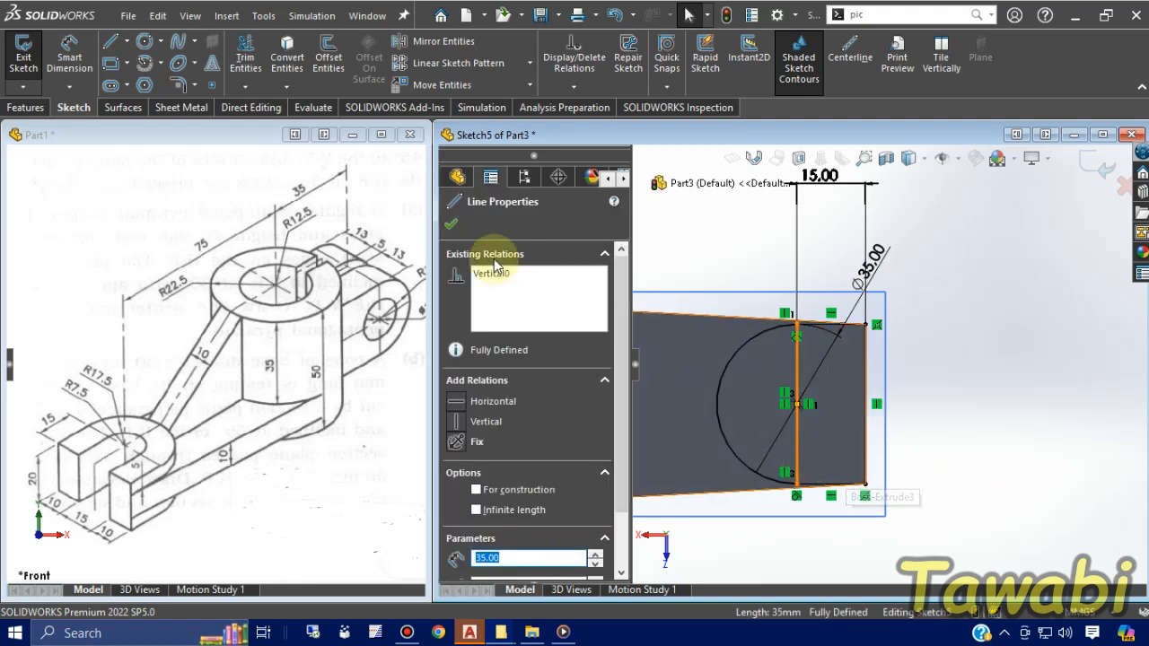
left_click(1009, 442)
mouse_move(1012, 449)
middle_mouse_down()
mouse_move(994, 493)
mouse_move(930, 456)
mouse_move(827, 345)
mouse_move(810, 233)
mouse_move(865, 331)
mouse_move(879, 412)
mouse_move(851, 316)
mouse_move(739, 336)
mouse_move(840, 531)
mouse_move(816, 476)
mouse_move(875, 473)
mouse_move(853, 474)
mouse_move(865, 474)
middle_mouse_up()
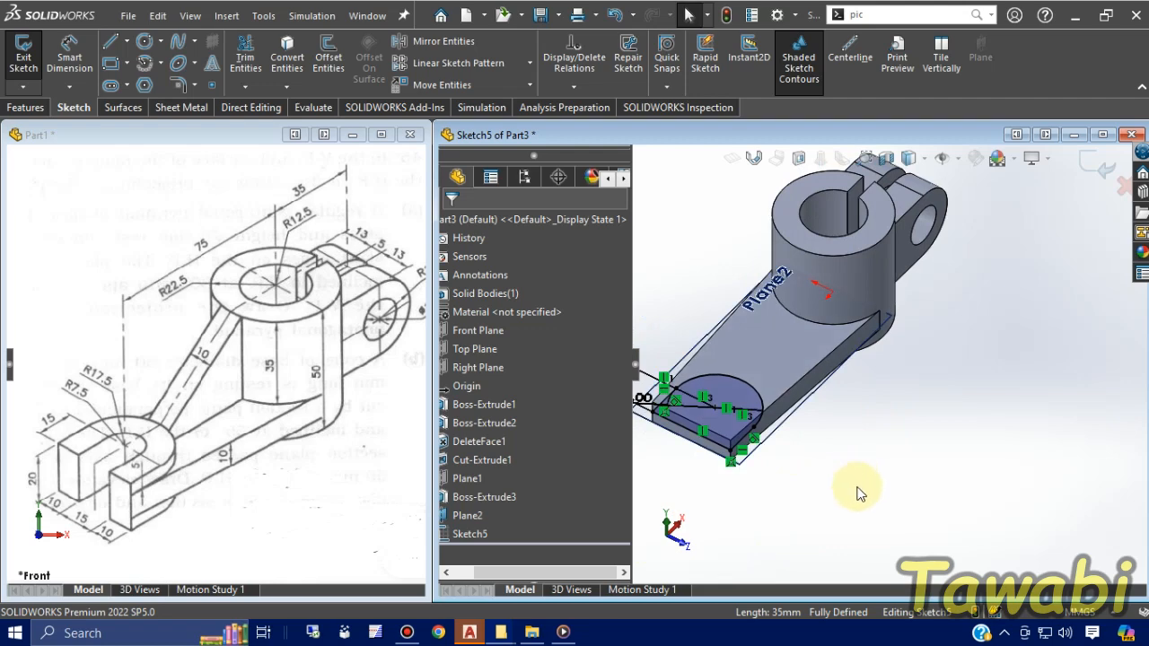
left_click(33, 108)
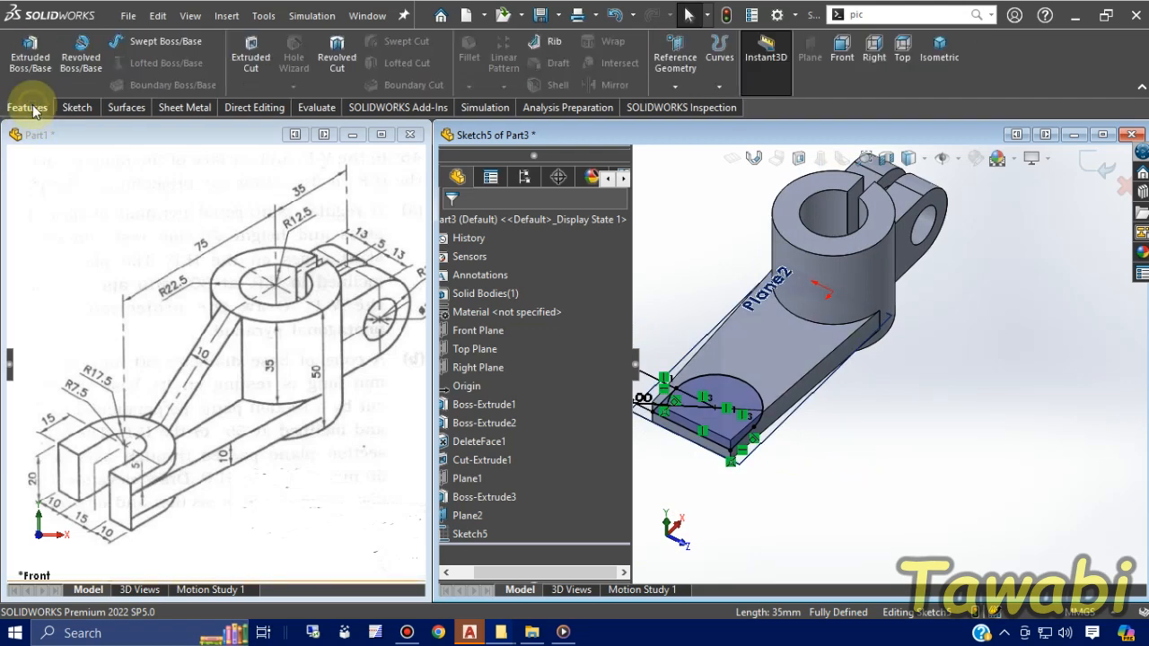
left_click(30, 56)
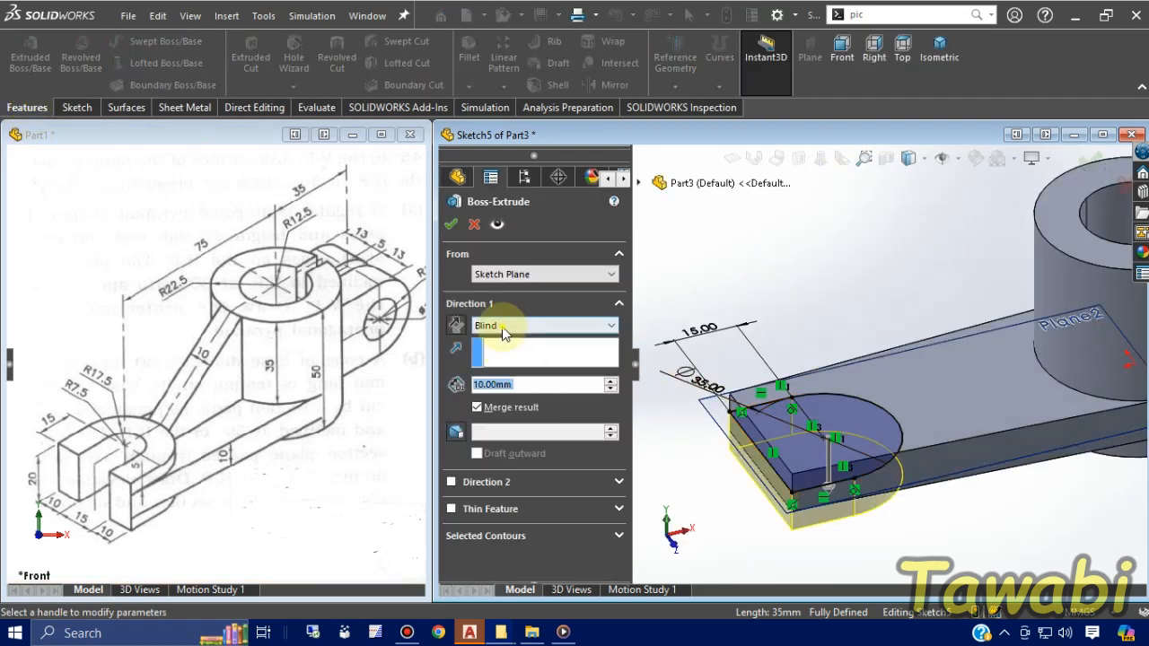
left_click(504, 327)
left_click(499, 413)
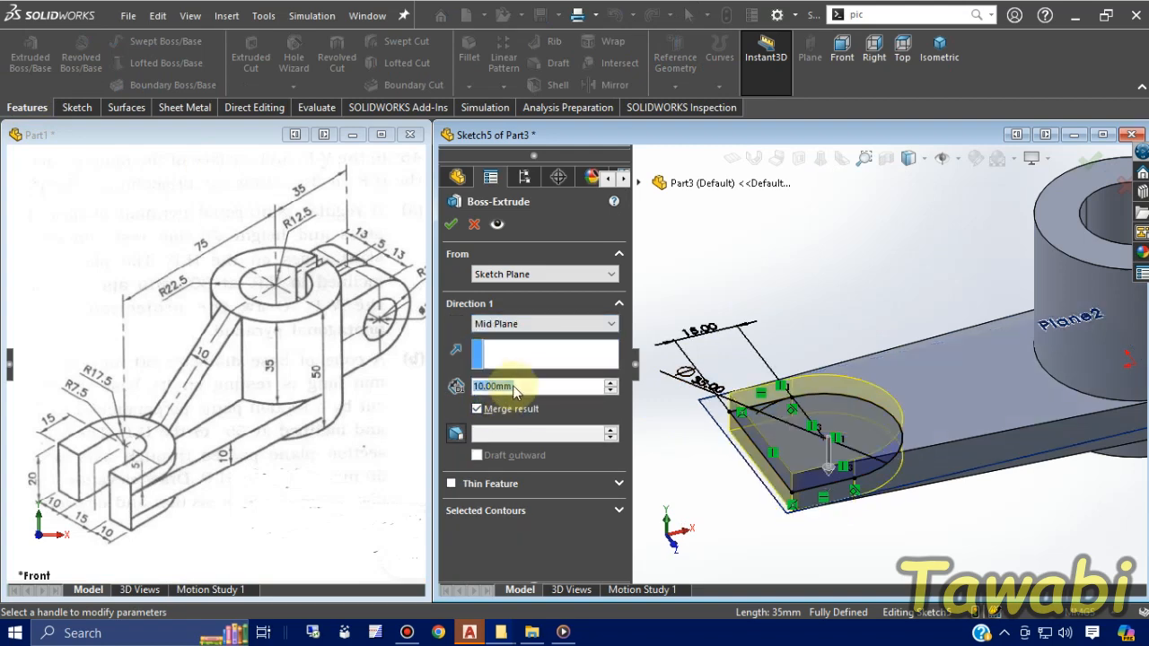
type("20")
key("Return")
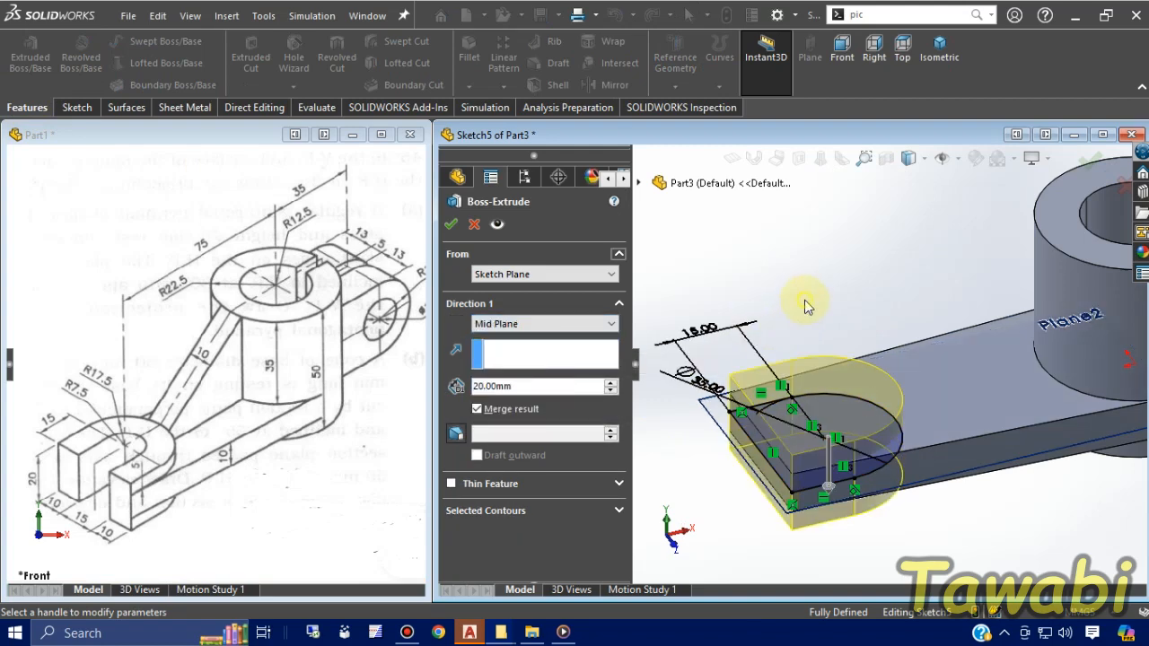
left_click(451, 223)
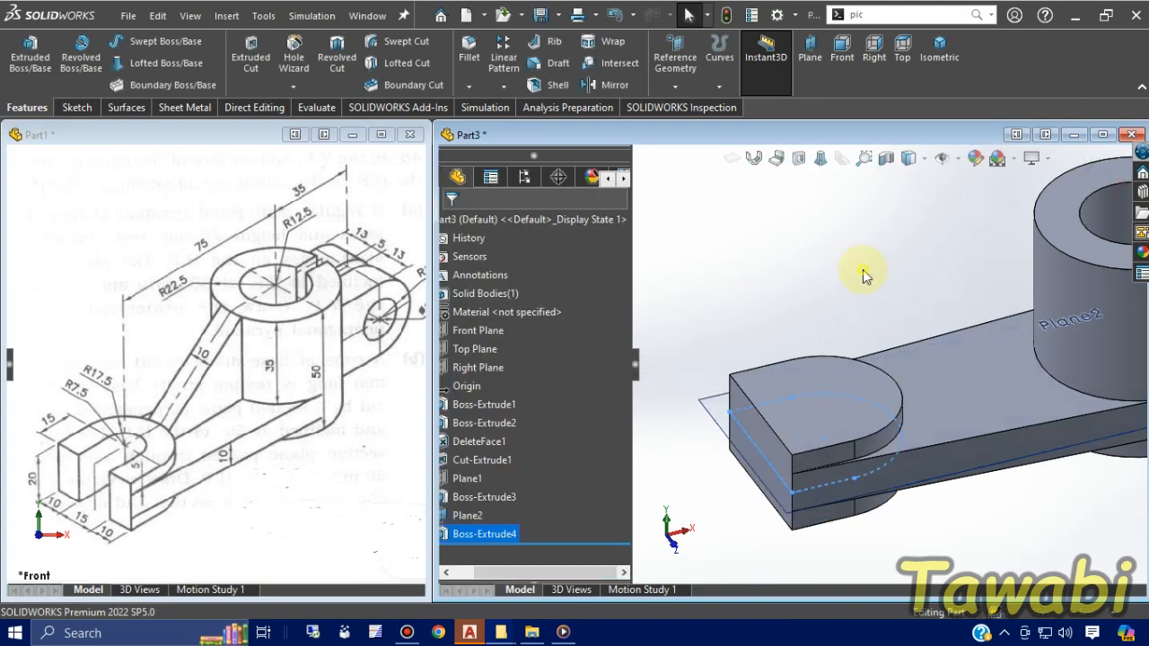
left_click(708, 405)
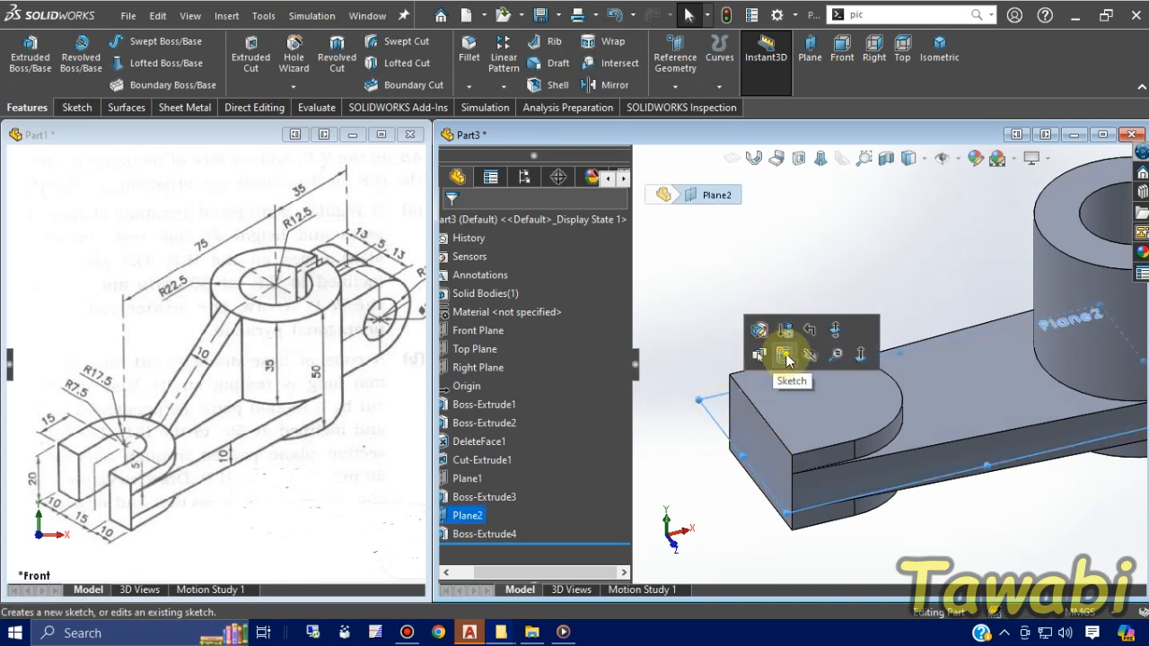
left_click(786, 359)
mouse_move(777, 358)
middle_mouse_down()
mouse_move(910, 462)
mouse_move(888, 330)
middle_mouse_up()
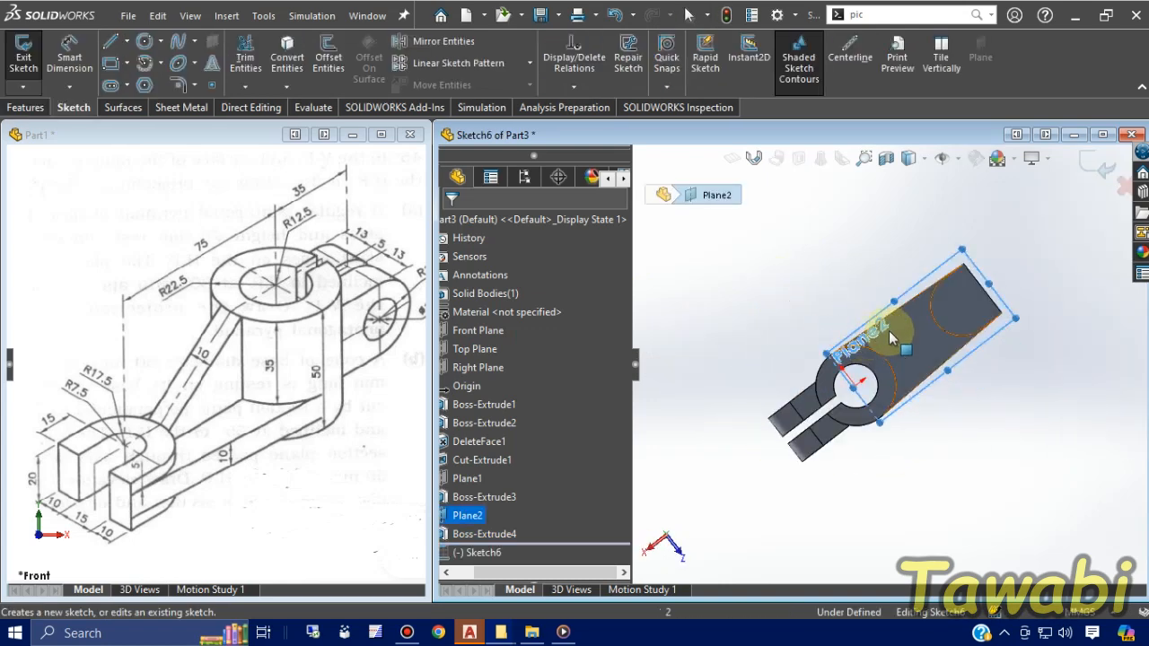
left_click(1106, 171)
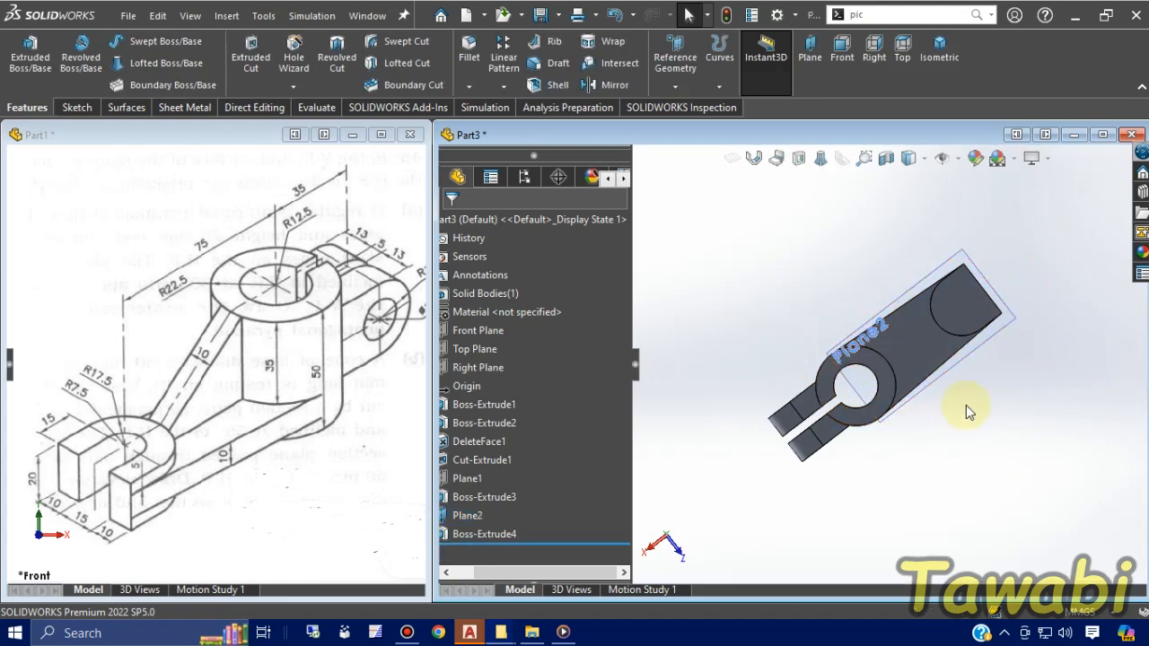
Step: Hide the mid plane Plane2 in the model
left_click(997, 335)
left_click(1082, 283)
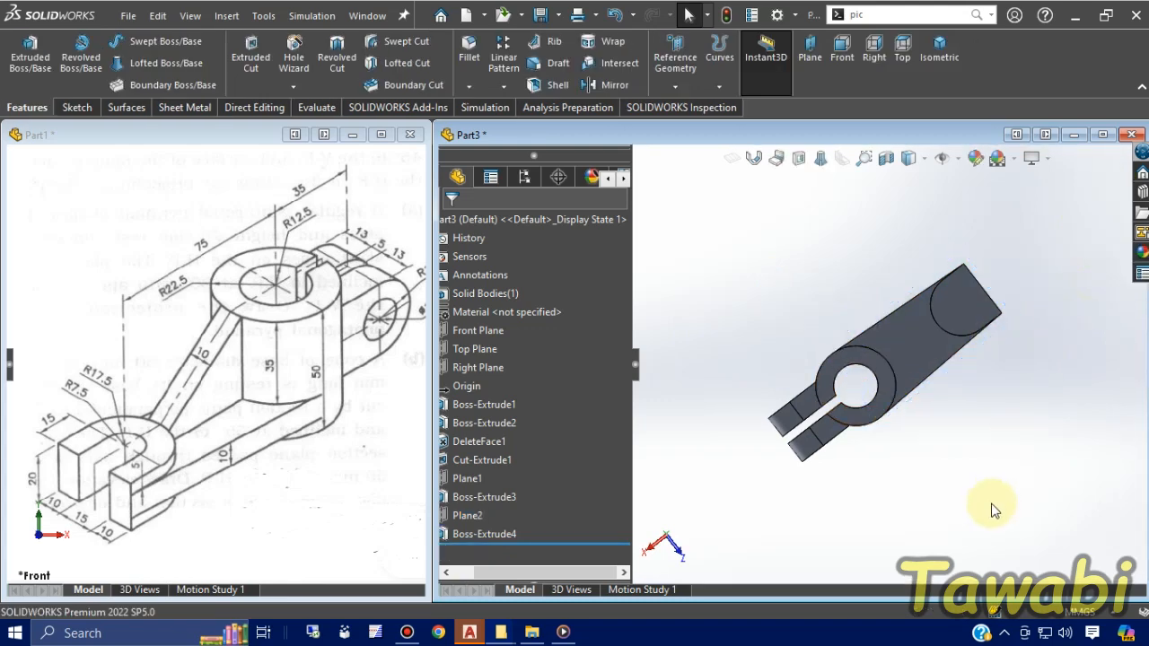
Step: Sketch a 15 mm diameter circle on the top face of the fork end, concentric with its rounded edge
middle_click_drag(994, 506, 812, 401)
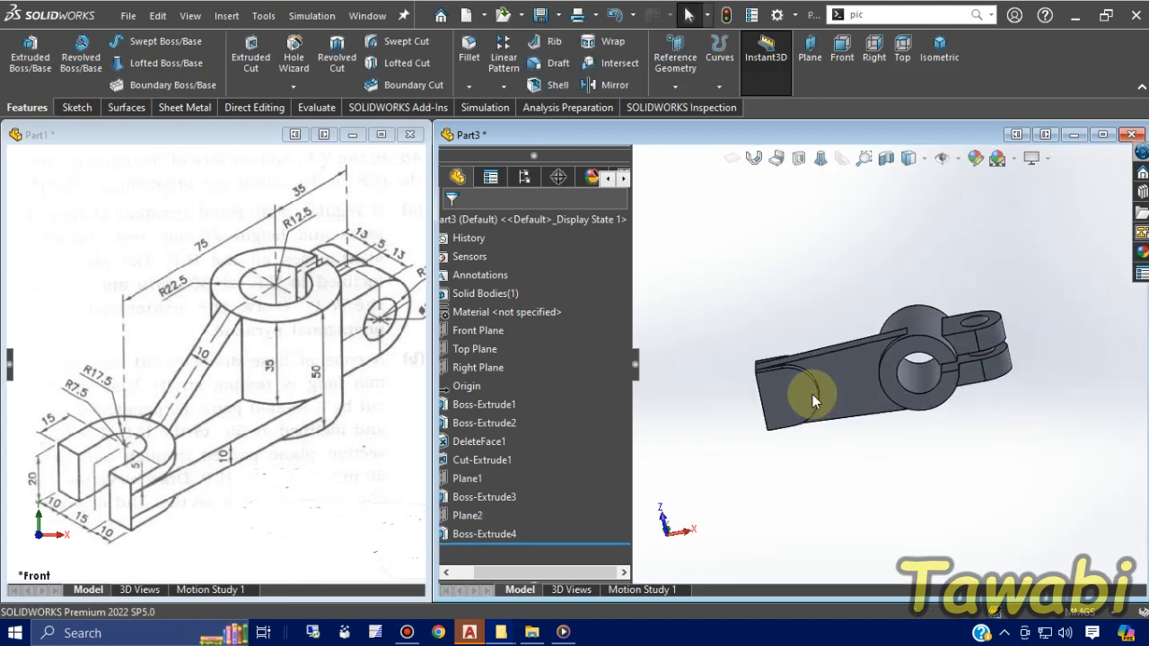
key("ctrl+7")
middle_click_drag(802, 498, 900, 505)
left_click(801, 455)
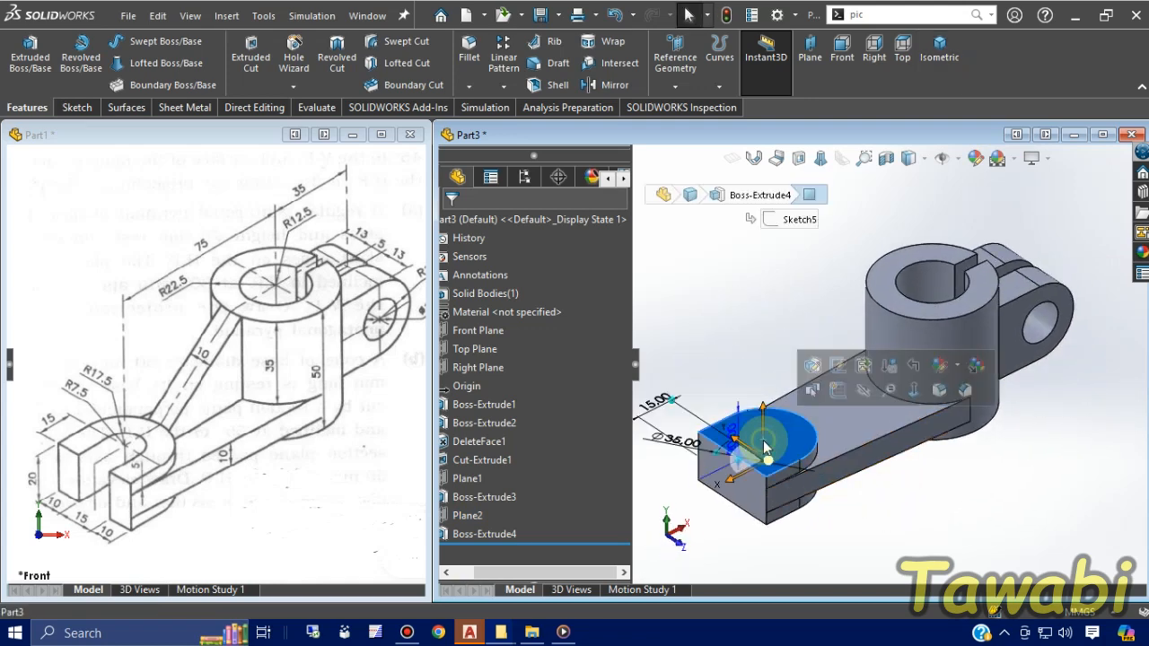
left_click(827, 396)
left_click(875, 529)
scroll(862, 489, "up", 4)
scroll(770, 292, "down", 4)
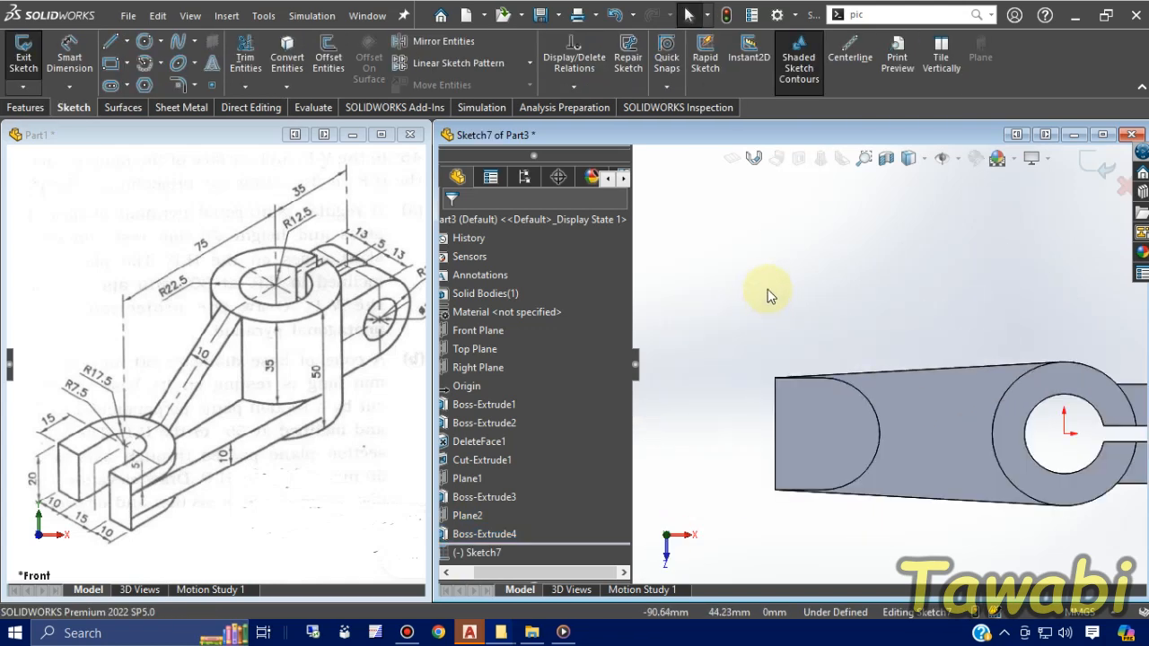
left_click(144, 41)
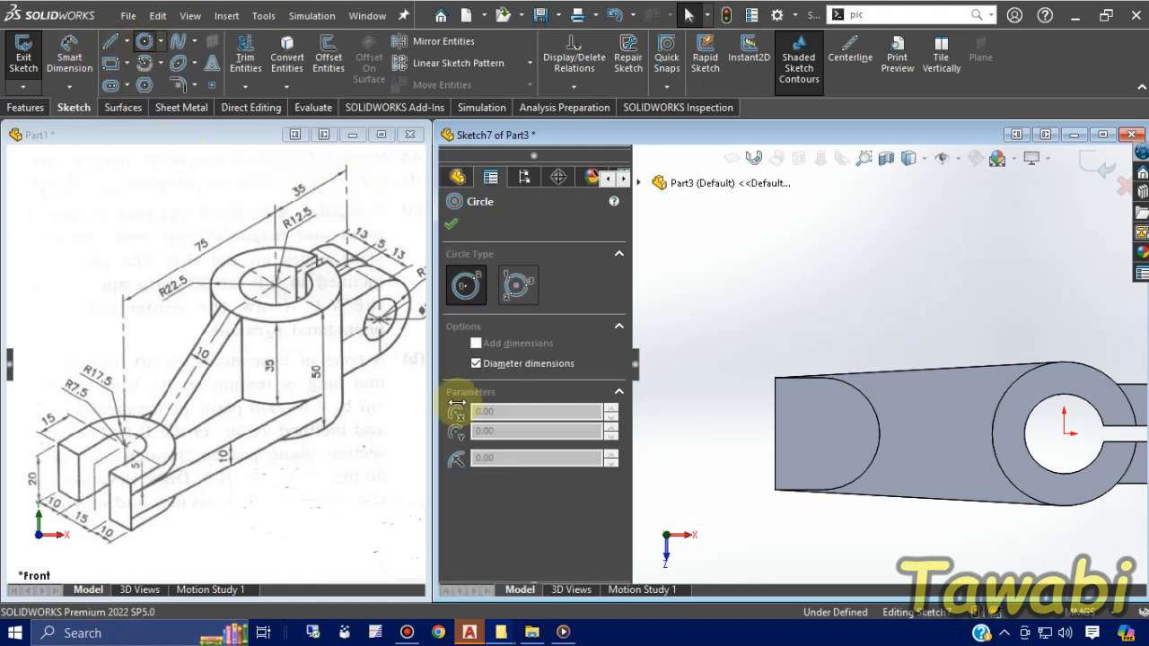
left_click(823, 436)
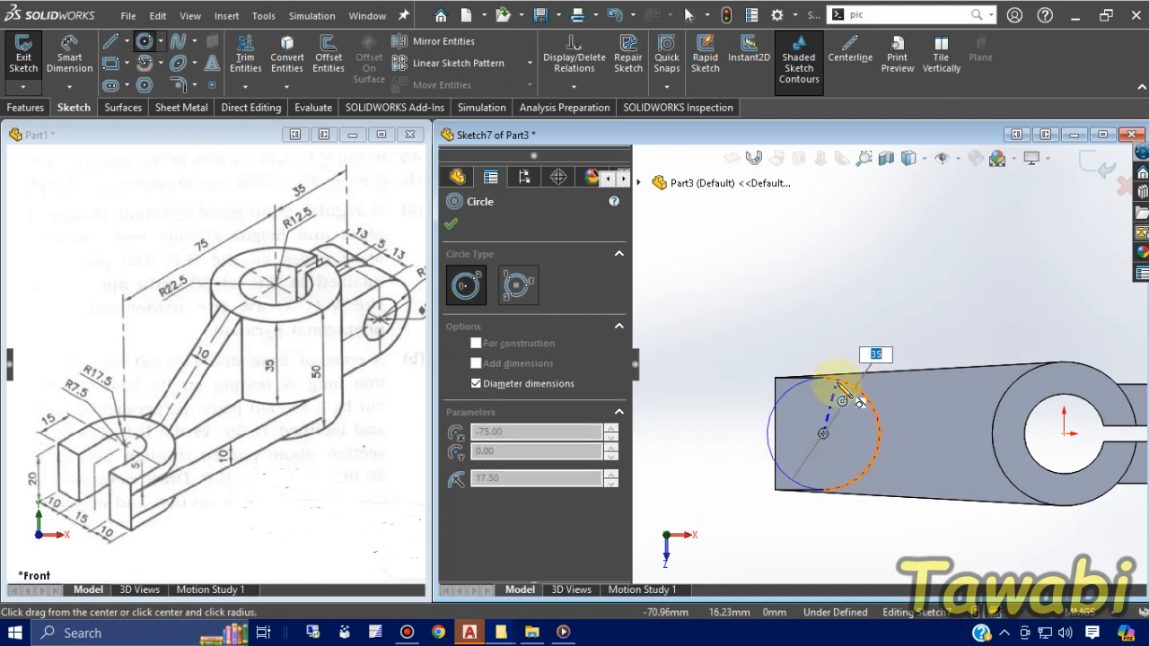
type("15")
key("Return")
key("Escape")
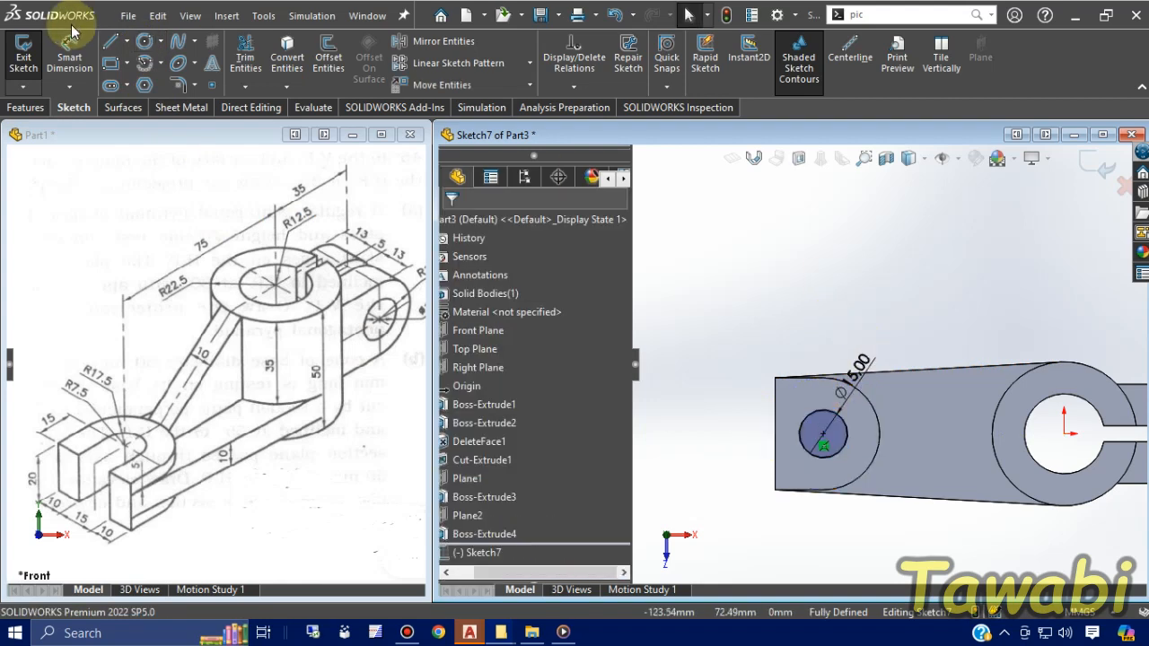
Step: Draw three lines from the circle's lower quadrant point to the arm's outer end edge, along it, and back to the upper quadrant point
left_click(110, 41)
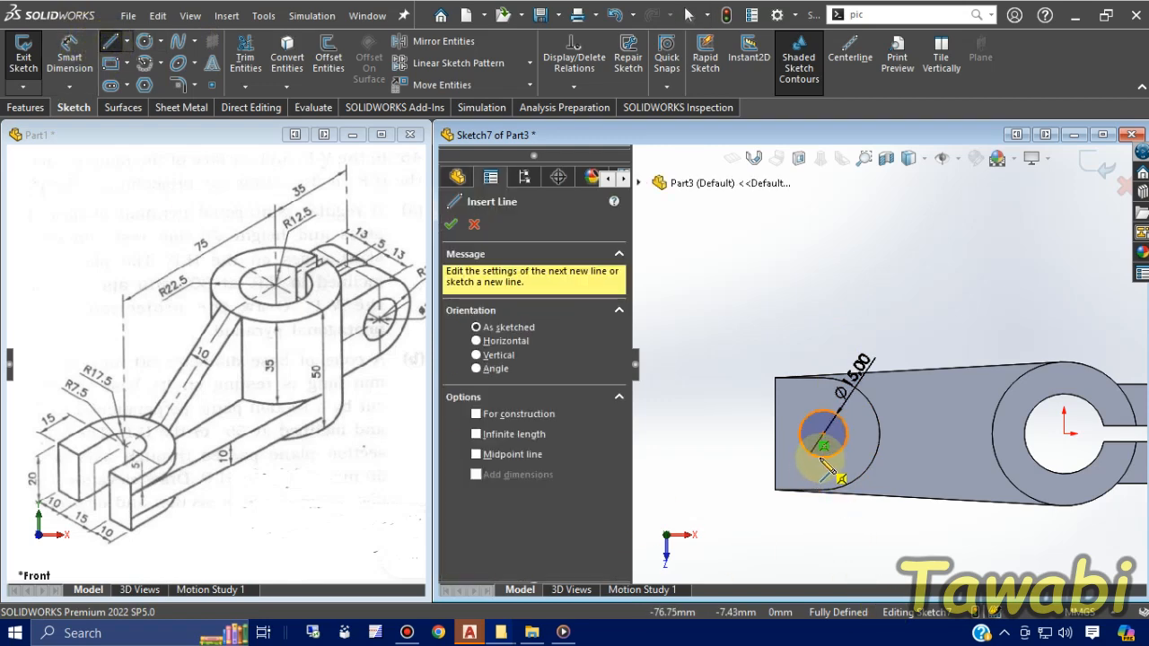
left_click(821, 449)
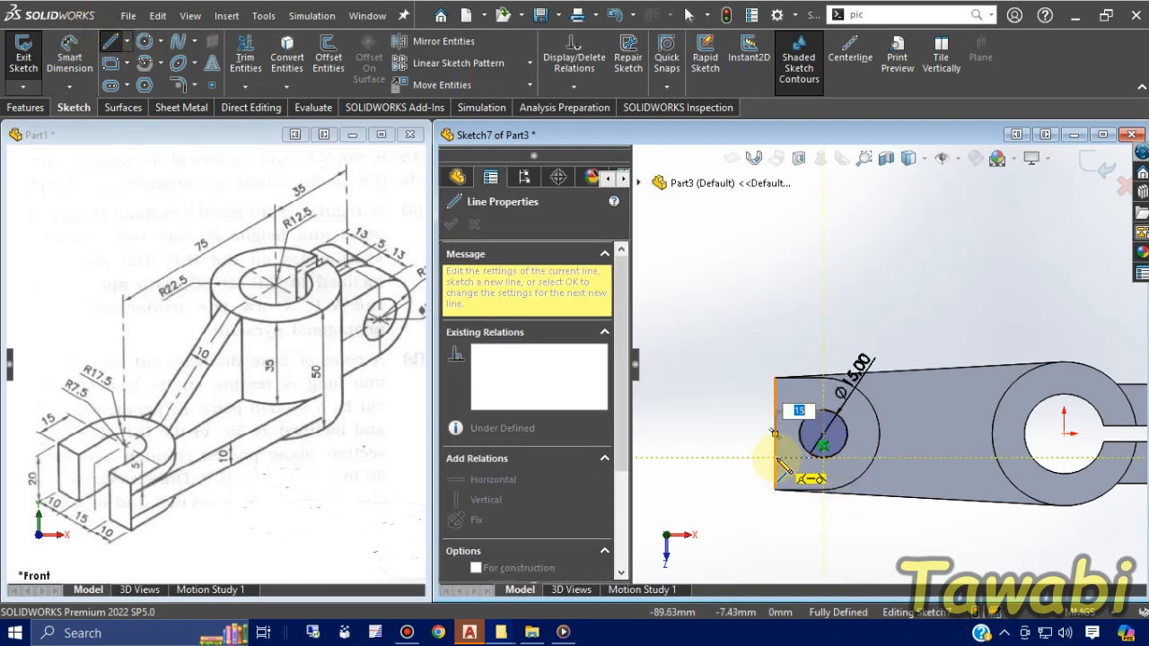
left_click(775, 458)
scroll(774, 438, "down", 1)
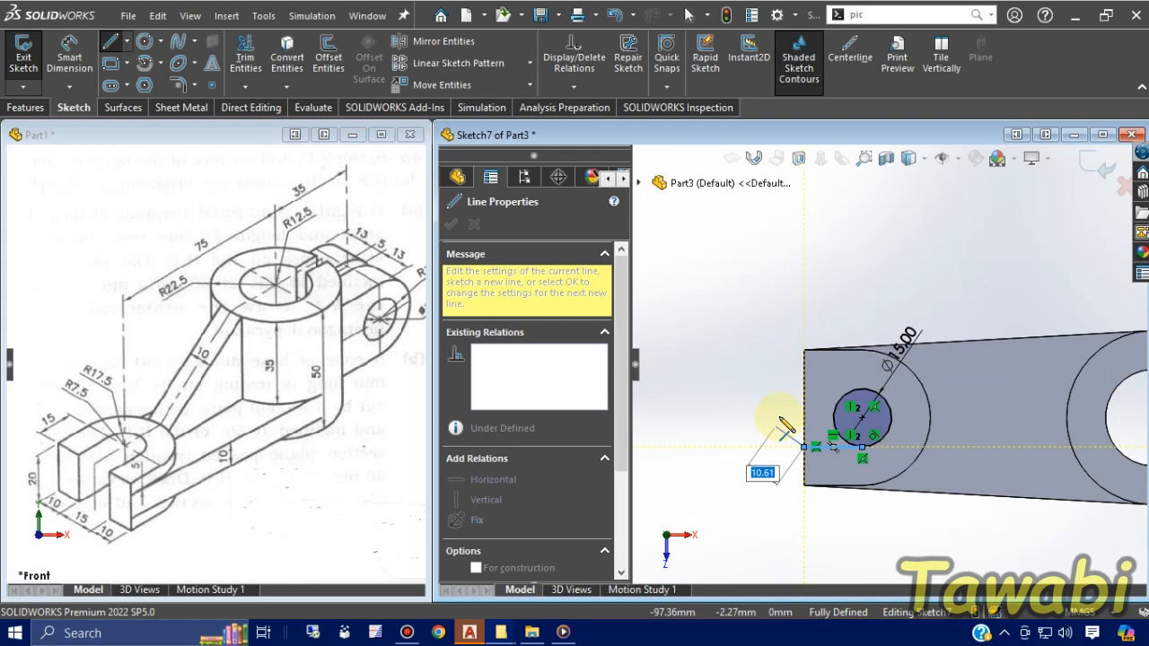
left_click(804, 390)
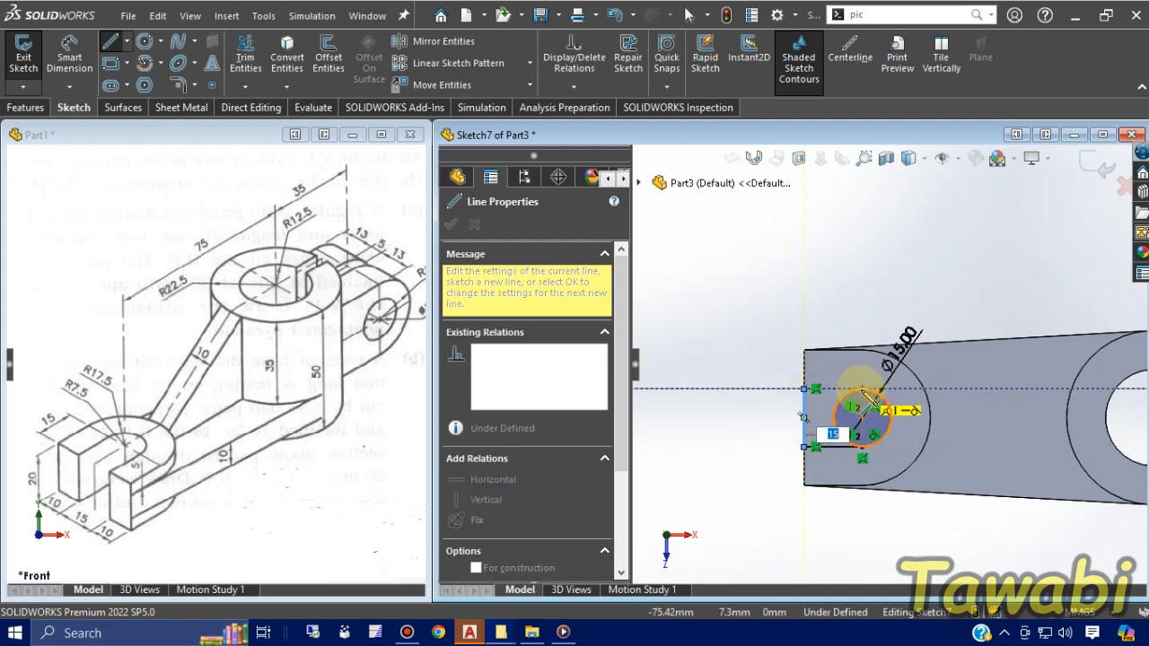
left_click(863, 392)
key("Escape")
scroll(851, 318, "down", 1)
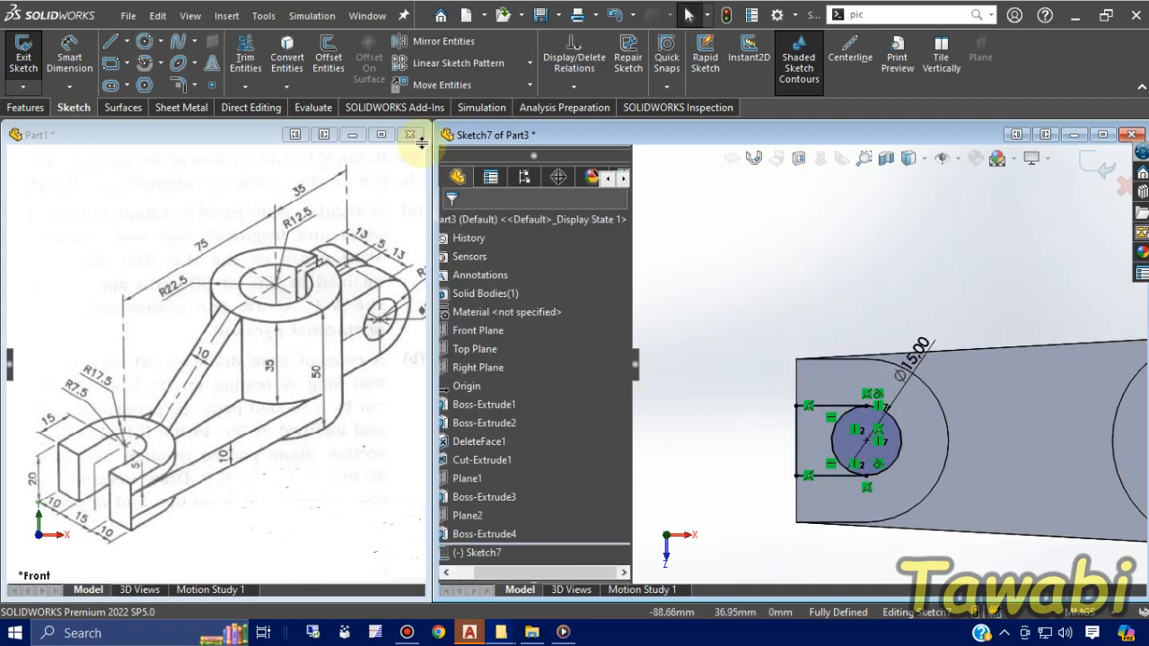
Step: Trim away the half of the 15 mm circle facing the arm's outer end with Power trim
left_click(245, 56)
scroll(850, 480, "down", 1)
left_click_drag(838, 424, 827, 471)
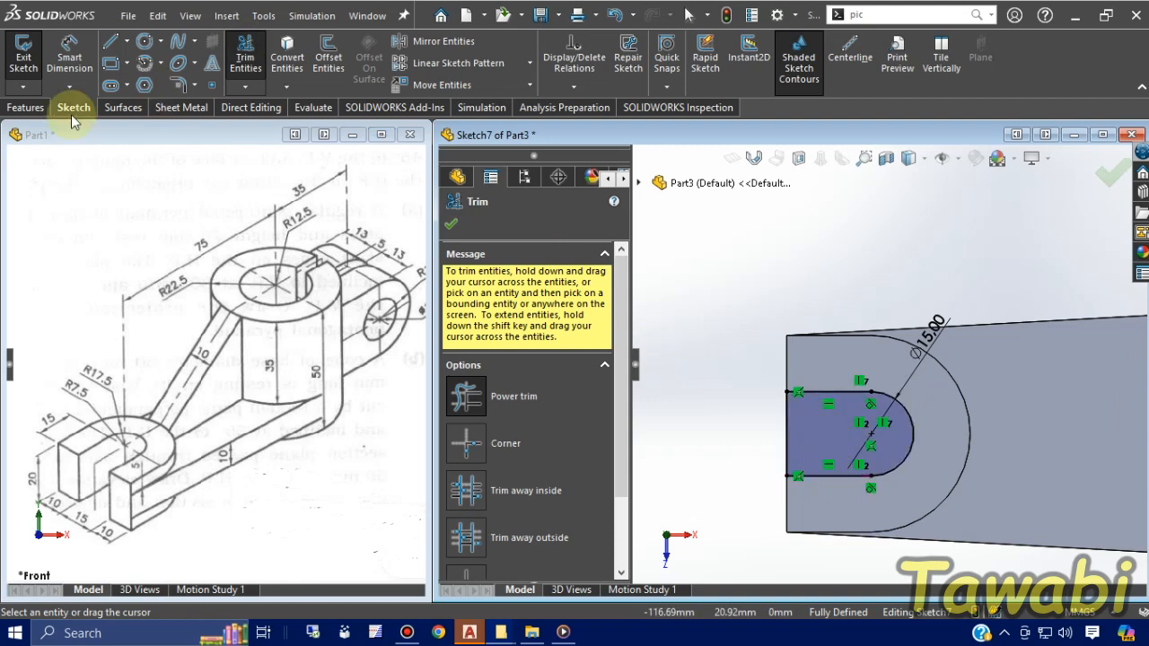
Step: Cut the U-shaped slot profile through the fork end with the Through All end condition
middle_click_drag(1005, 266, 964, 386)
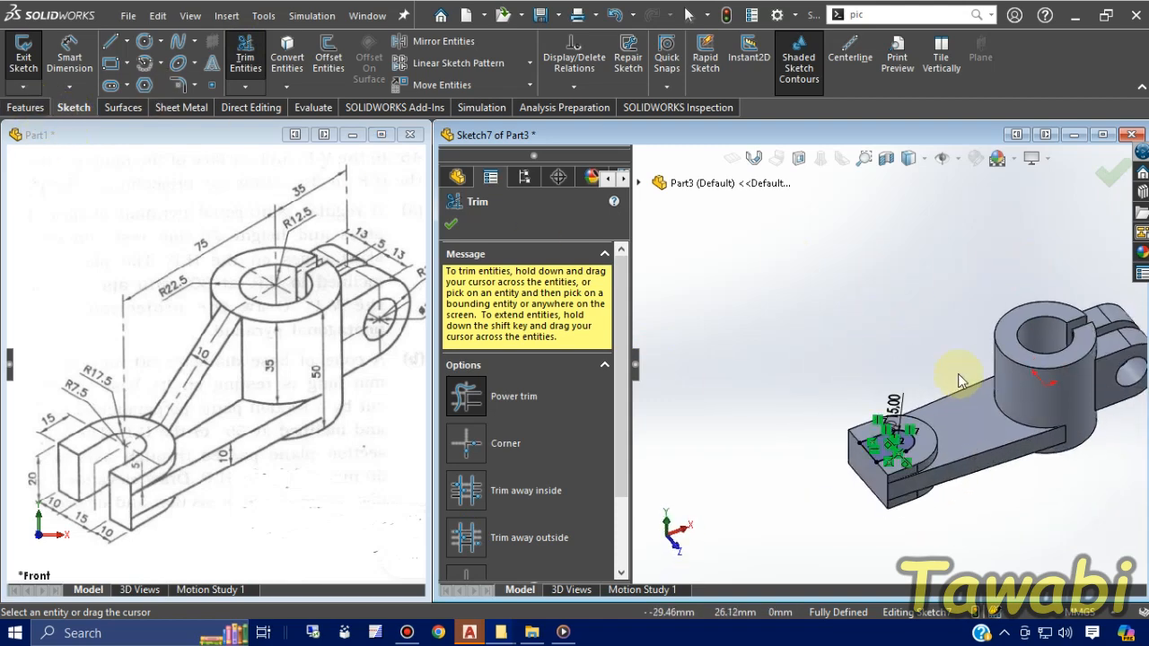
left_click(27, 107)
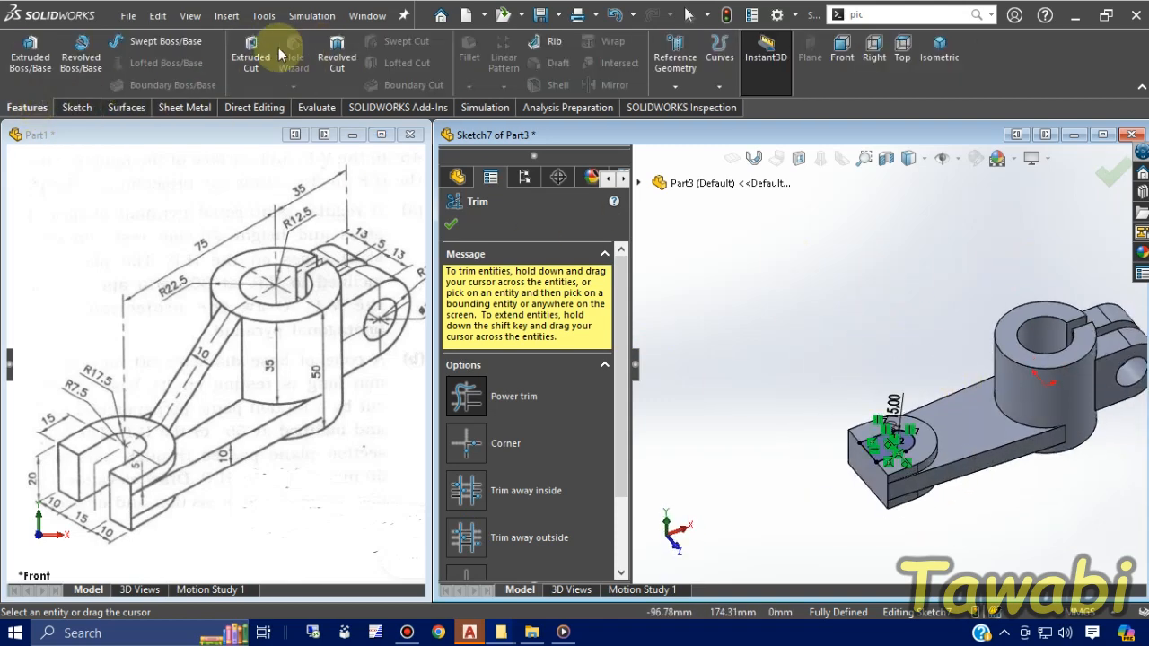
left_click(251, 56)
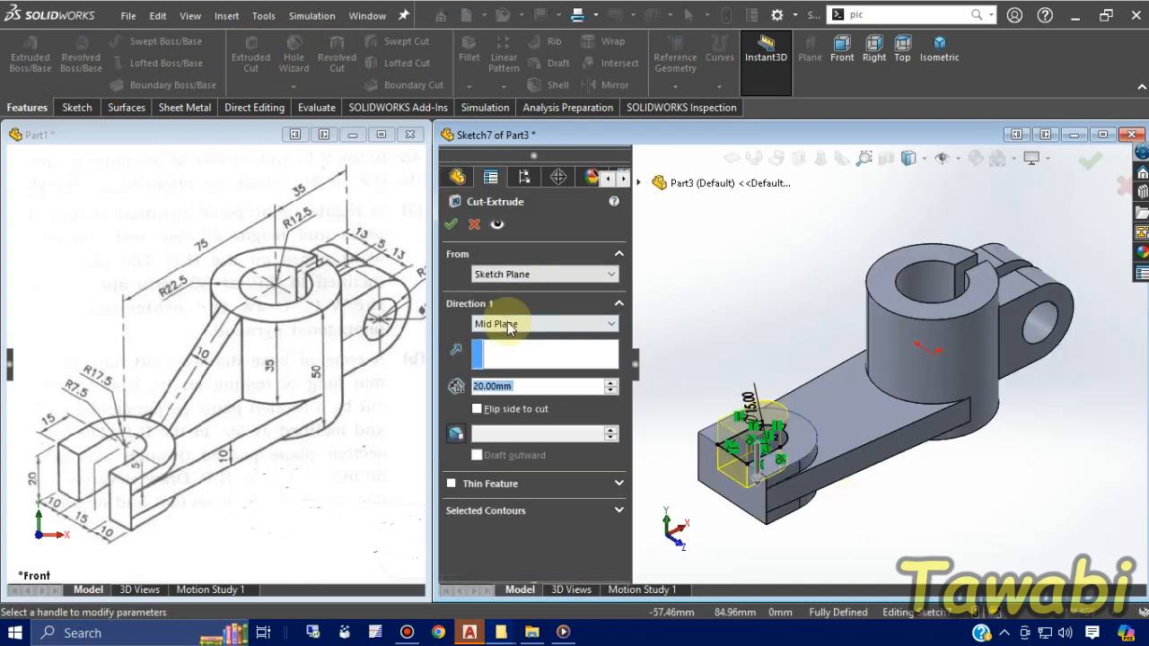
left_click(574, 323)
left_click(493, 348)
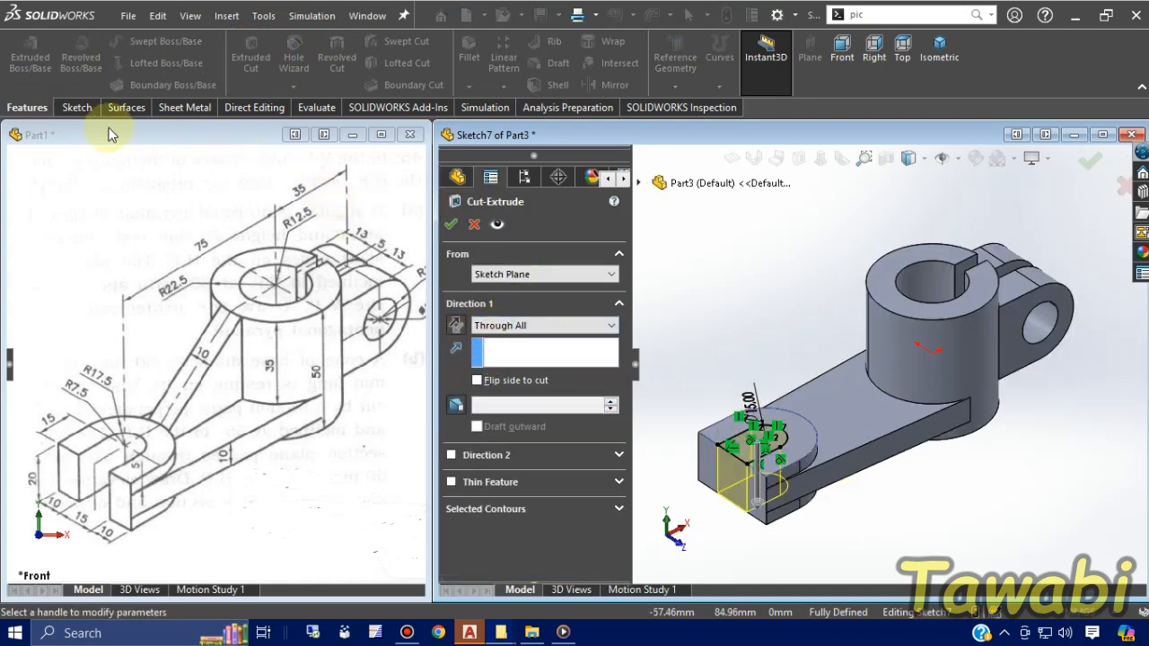
left_click(453, 225)
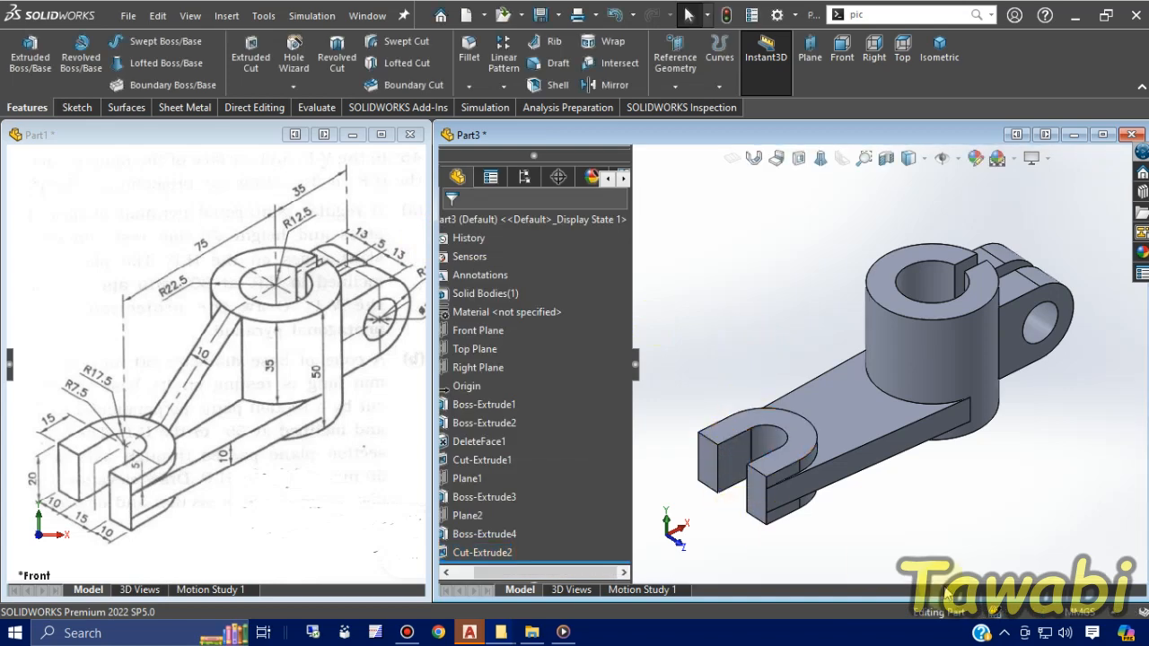
Step: Start a new sketch on the top face of the arm between the cylinder and the fork end
scroll(166, 346, "down", 3)
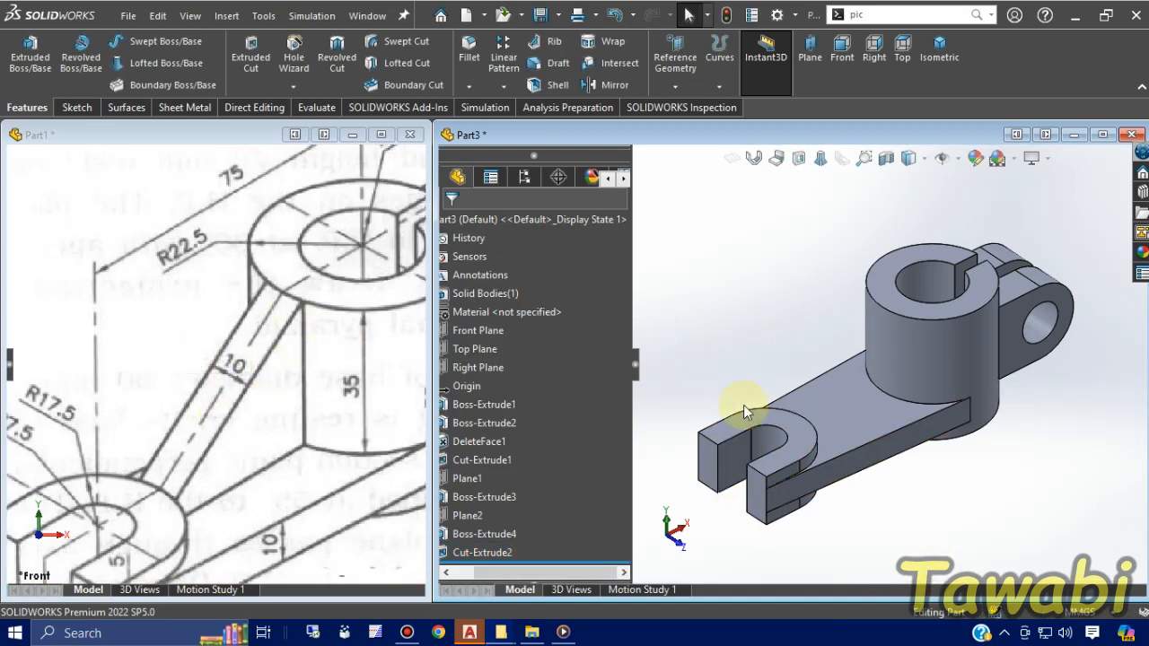
middle_click_drag(902, 479, 1022, 497)
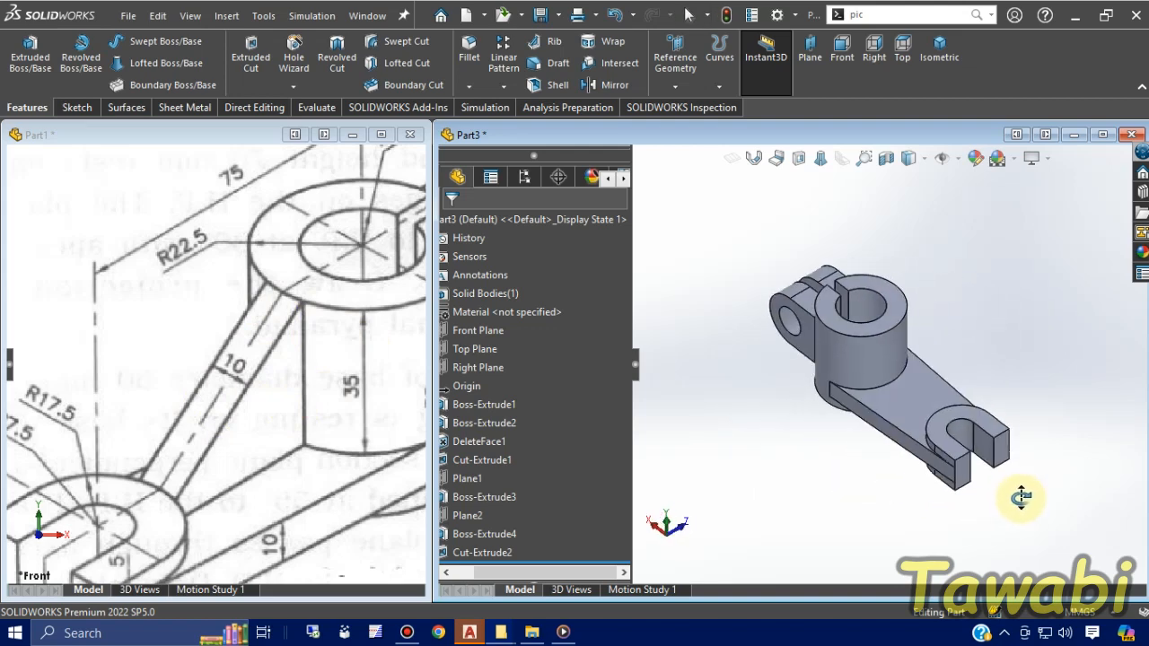
scroll(1024, 347, "down", 2)
left_click(862, 411)
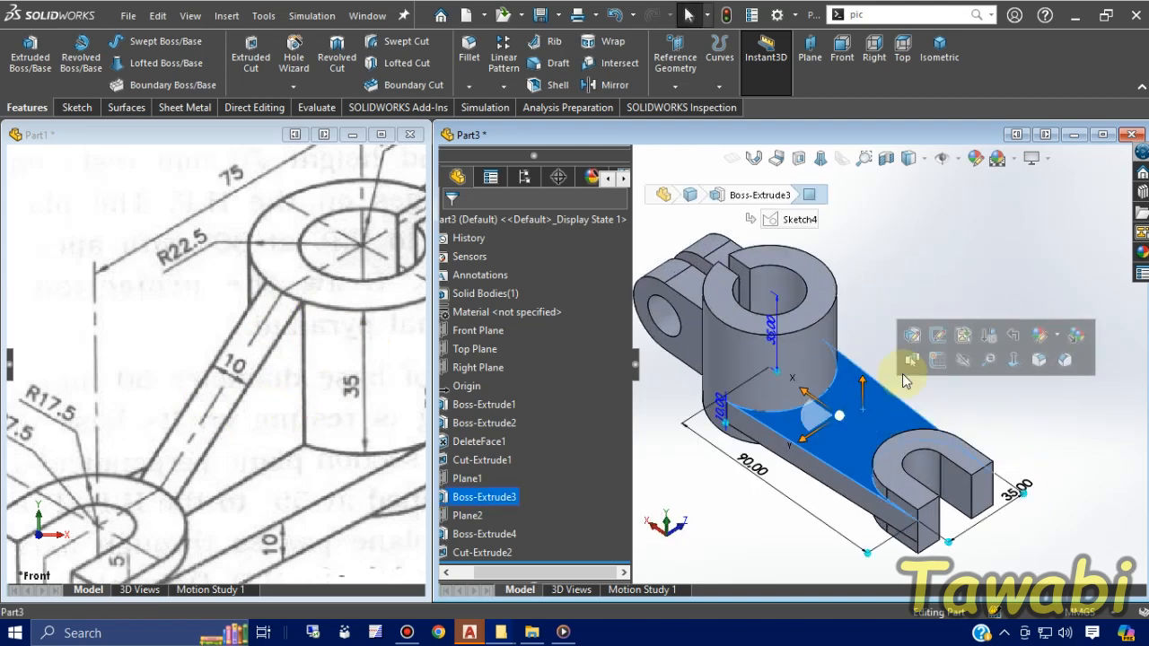
left_click(938, 350)
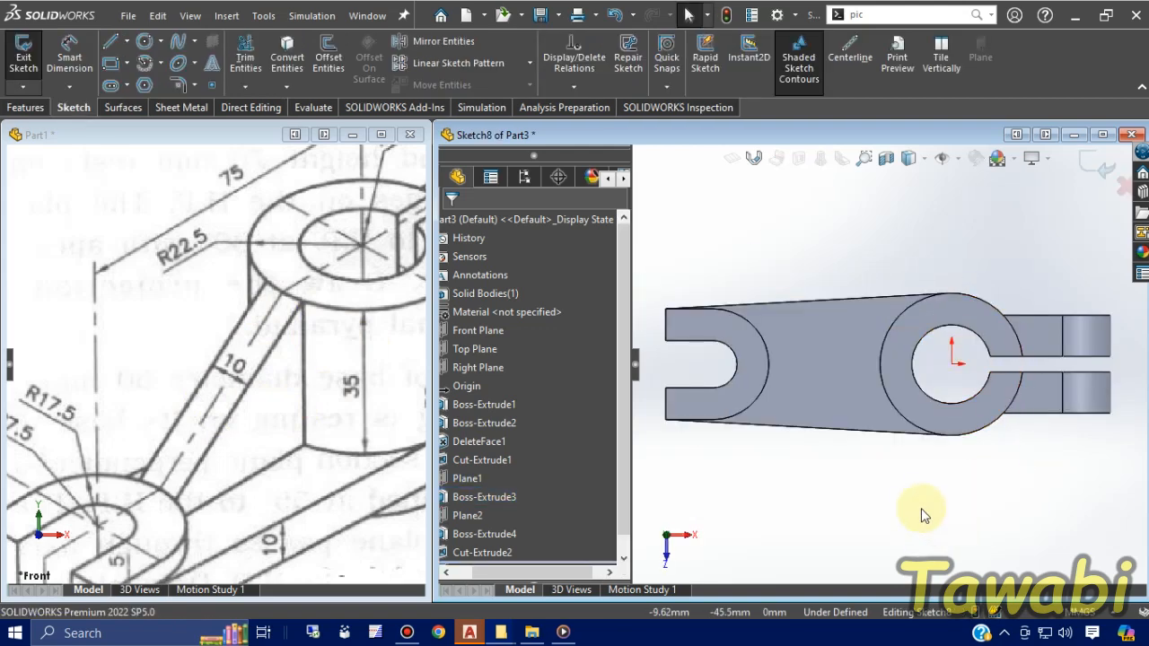
Step: Sketch a corner rectangle about 12 by 6 mm on the arm, starting on the cylinder's outer edge
left_click(126, 64)
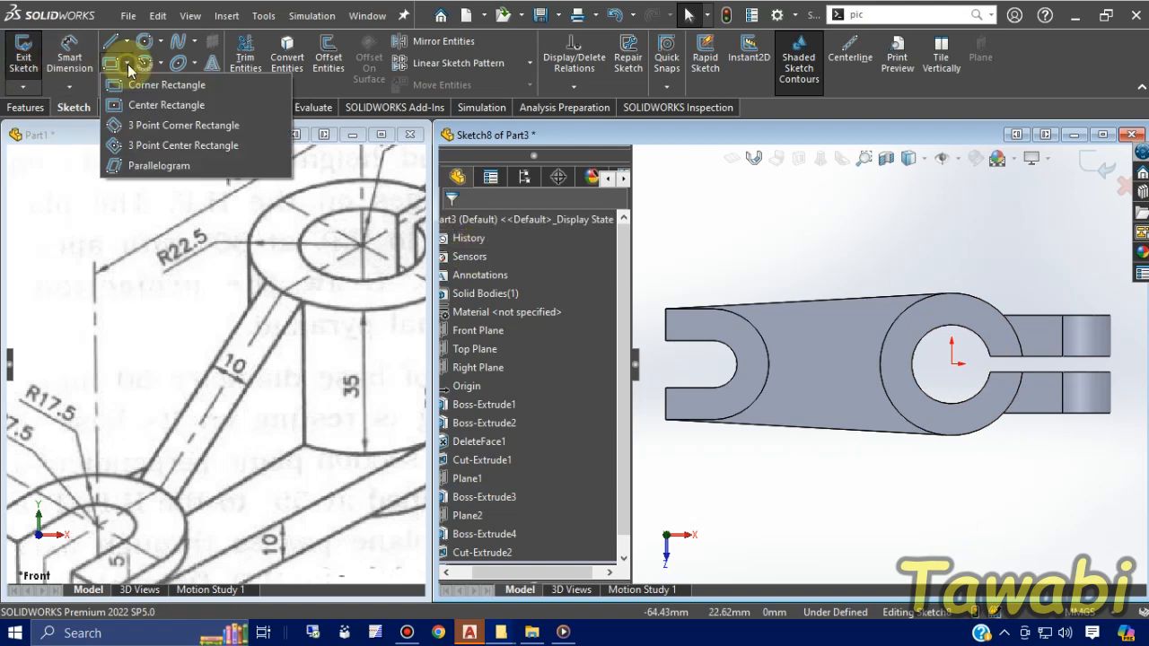
left_click(118, 85)
scroll(871, 354, "down", 2)
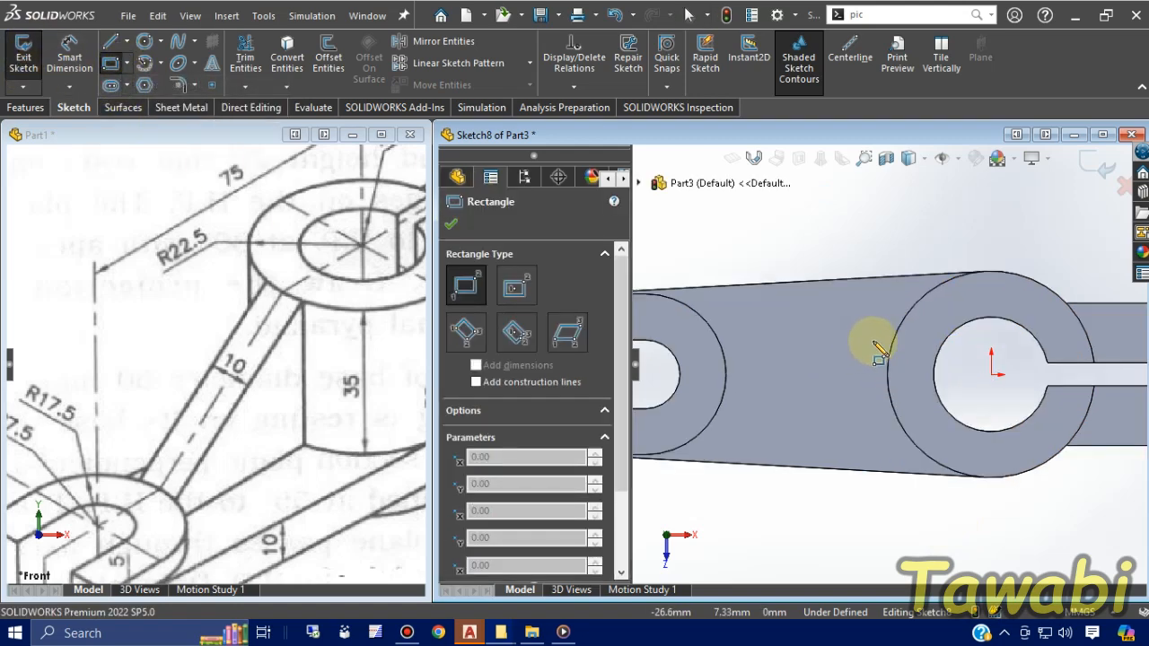
left_click(892, 349)
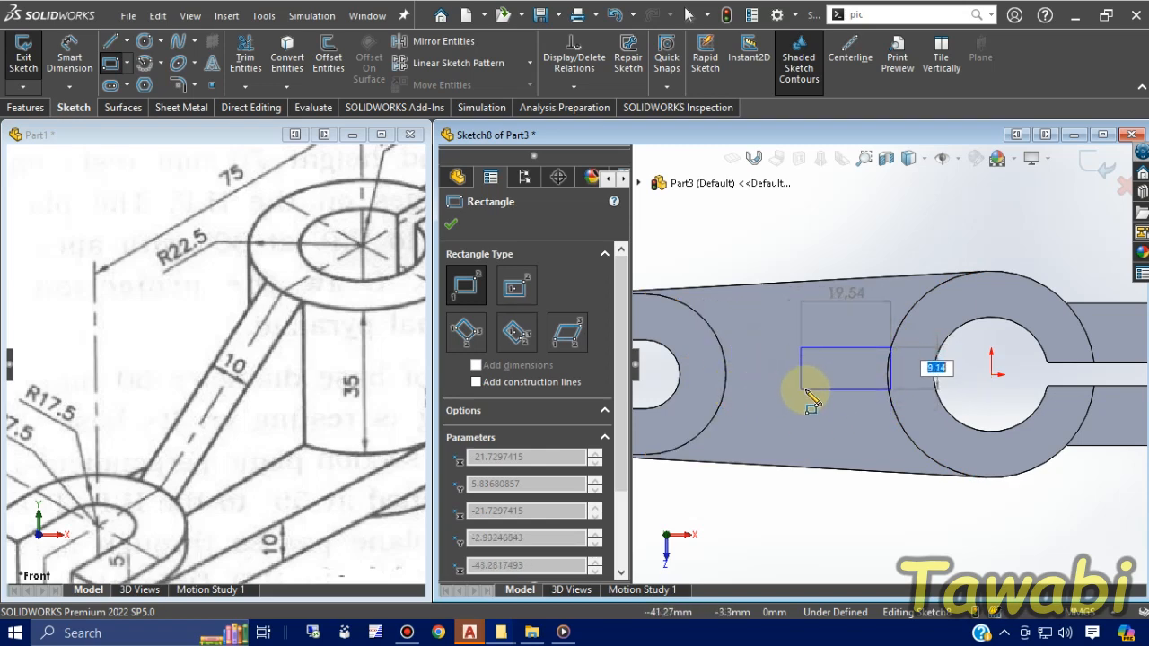
left_click(842, 381)
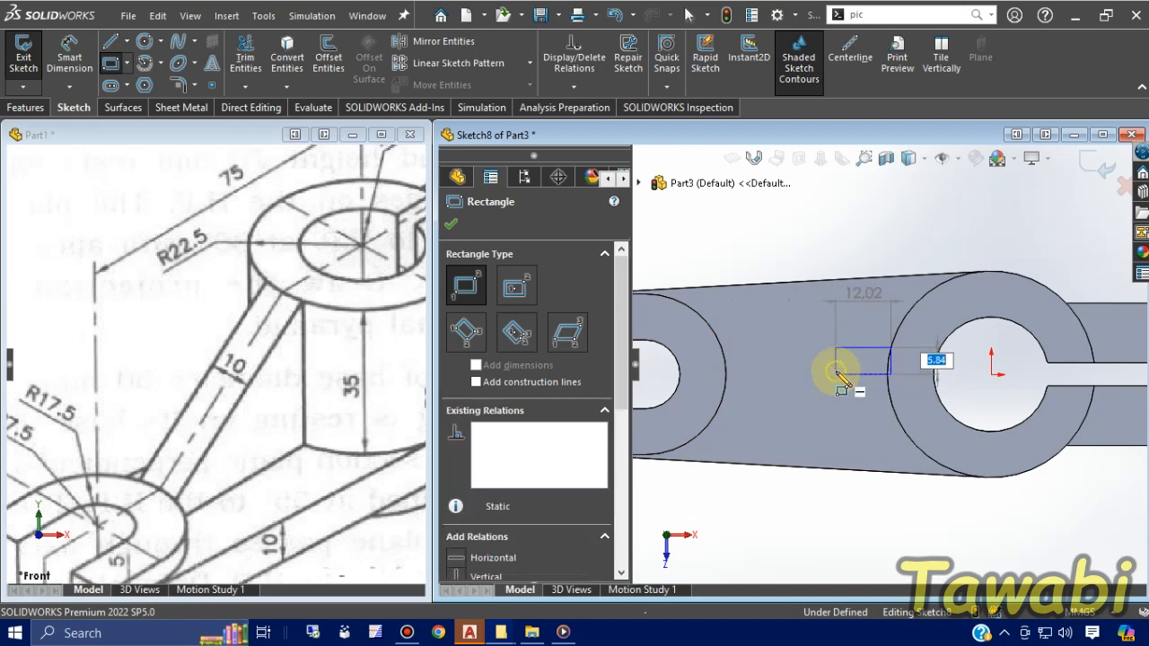
key("Escape")
Step: Try to make the rectangle's lower corner near the cylinder coincident with the cylinder's outer edge
scroll(902, 386, "down", 5)
scroll(861, 366, "down", 2)
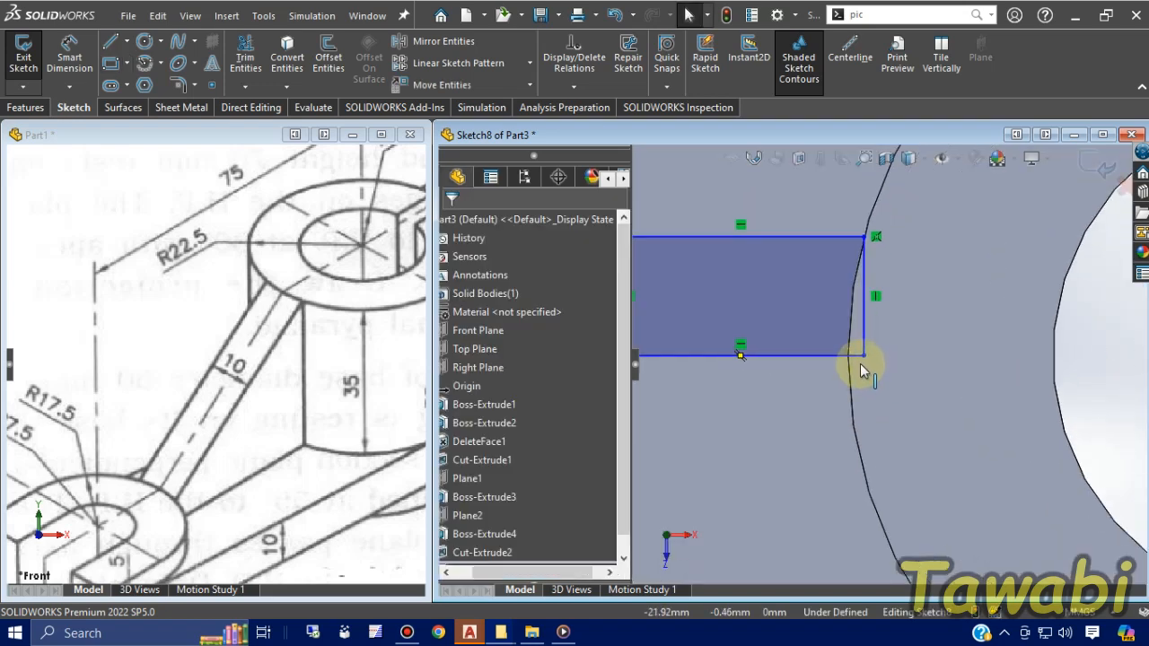
left_click(863, 357)
left_click(852, 397, "ctrl")
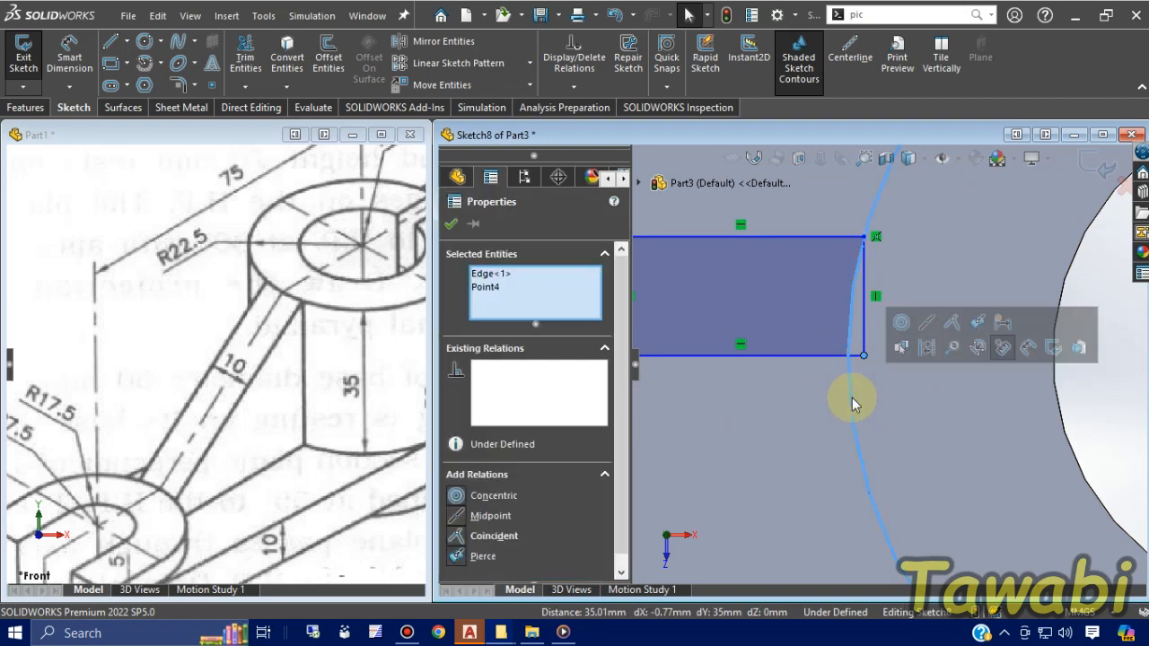
left_click(951, 324)
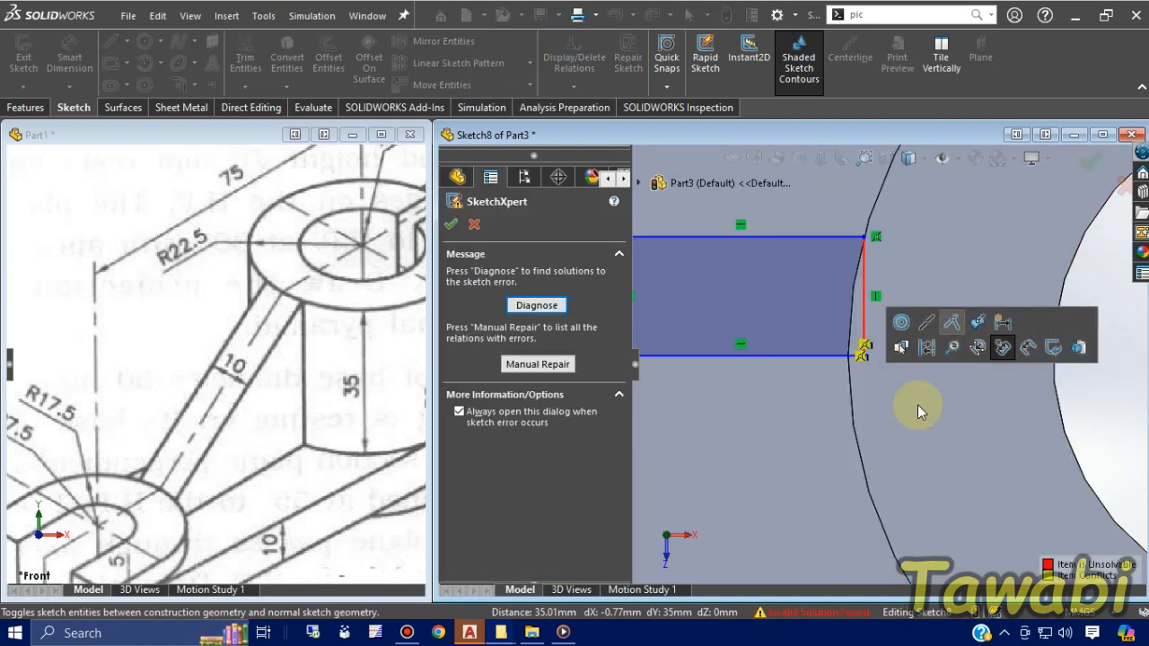
key("Escape")
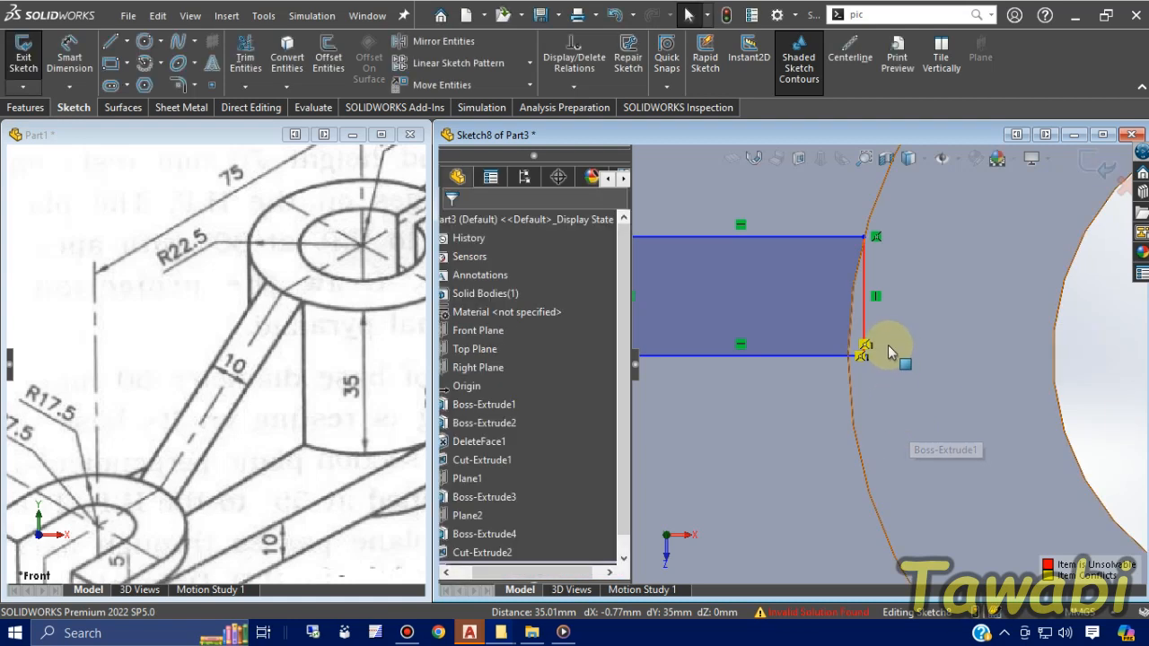
Step: Undo the coincident relation on the rectangle's corner and clear the selection
scroll(872, 348, "down", 6)
scroll(879, 350, "up", 3)
scroll(861, 421, "up", 2)
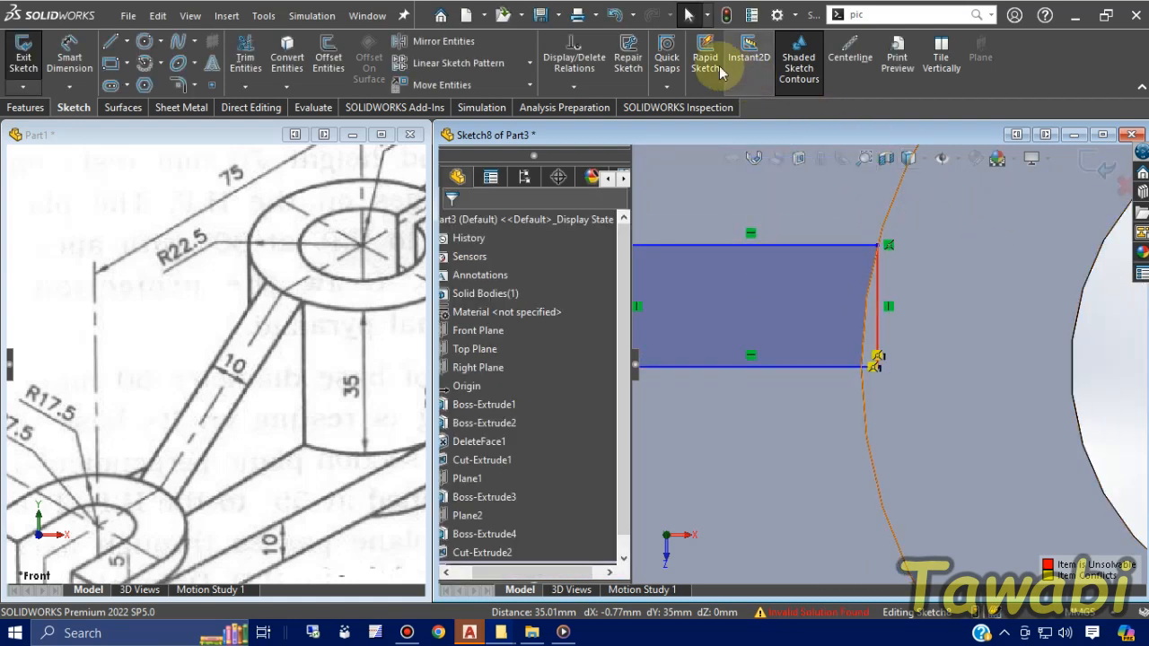
left_click(616, 15)
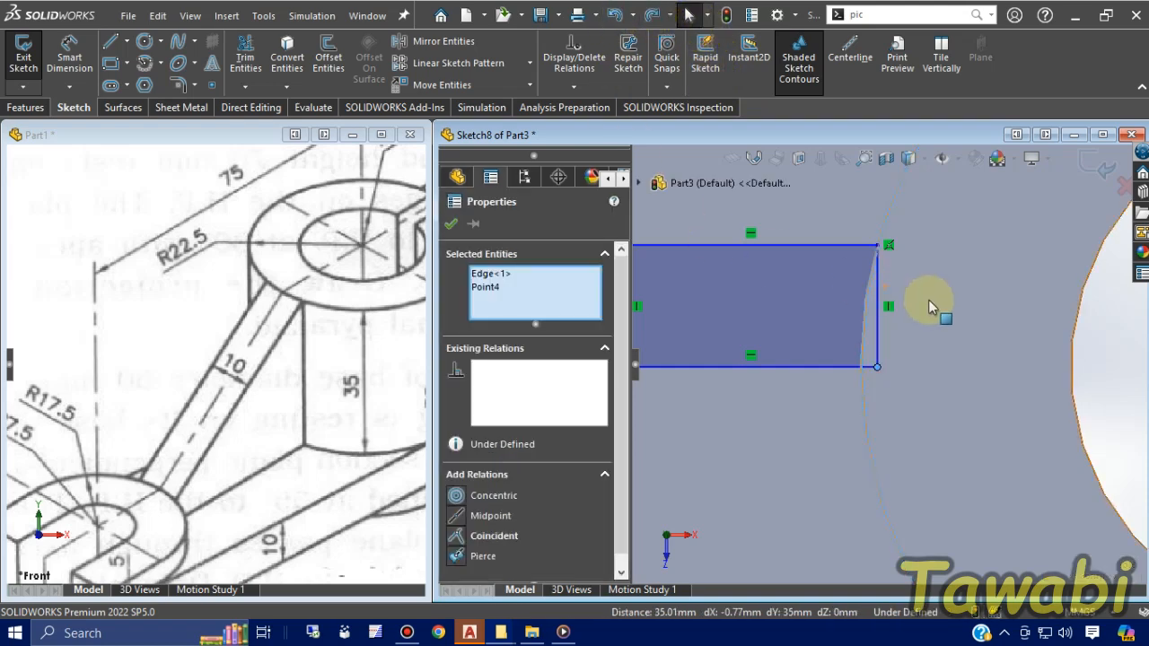
scroll(933, 350, "up", 3)
scroll(933, 357, "up", 2)
key("Escape")
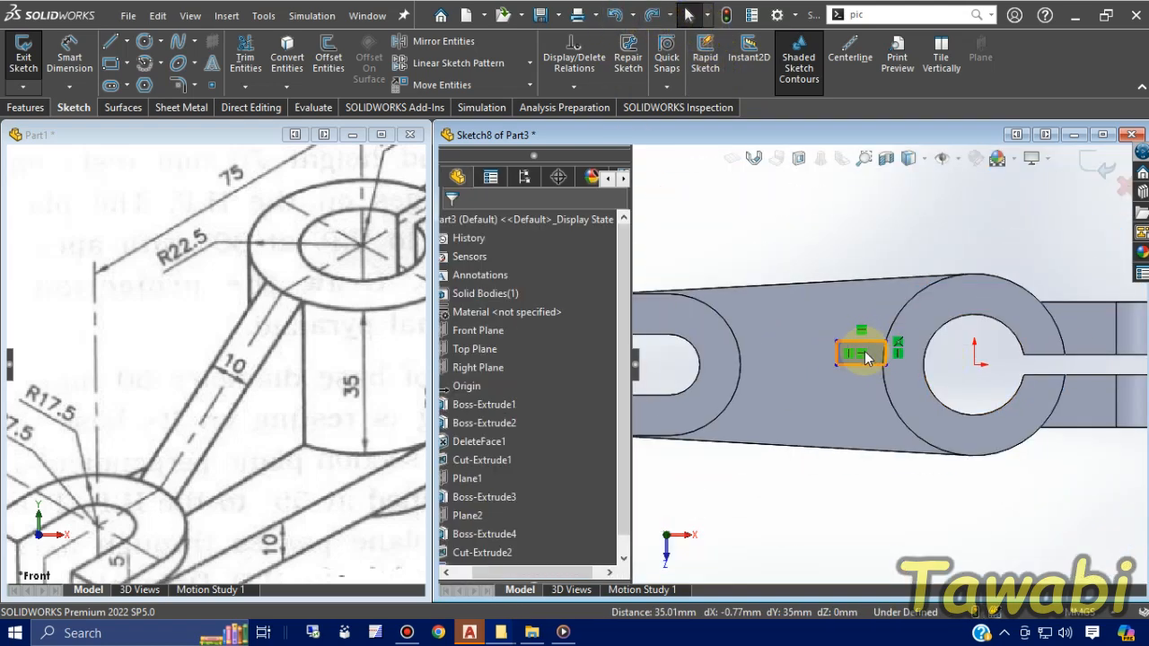
Step: Try again to apply a coincident relation between the small rectangle's lower corner and the cylinder's edge
scroll(869, 372, "down", 1)
scroll(869, 375, "down", 2)
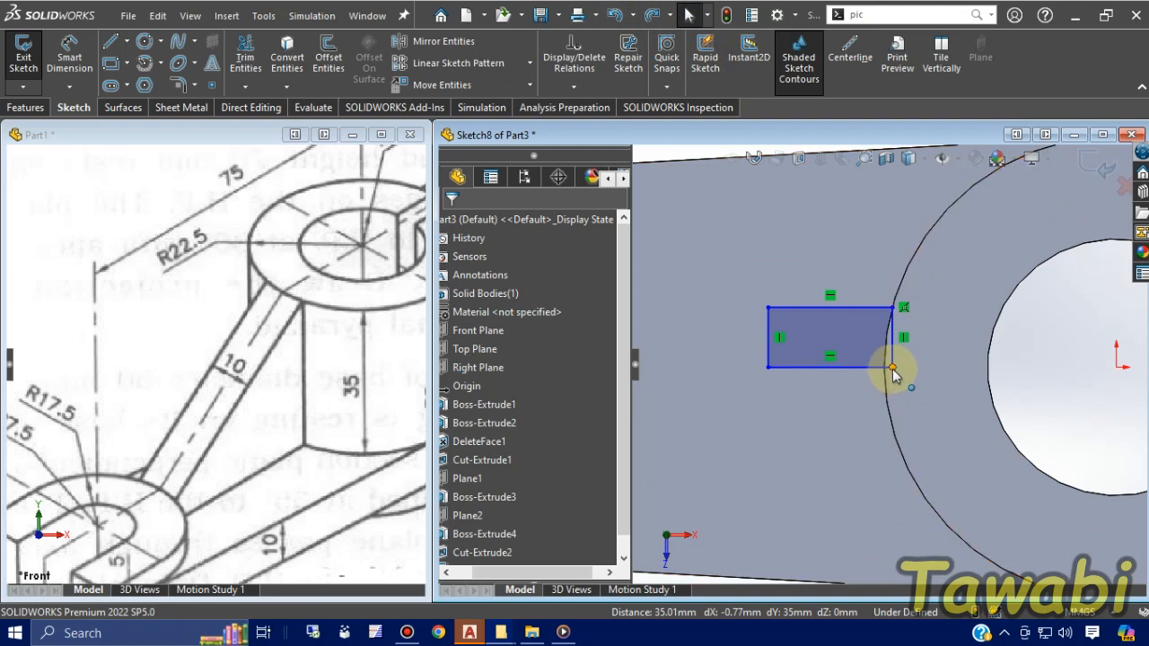
left_click(892, 369)
left_click(885, 397, "ctrl")
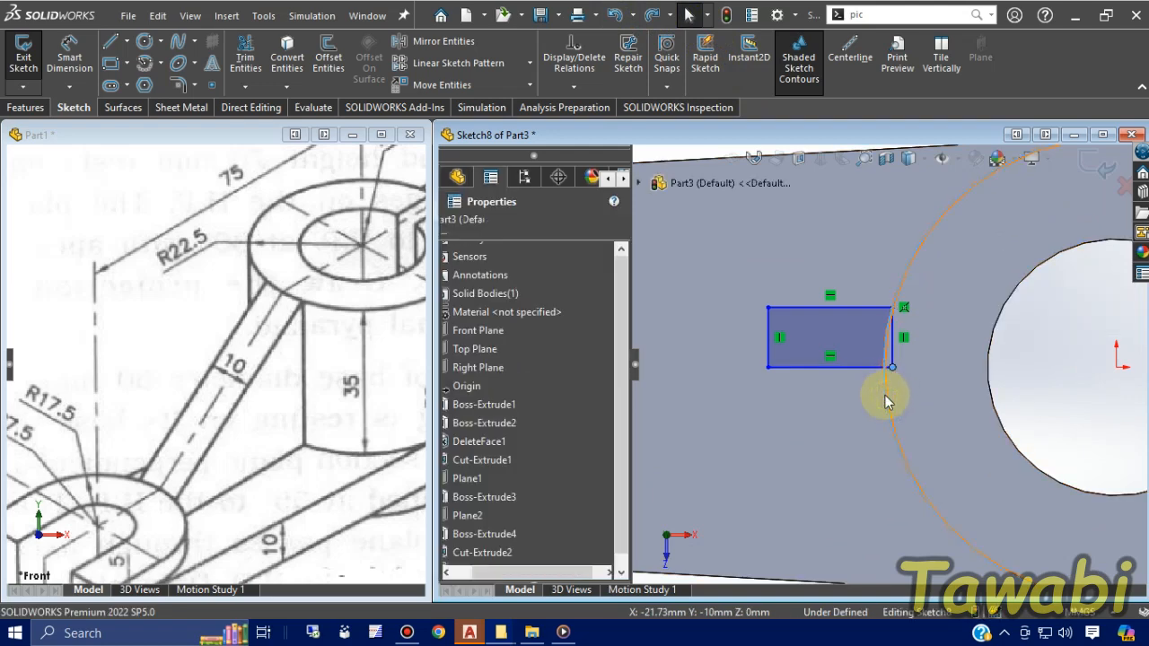
left_click(986, 325)
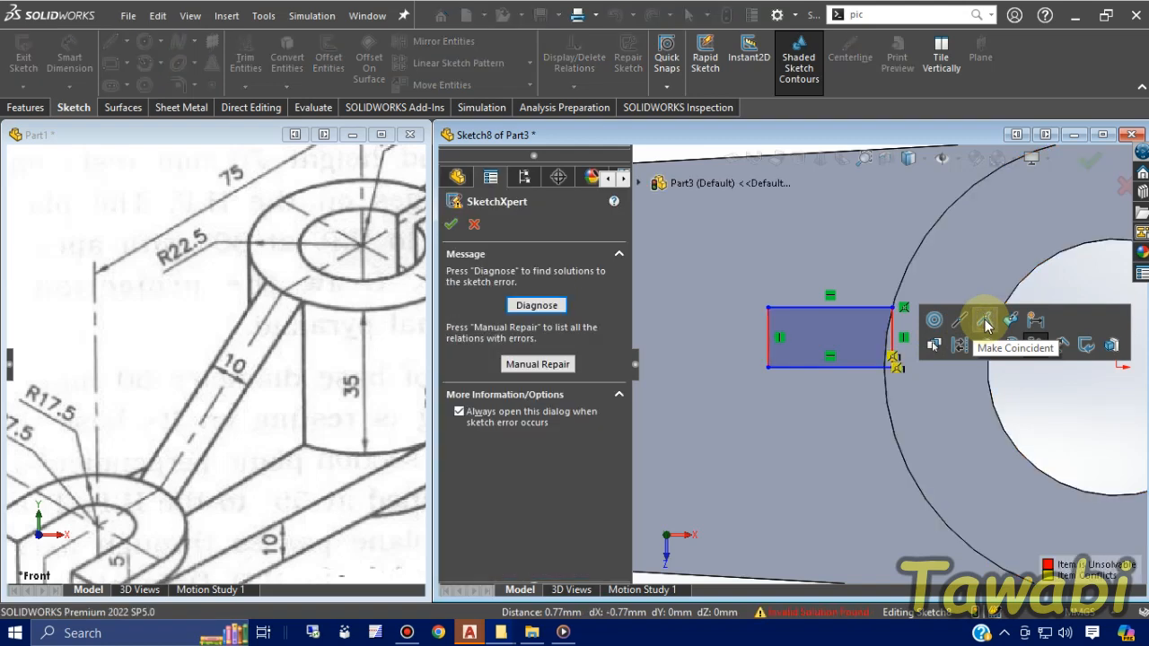
left_click(474, 224)
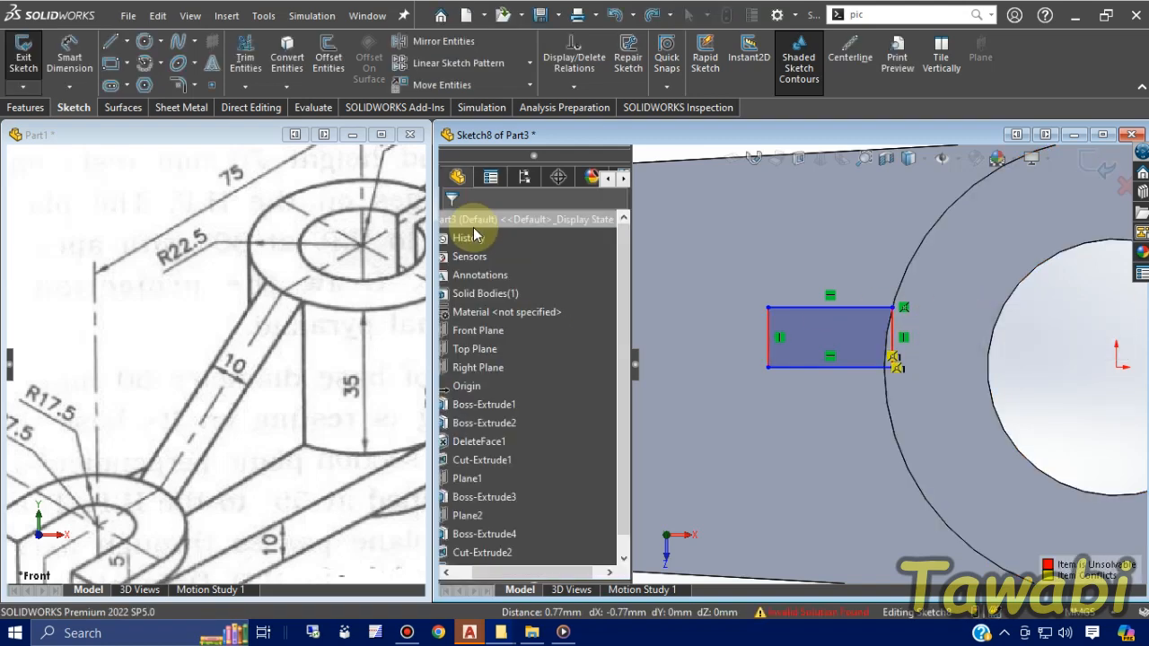
Step: Undo the repeated coincident relation and delete all four lines of the small rectangle
scroll(896, 396, "up", 3)
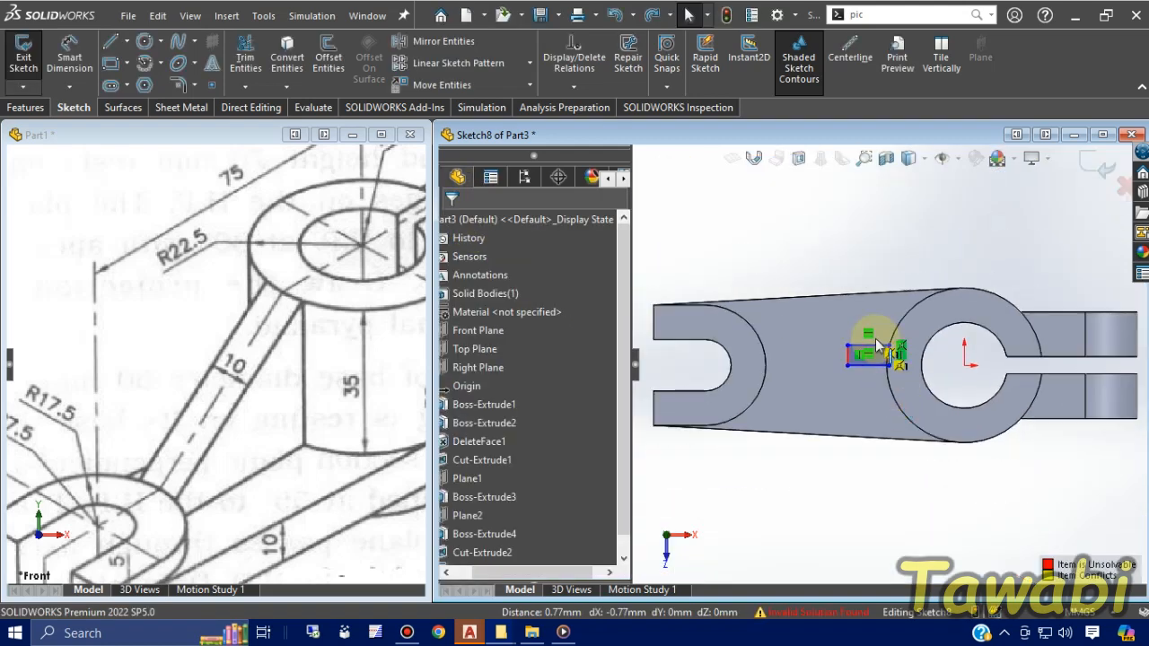
scroll(873, 350, "down", 1)
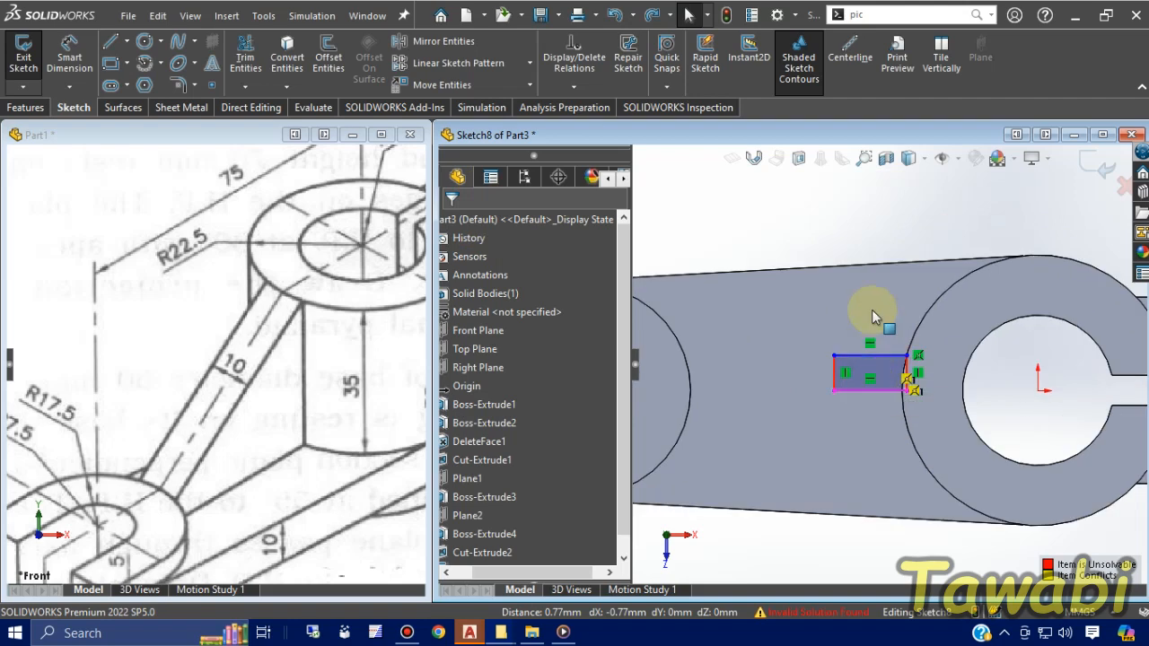
left_click(624, 17)
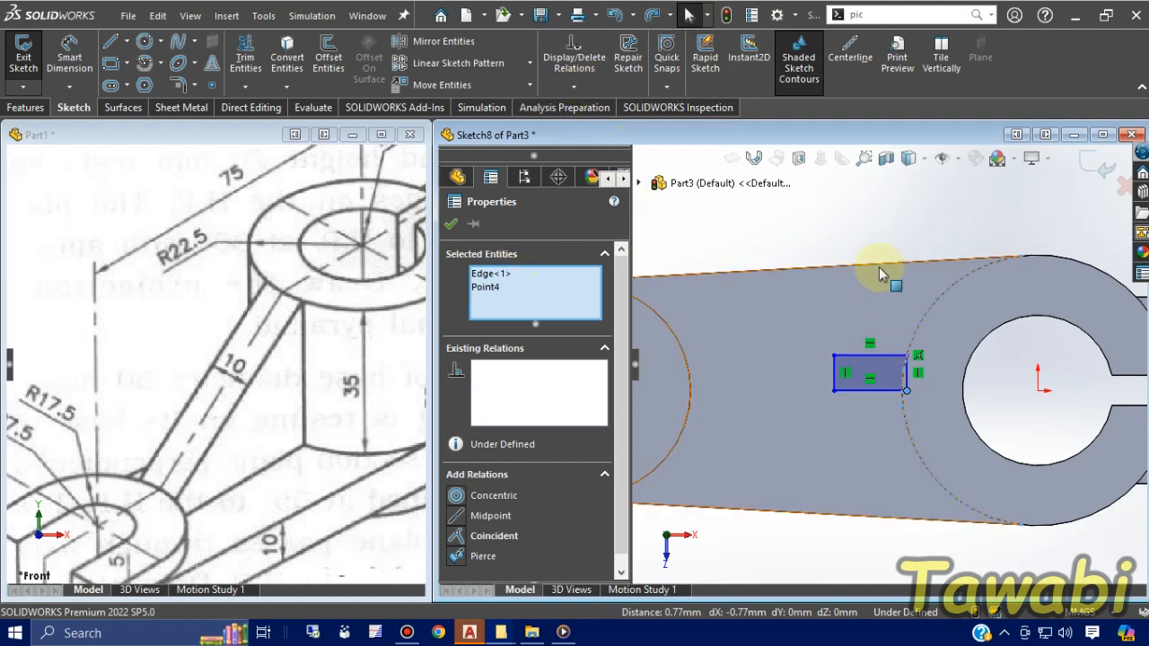
left_click_drag(788, 240, 915, 409)
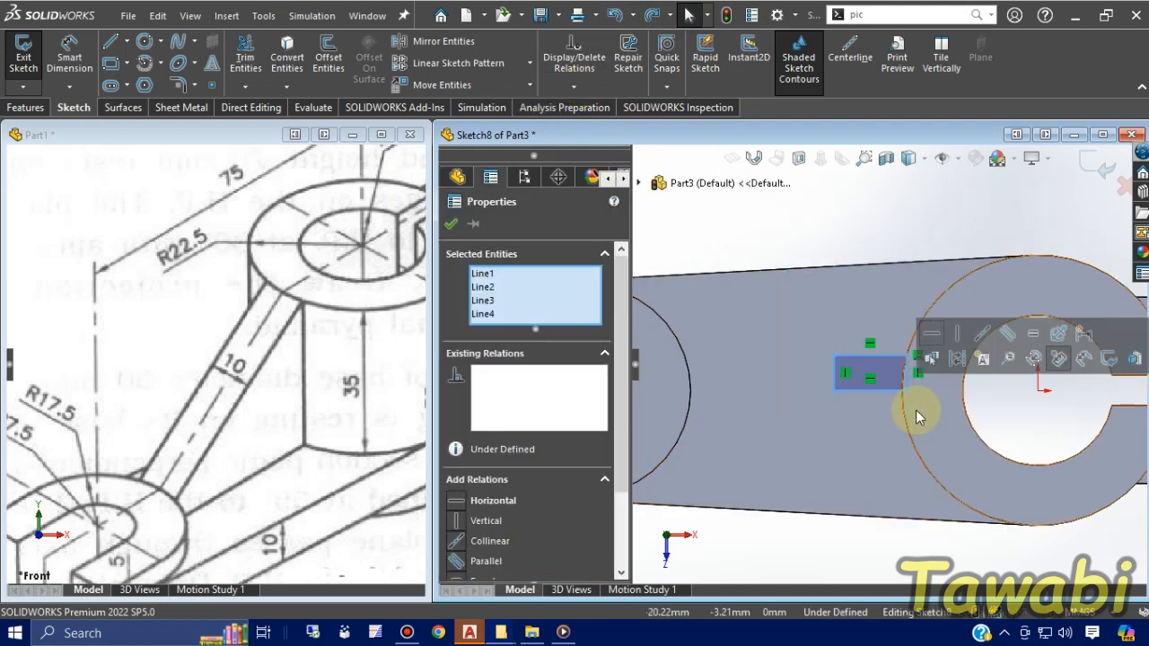
key("Delete")
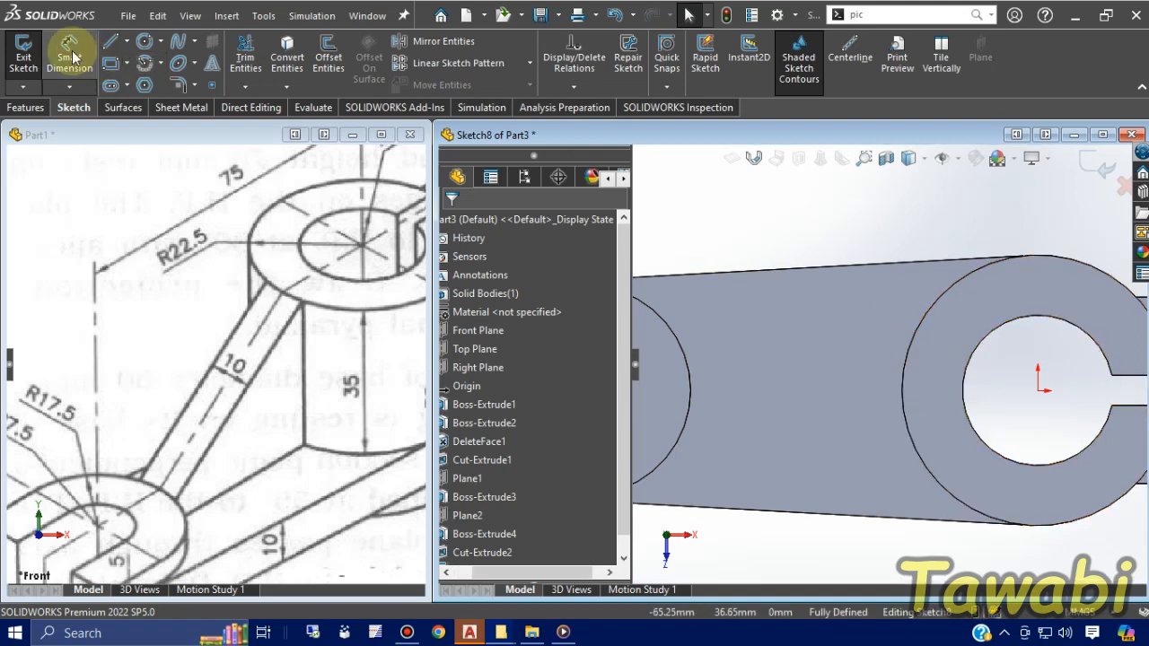
Step: Sketch a corner rectangle along the arm from the cylinder's outer edge to the fork end's rounded edge
left_click(127, 65)
left_click(148, 84)
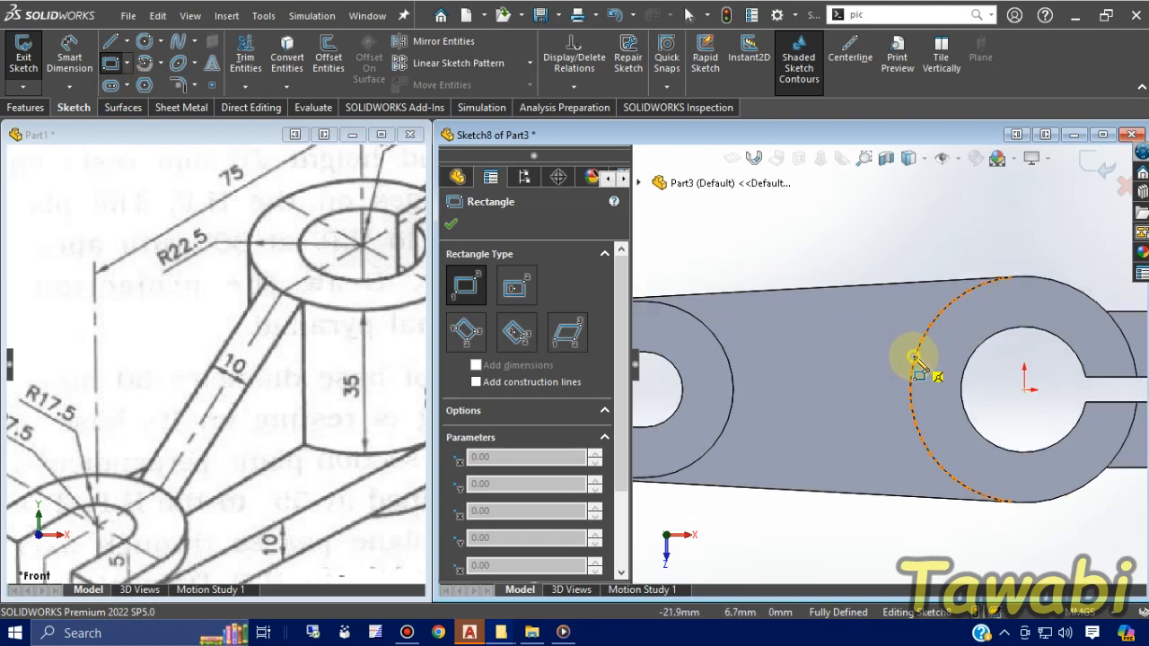
left_click(914, 358)
left_click(720, 439)
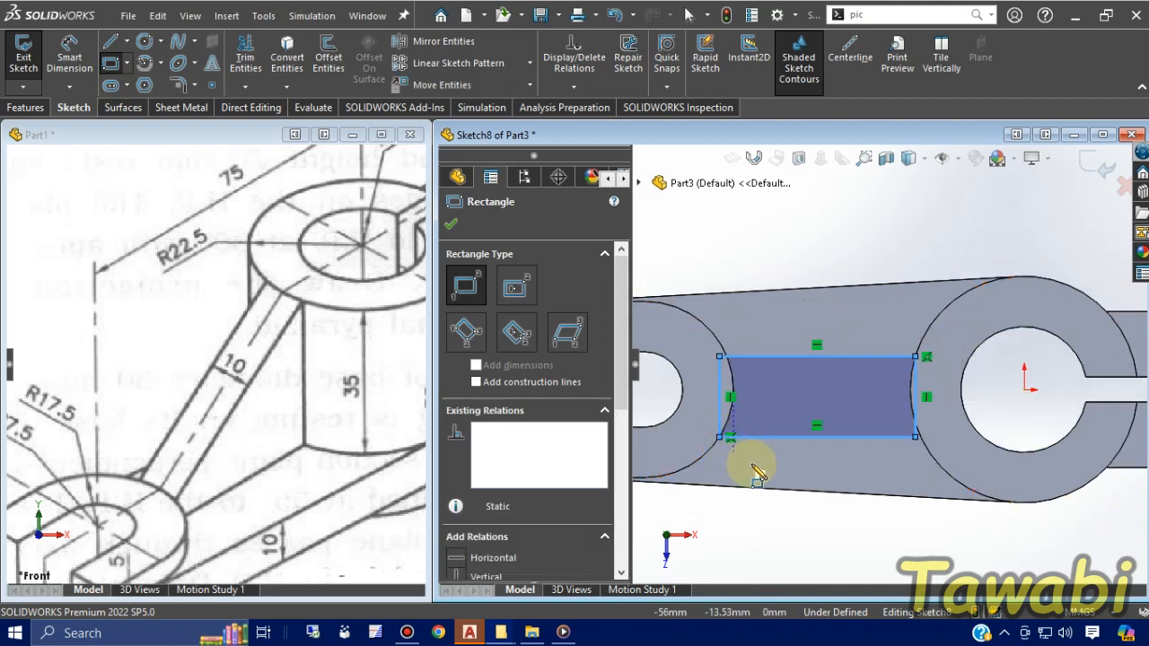
key("Escape")
Step: Make the rectangle's lower corner near the cylinder coincident with the cylinder's outer edge
scroll(897, 431, "down", 5)
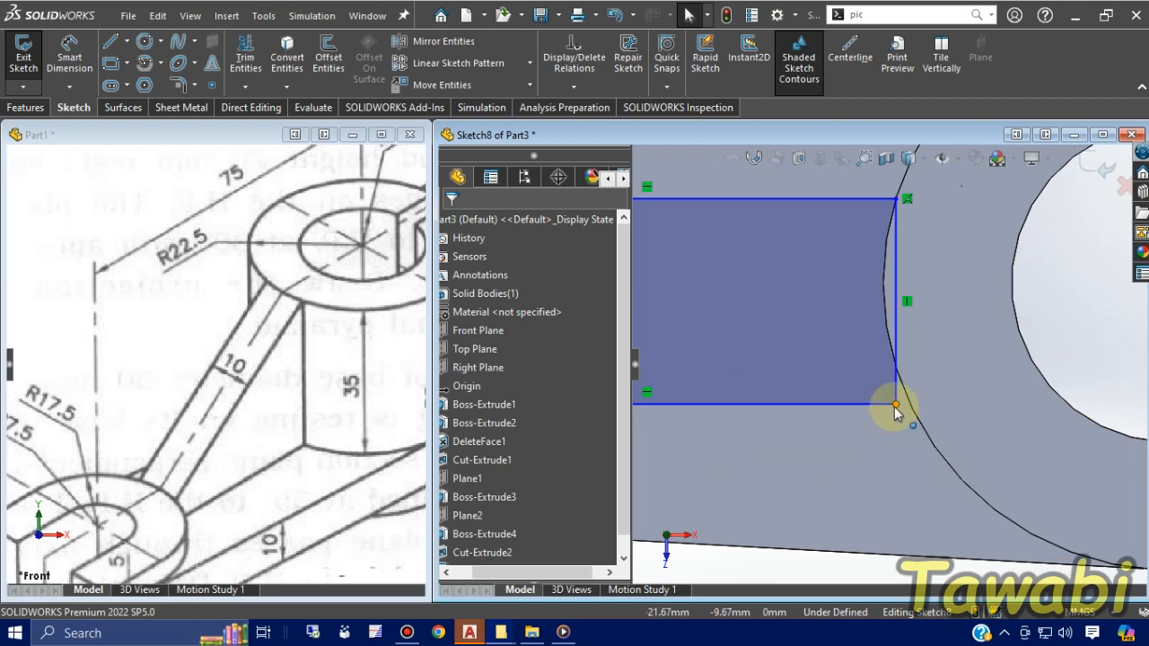
left_click(895, 404)
left_click(925, 432, "ctrl")
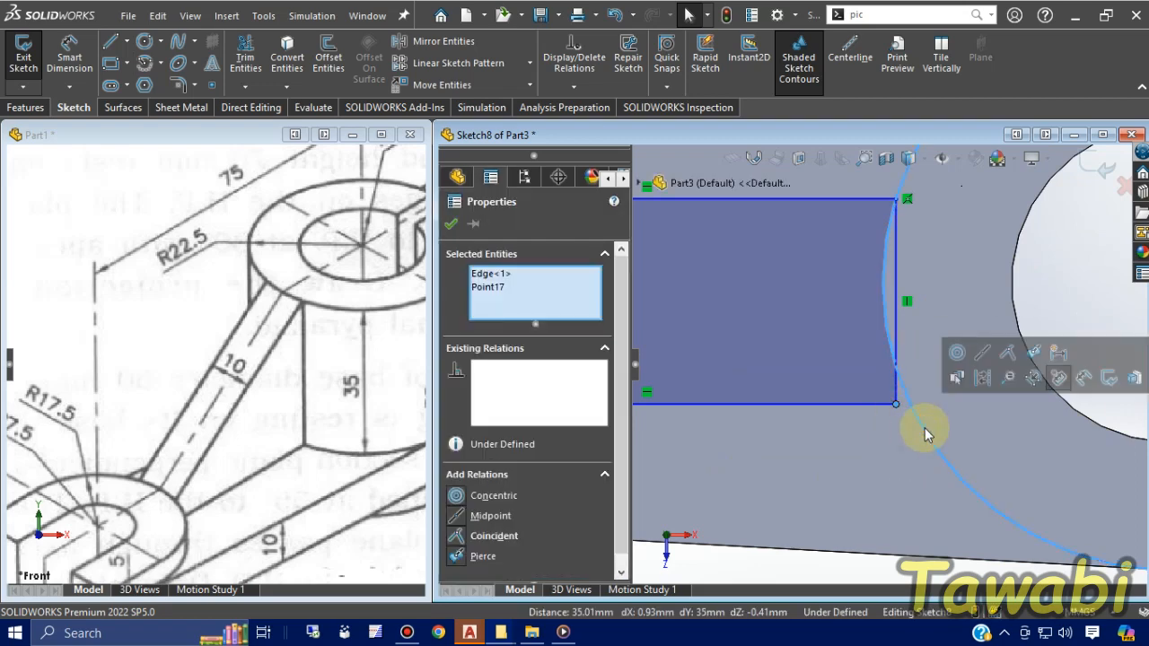
left_click(1009, 354)
scroll(922, 453, "up", 7)
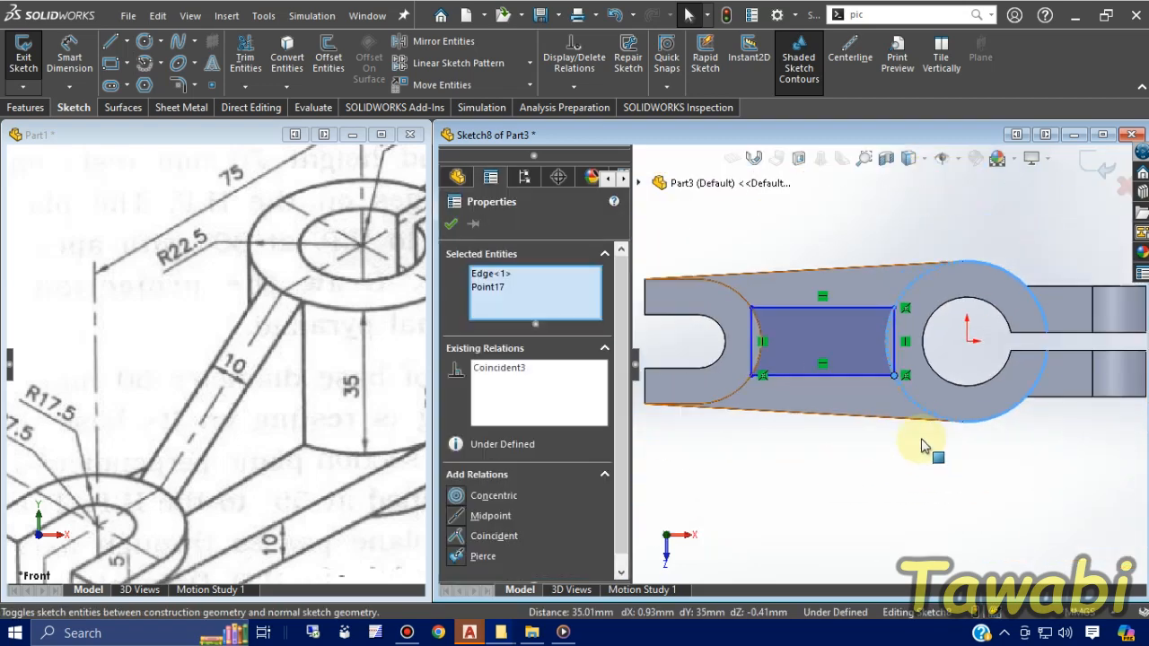
left_click(856, 271)
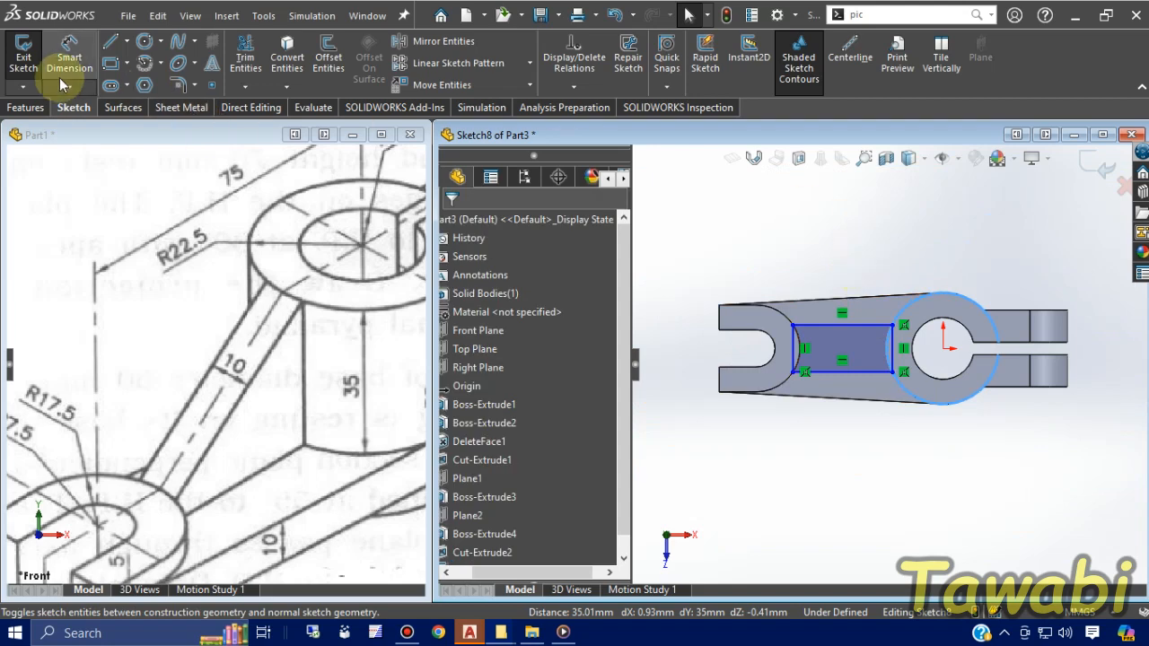
Step: Dimension the rectangle's short side next to the cylinder to 10 mm
left_click(69, 49)
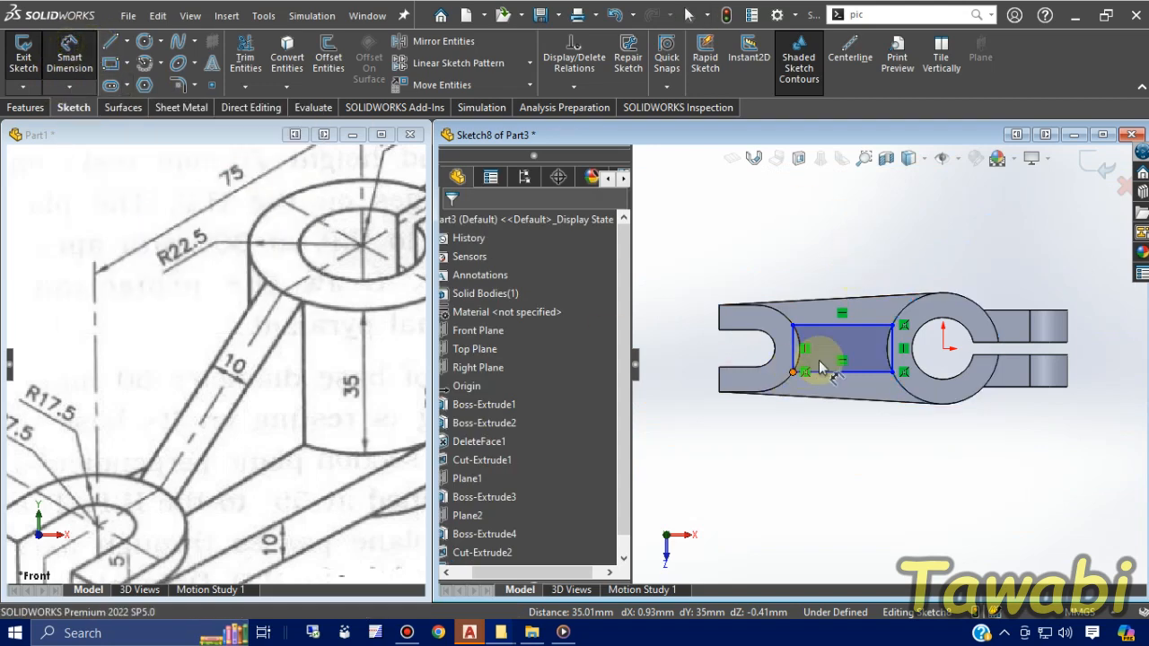
scroll(886, 359, "down", 2)
left_click(911, 357)
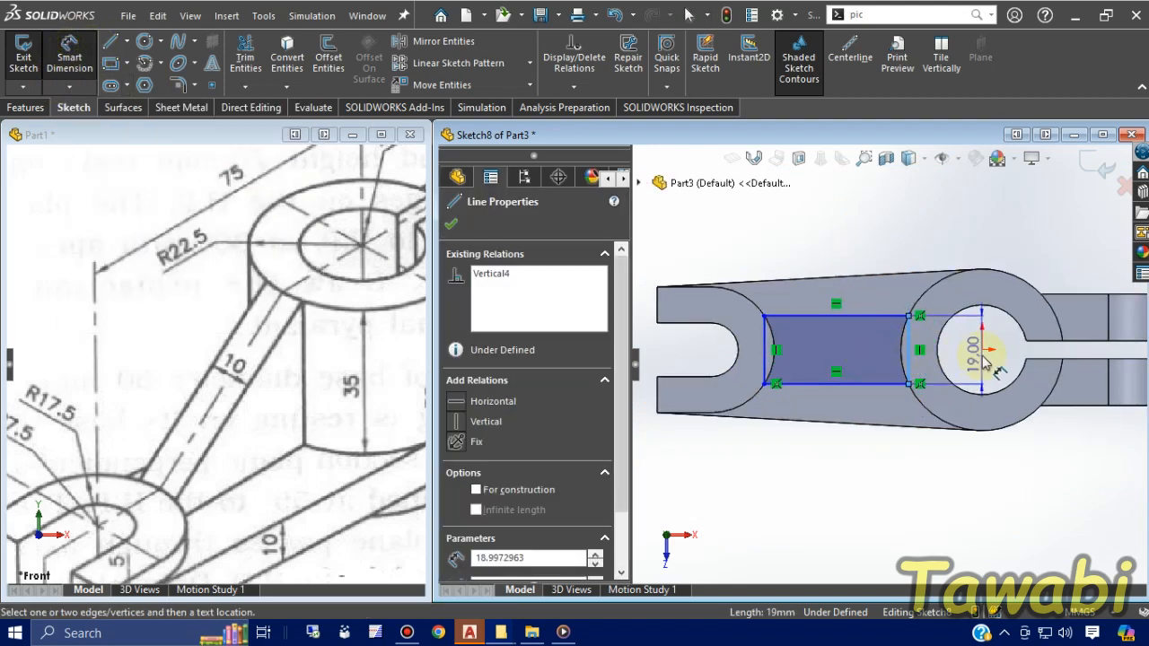
left_click(982, 356)
type("10")
key("Return")
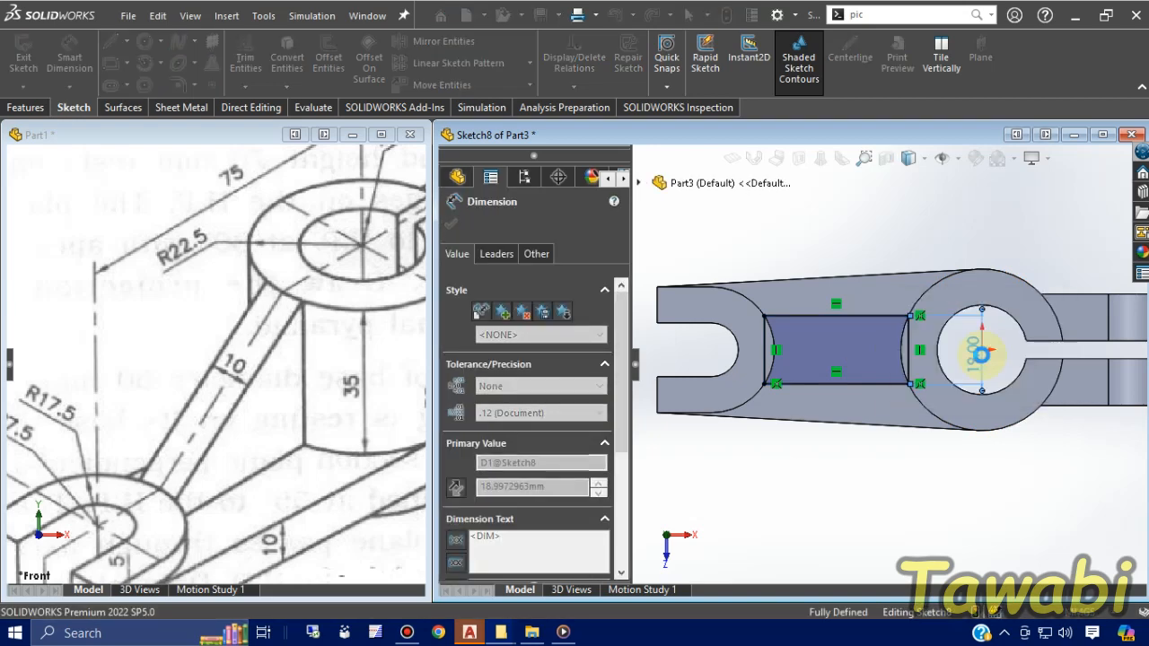
left_click(824, 219)
key("Escape")
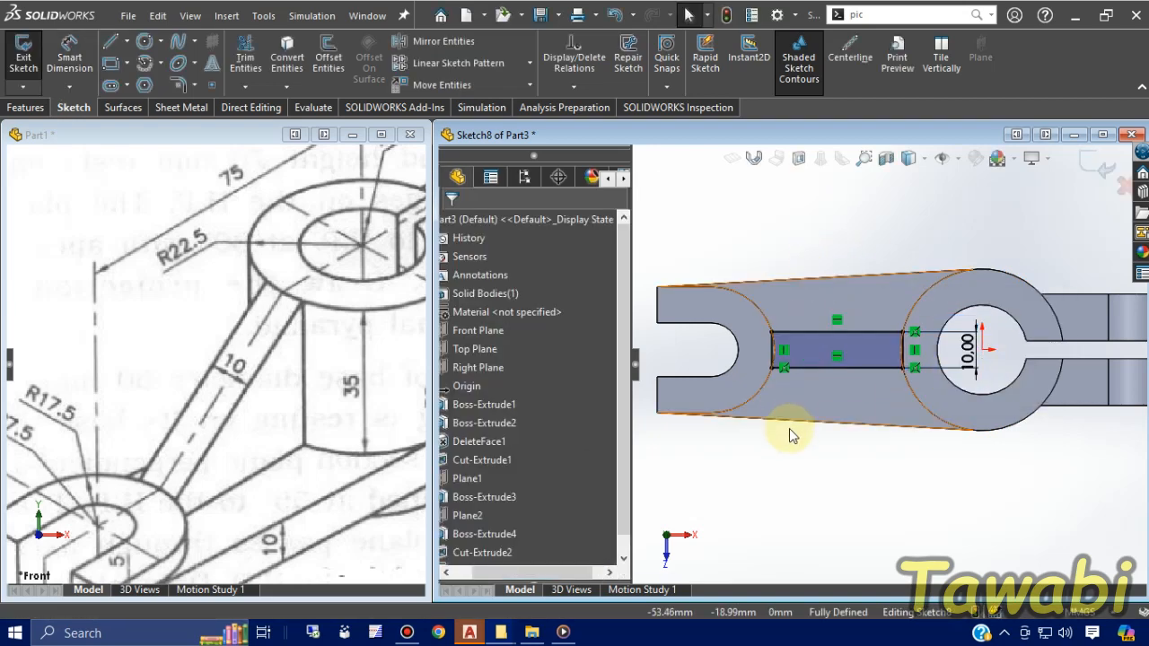
middle_click_drag(790, 430, 1013, 370)
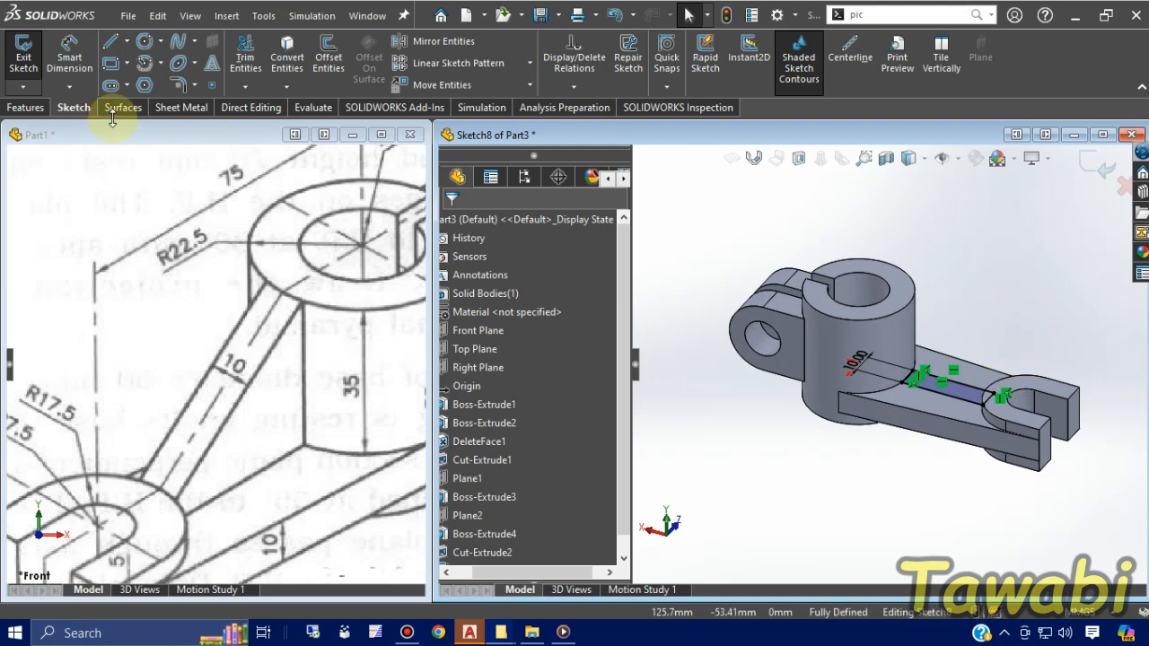
Step: Extrude the 10 mm wide rectangle up to the cylinder's top face, merged with the body
left_click(24, 108)
left_click(29, 57)
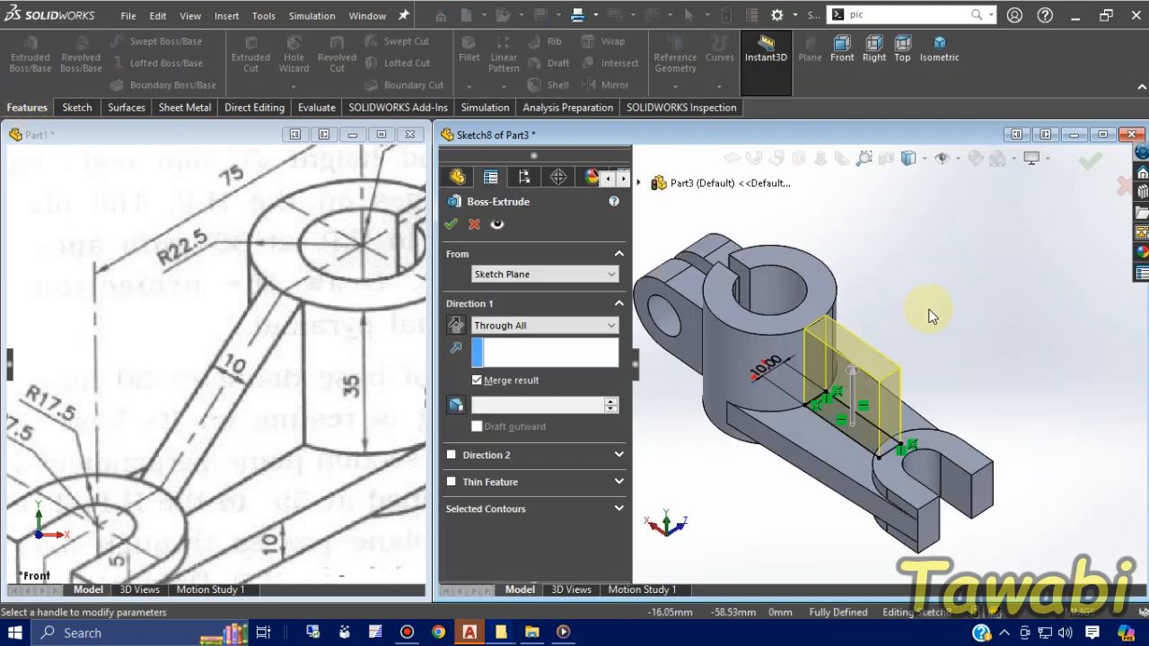
left_click(610, 325)
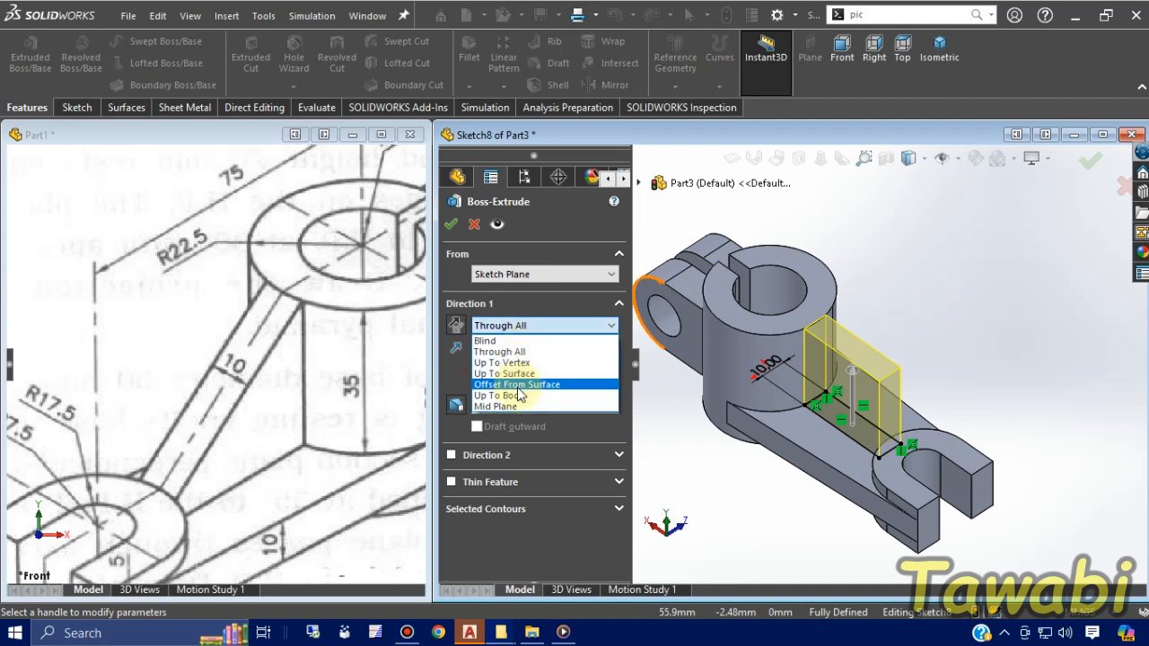
left_click(521, 373)
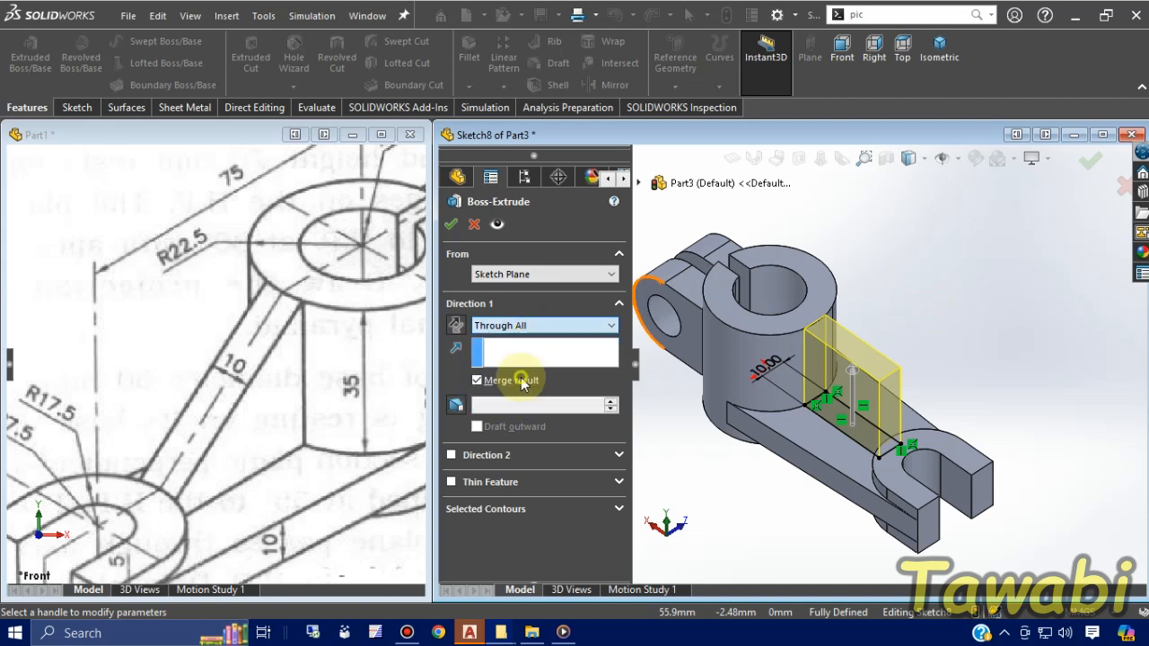
left_click(819, 293)
right_click(957, 332)
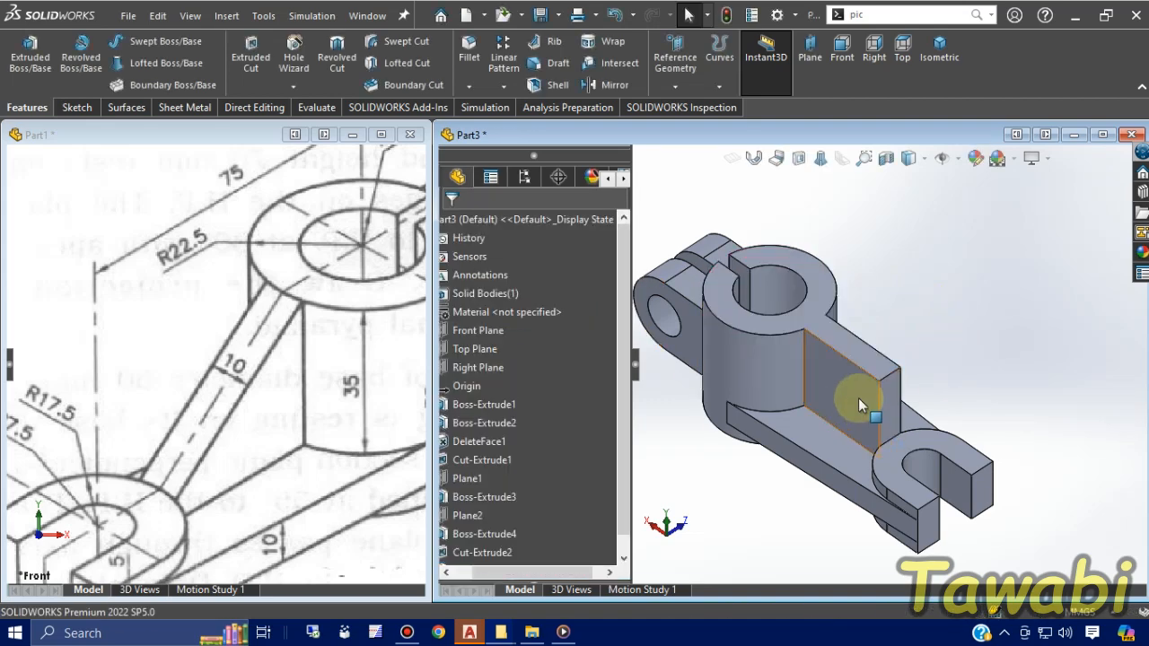
Step: On the rib block's side face, sketch a closed triangle joining its top corner at the cylinder, the fork's top edge and the outer top corner
left_click(857, 398)
left_click(939, 386)
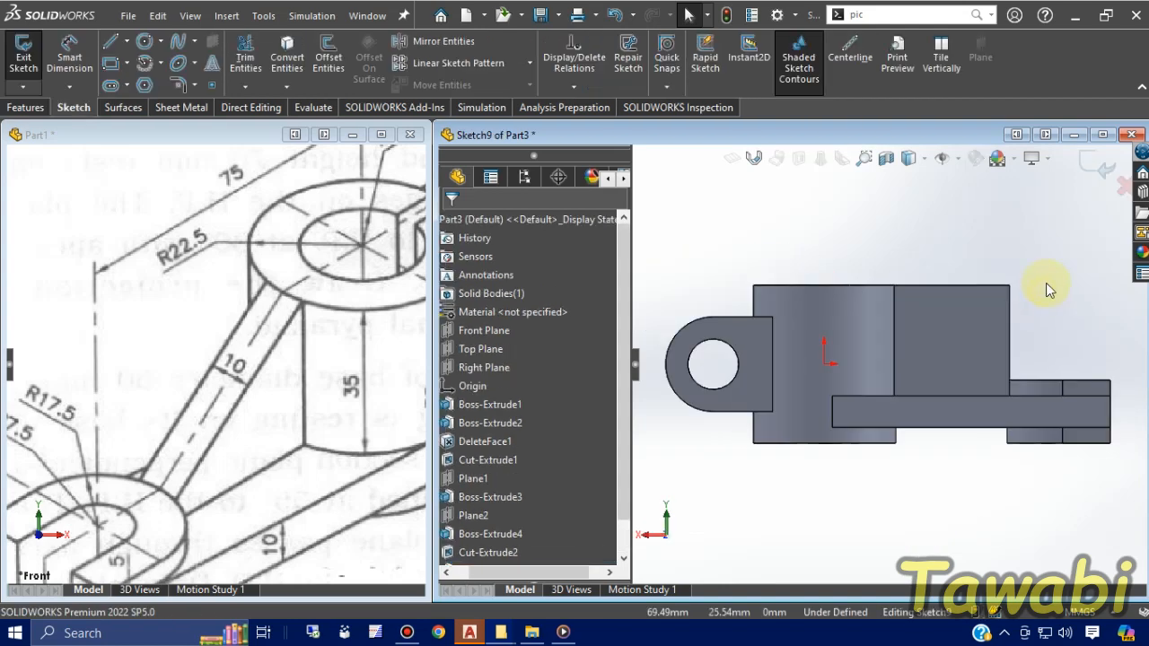
left_click(111, 42)
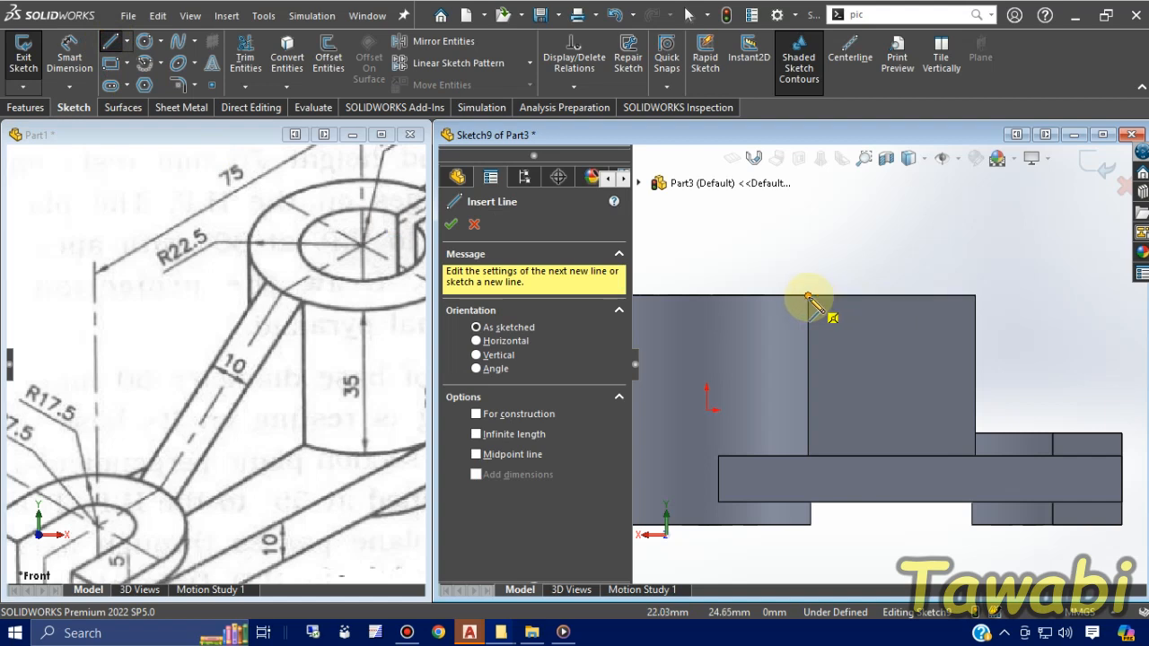
left_click(808, 296)
left_click(975, 434)
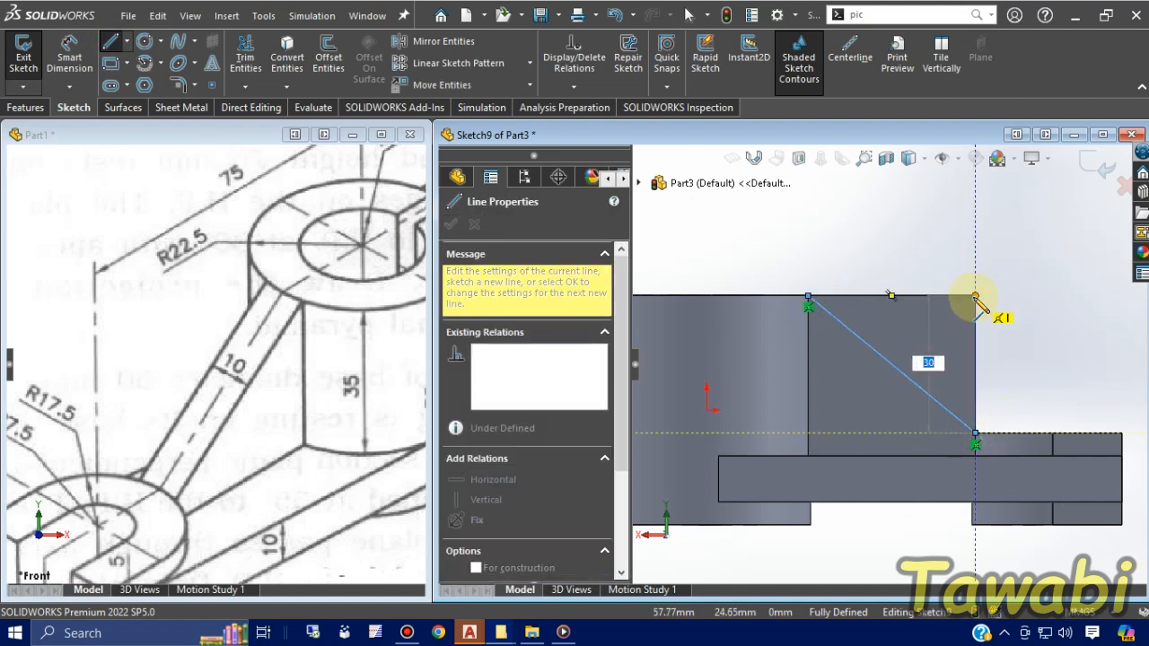
left_click(975, 297)
left_click(808, 297)
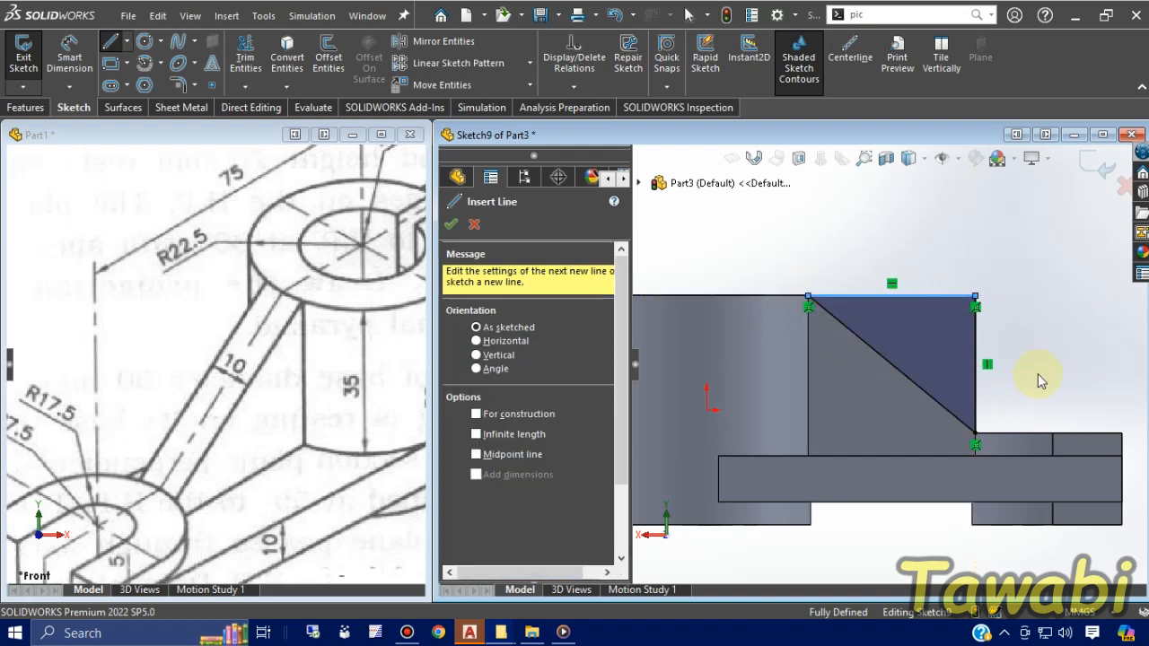
key("Escape")
Step: Cut the triangle out of the rib block with an Extruded Cut set to Through All
middle_click_drag(999, 410, 943, 377)
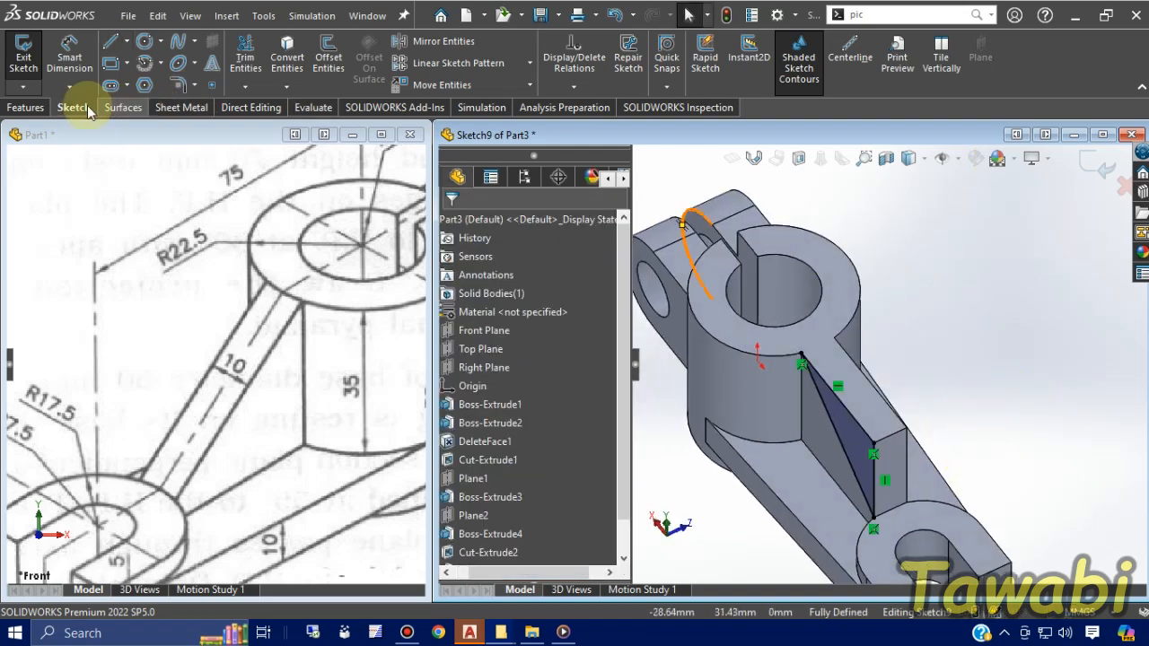
left_click(25, 106)
left_click(251, 56)
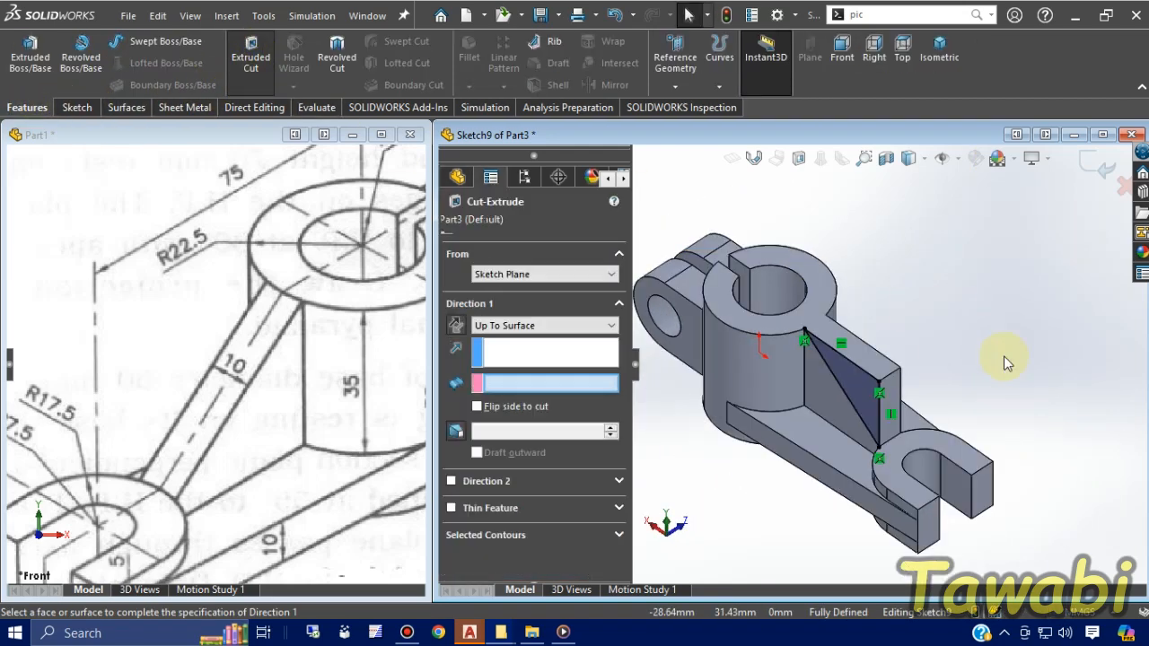
left_click(520, 326)
left_click(499, 359)
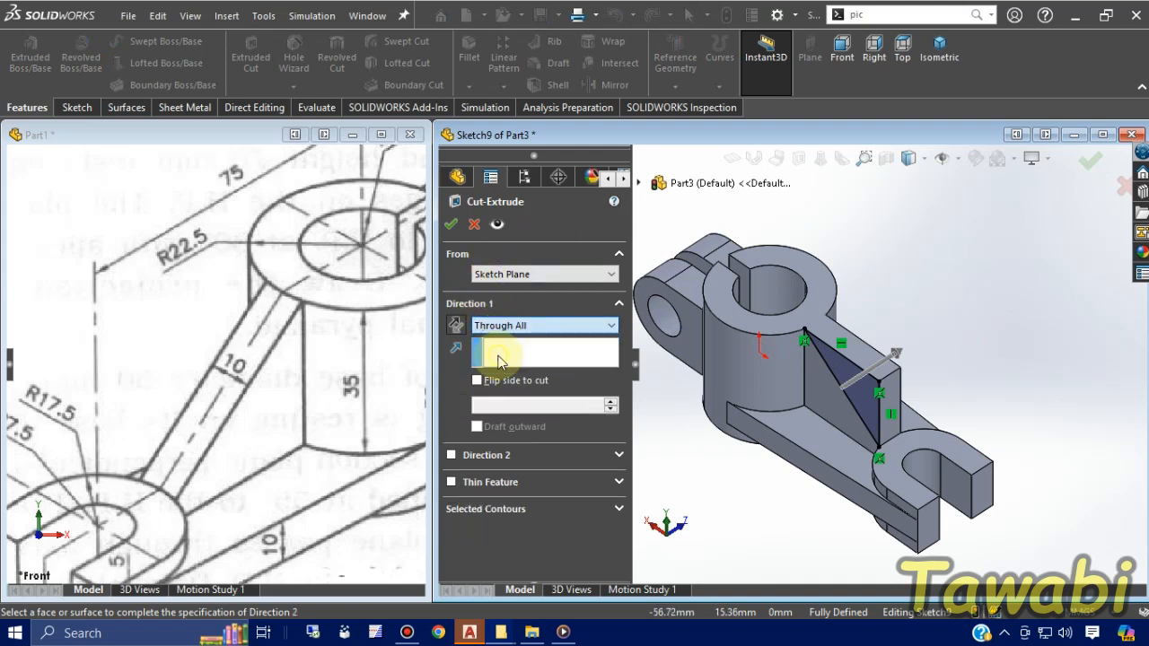
left_click(450, 224)
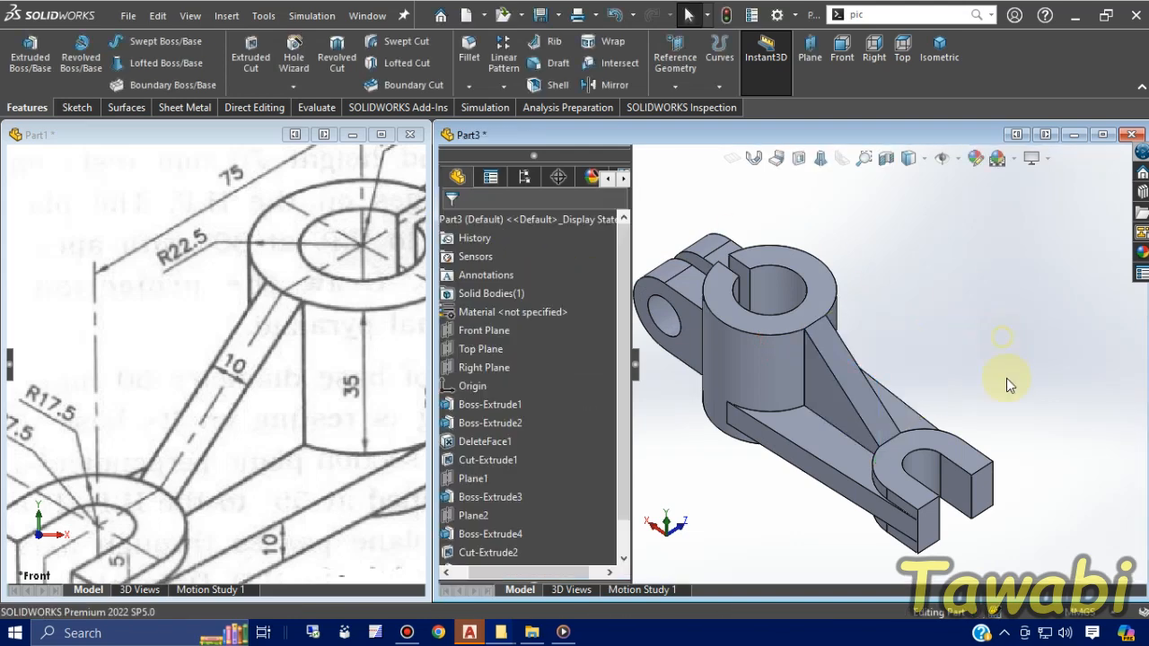
Step: Apply an orange colour appearance to the whole part
middle_click_drag(1006, 378, 871, 457)
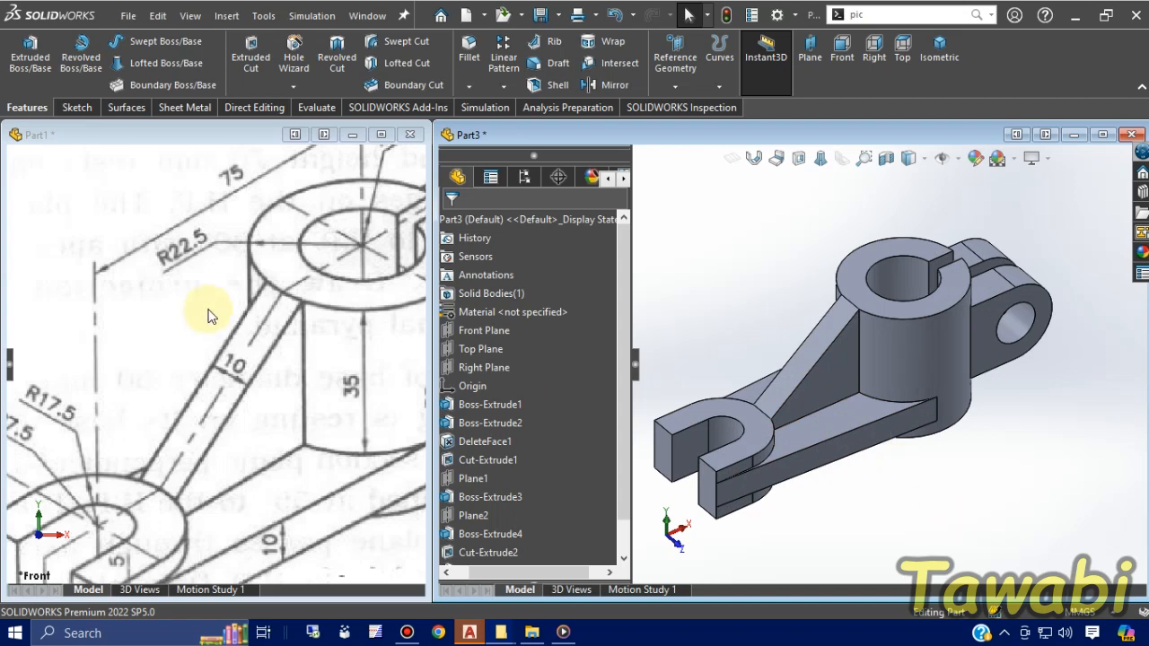
scroll(207, 315, "up", 5)
middle_click_drag(974, 462, 980, 448)
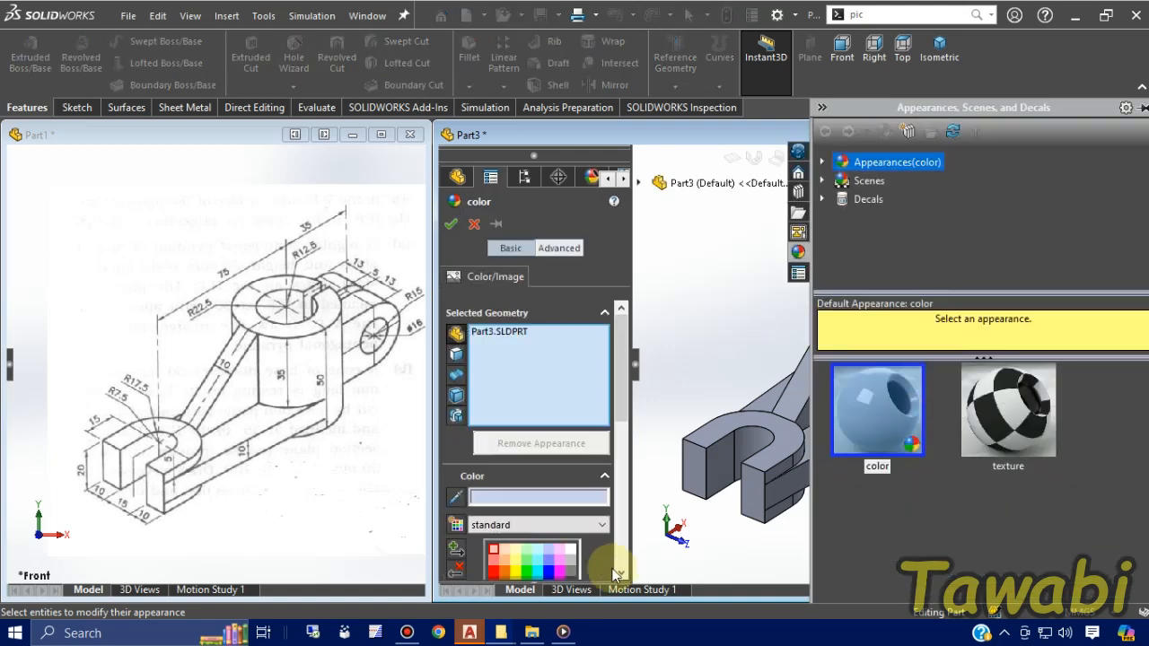
left_click(500, 569)
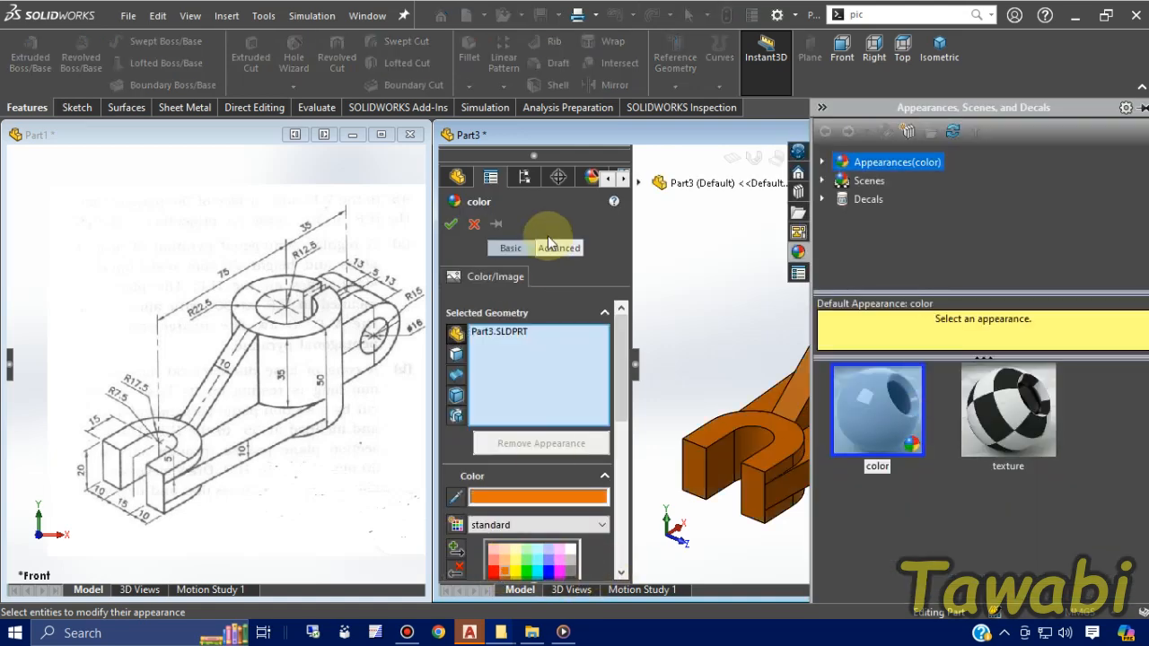
left_click(450, 224)
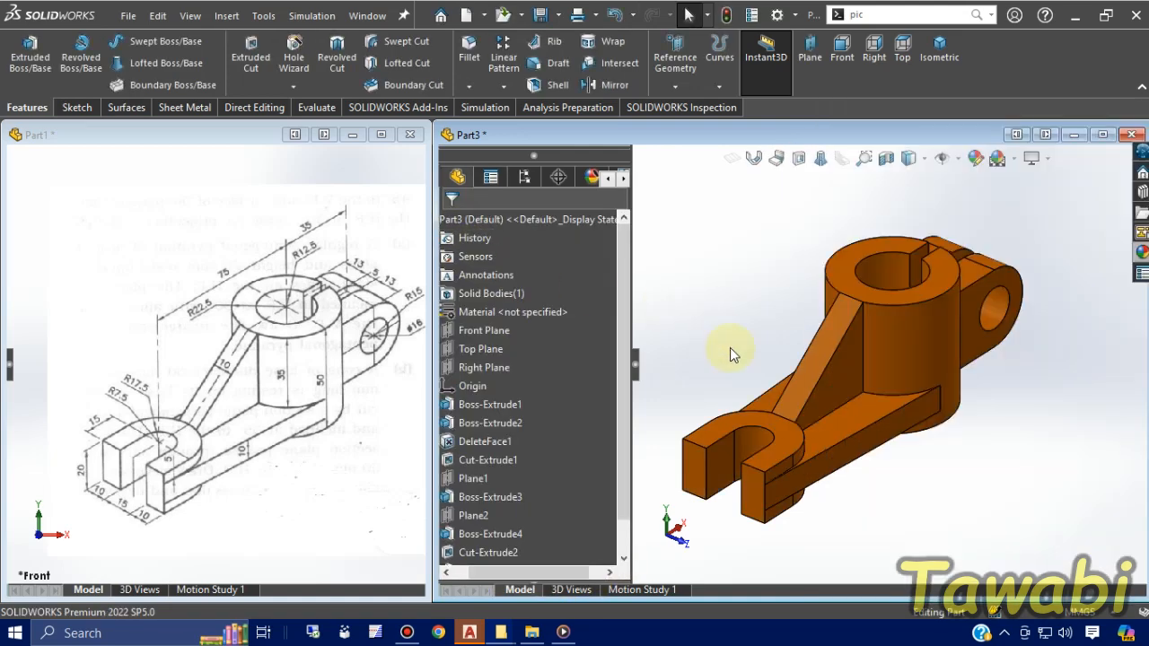
Step: Examine the finished bracket from several angles and compare it with the reference drawing
middle_click_drag(730, 347, 946, 448)
scroll(947, 447, "up", 1)
scroll(786, 400, "down", 2)
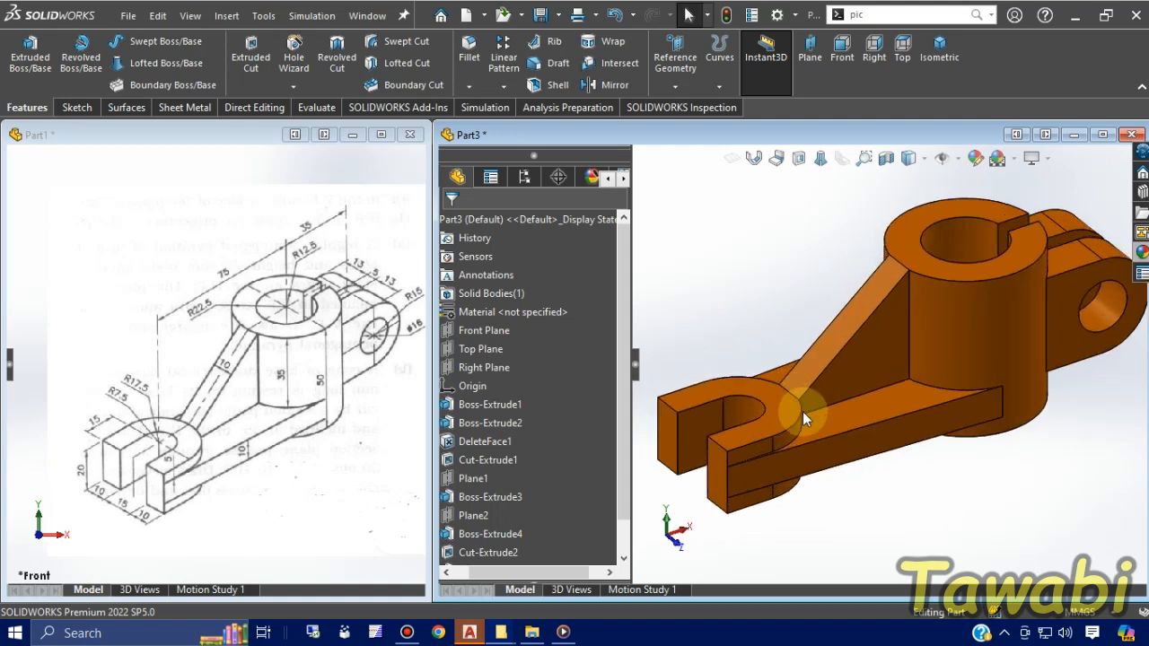
middle_click_drag(802, 411, 815, 415)
scroll(814, 415, "up", 1)
scroll(894, 400, "down", 1)
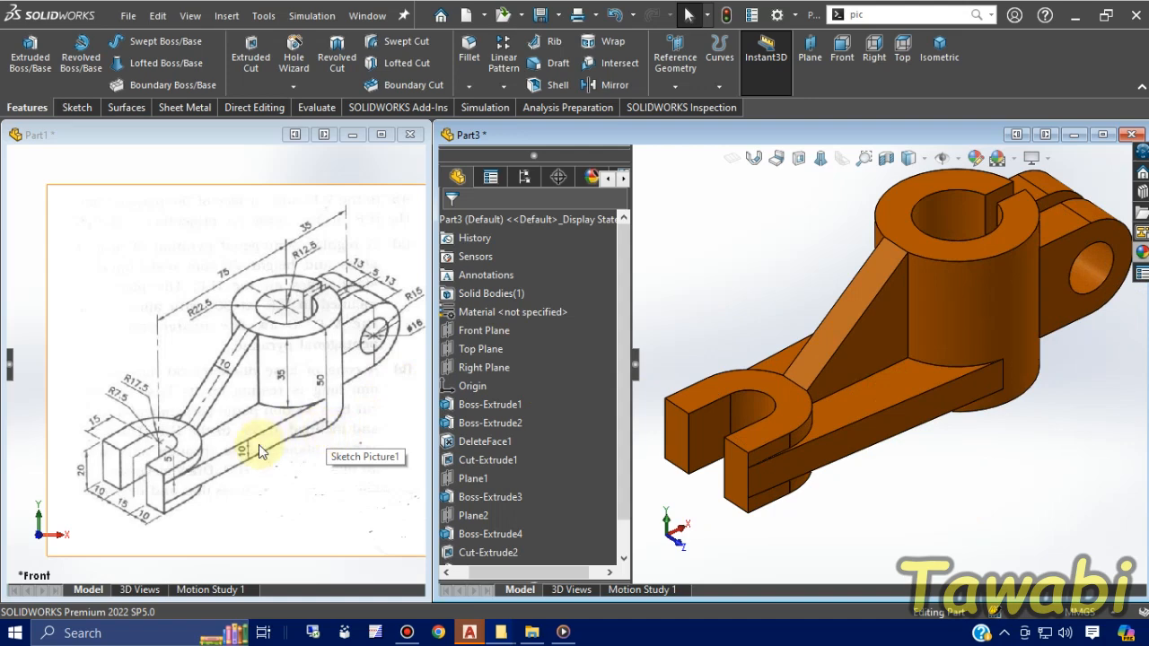
mouse_move(816, 417)
middle_mouse_down()
mouse_move(910, 428)
mouse_move(928, 487)
mouse_move(1019, 425)
mouse_move(1064, 225)
mouse_move(977, 158)
mouse_move(888, 380)
mouse_move(937, 373)
mouse_move(936, 385)
mouse_move(894, 298)
mouse_move(895, 316)
middle_mouse_up()
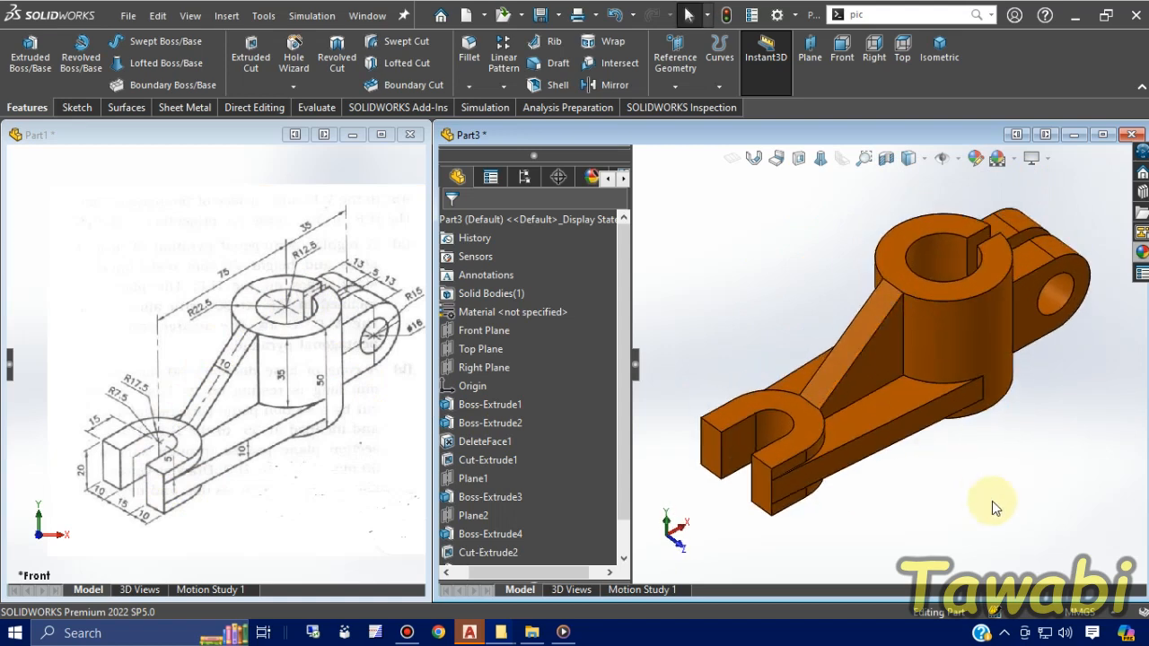